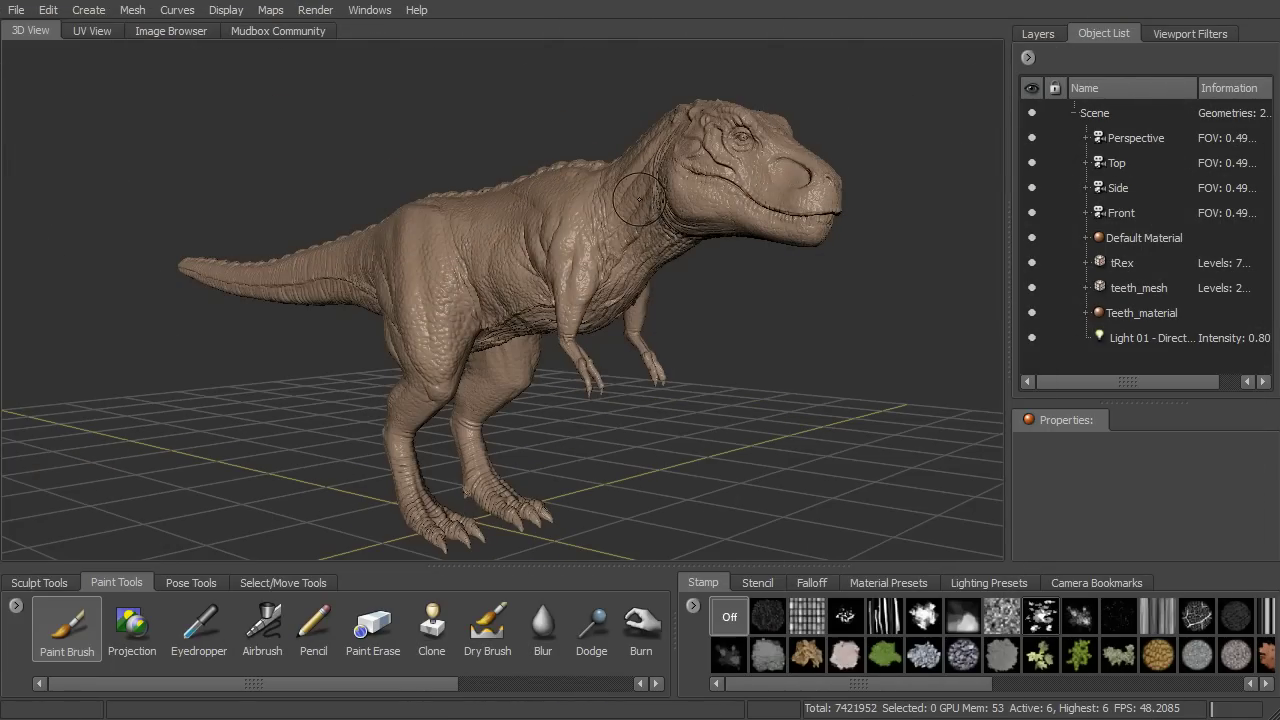
# Examine the T-Rex model's body, head and surface detail from several angles and distances.
pyautogui.keyDown('alt'); pyautogui.moveTo(660, 270); pyautogui.dragTo(731, 306); pyautogui.keyUp('alt')
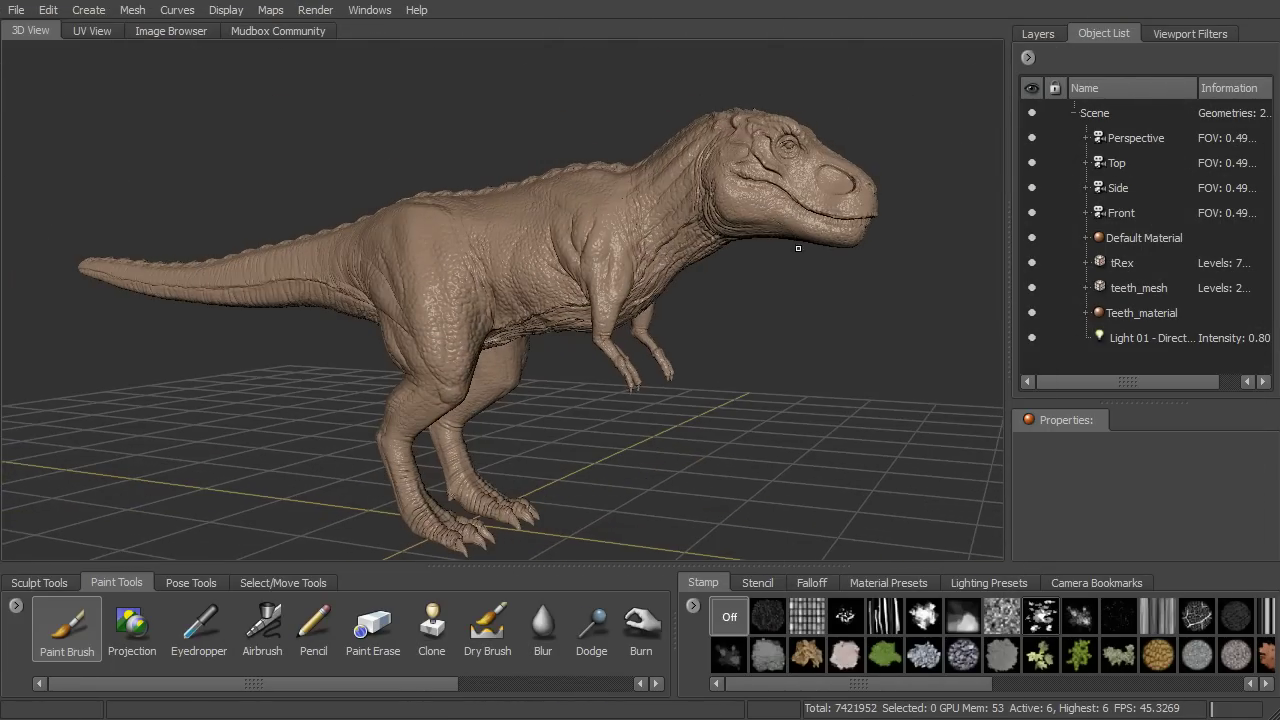
pyautogui.keyDown('alt'); pyautogui.moveTo(806, 250); pyautogui.dragTo(795, 285, button='right'); pyautogui.keyUp('alt')
pyautogui.keyDown('alt'); pyautogui.moveTo(795, 285); pyautogui.dragTo(778, 268); pyautogui.keyUp('alt')
pyautogui.keyDown('alt'); pyautogui.moveTo(778, 268); pyautogui.dragTo(784, 306, button='middle'); pyautogui.keyUp('alt')
pyautogui.keyDown('alt'); pyautogui.moveTo(784, 306); pyautogui.dragTo(808, 300); pyautogui.keyUp('alt')
pyautogui.moveTo(808, 300)
pyautogui.keyDown('alt'); pyautogui.mouseDown(button='middle')
pyautogui.moveTo(761, 327)
pyautogui.moveTo(881, 260)
pyautogui.mouseUp(button='middle'); pyautogui.keyUp('alt')
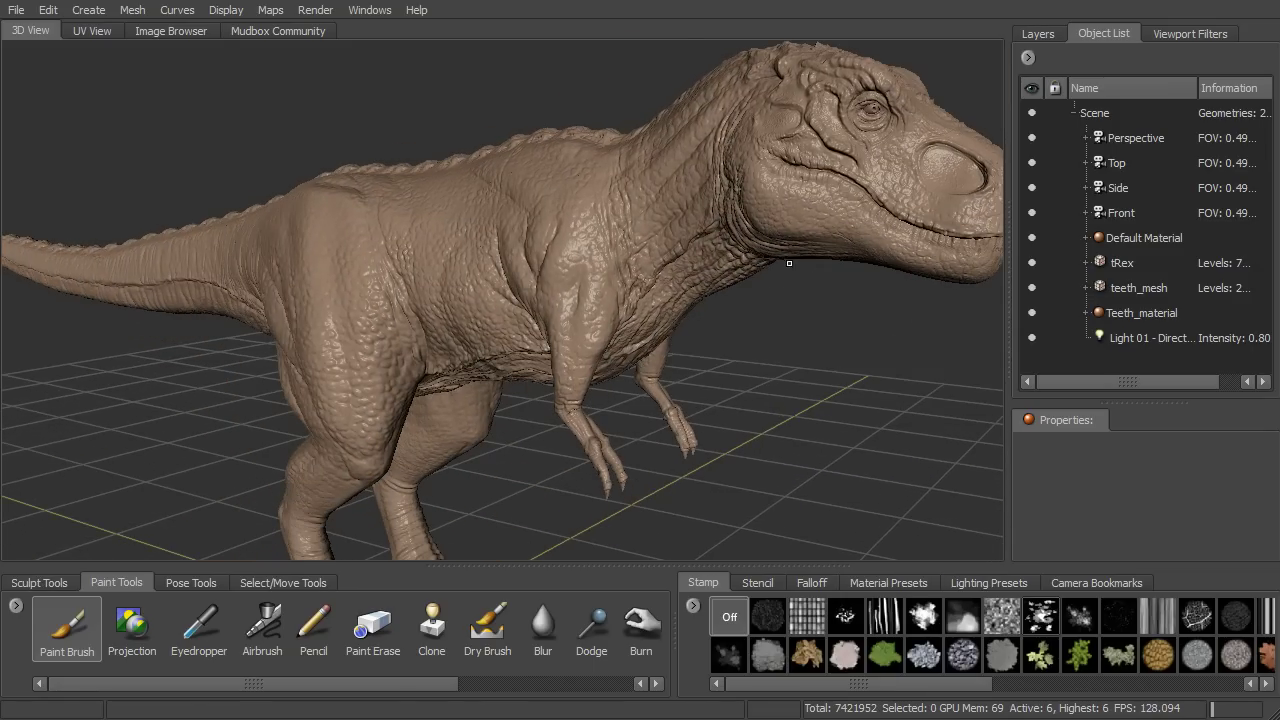
pyautogui.keyDown('alt'); pyautogui.moveTo(797, 280); pyautogui.dragTo(612, 230); pyautogui.keyUp('alt')
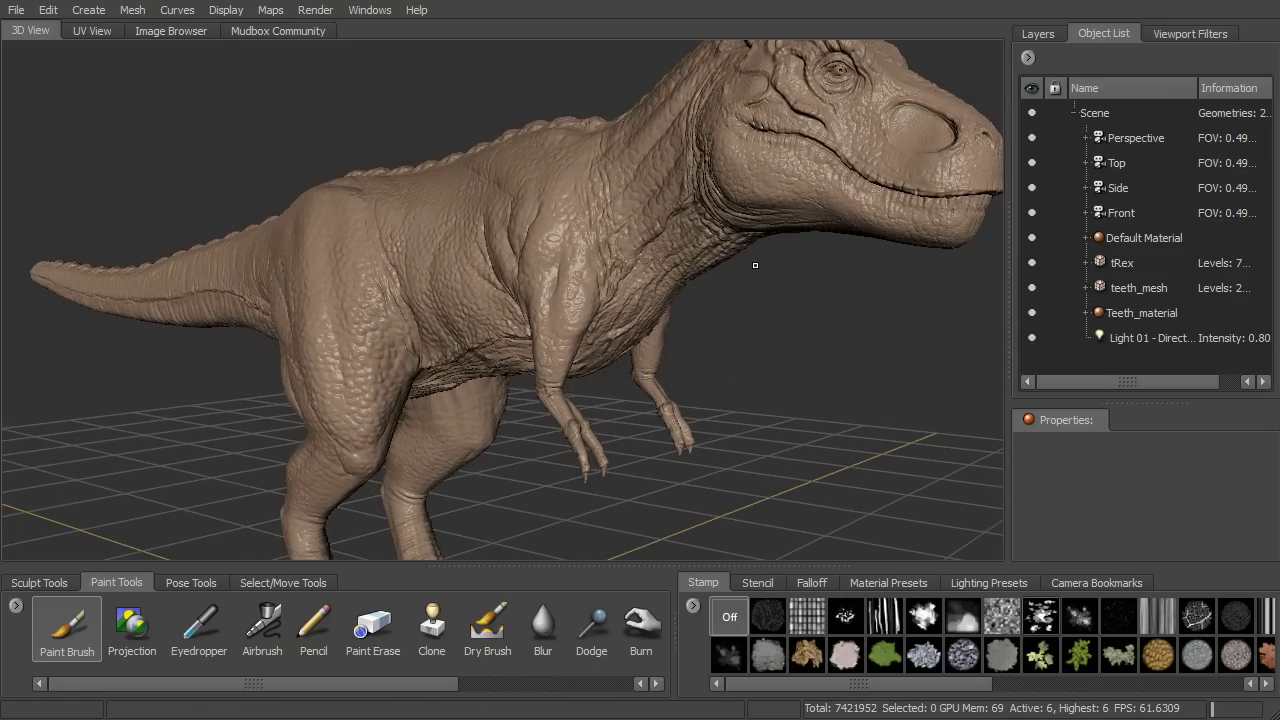
pyautogui.keyDown('alt'); pyautogui.moveTo(709, 277); pyautogui.dragTo(723, 277); pyautogui.keyUp('alt')
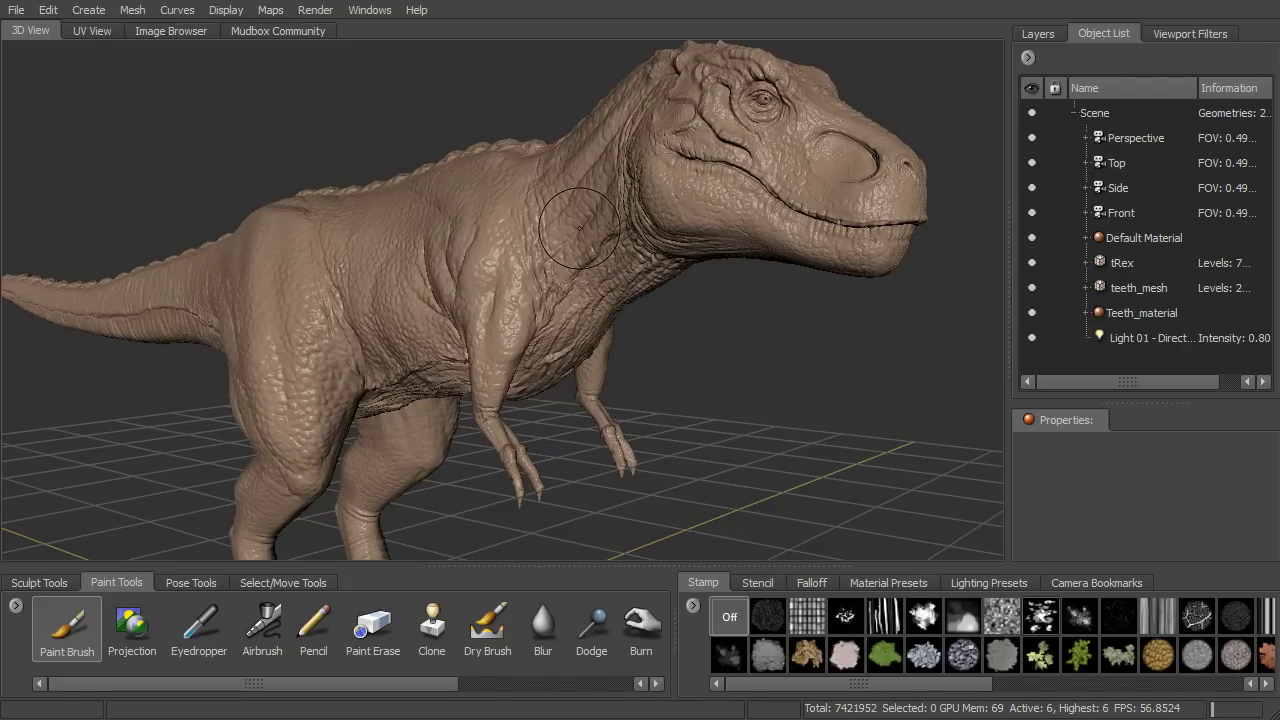
pyautogui.keyDown('alt'); pyautogui.moveTo(748, 264); pyautogui.dragTo(750, 260); pyautogui.keyUp('alt')
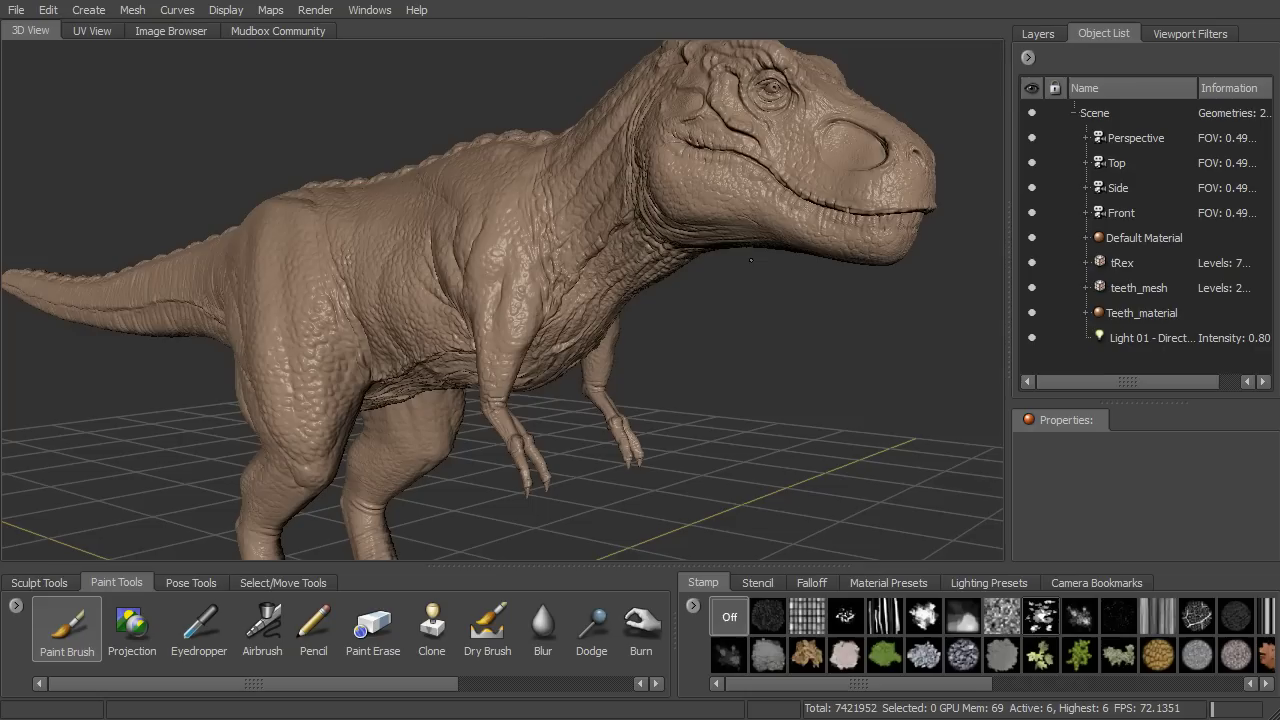
# Show the Default Material's properties and enlarge the properties area to reveal its diffuse, specular, gloss and incandescence settings.
pyautogui.click(1163, 239)
pyautogui.moveTo(1270, 460); pyautogui.dragTo(1271, 502)
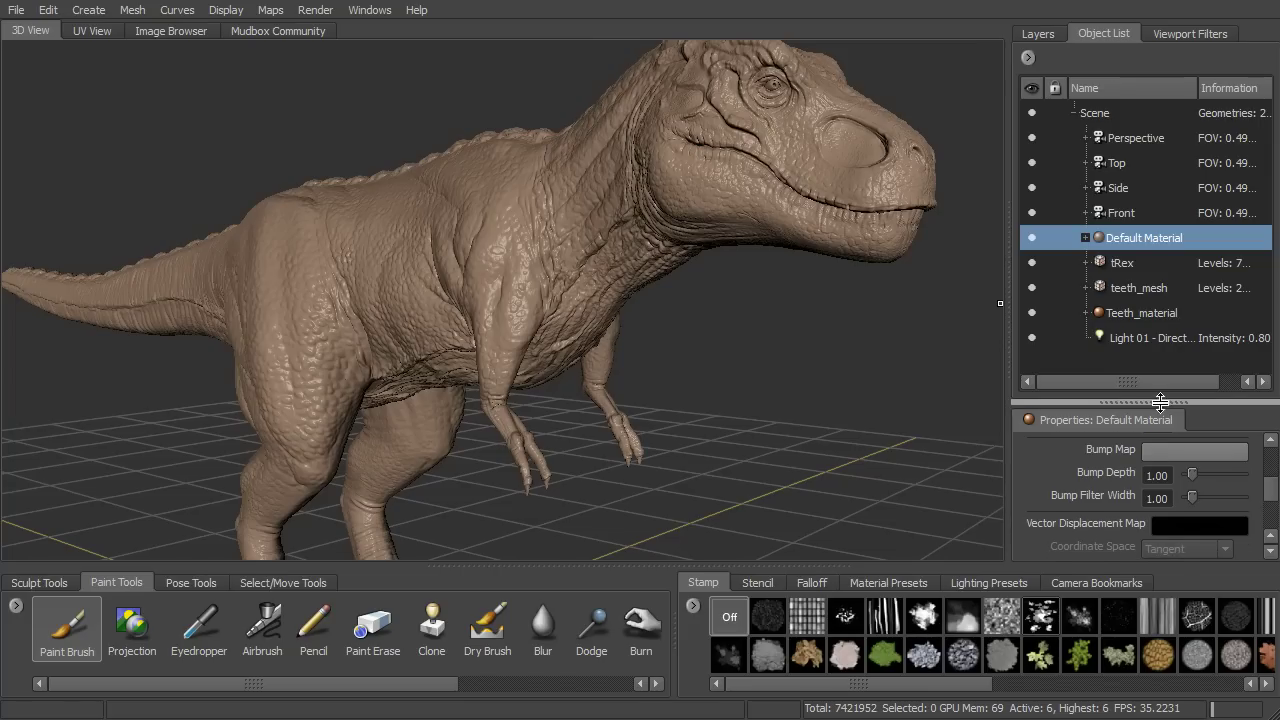
pyautogui.moveTo(1160, 404); pyautogui.dragTo(1083, 337)
pyautogui.moveTo(1268, 458); pyautogui.dragTo(1271, 401)
pyautogui.keyDown('alt'); pyautogui.moveTo(530, 254); pyautogui.dragTo(503, 324, button='middle'); pyautogui.keyUp('alt')
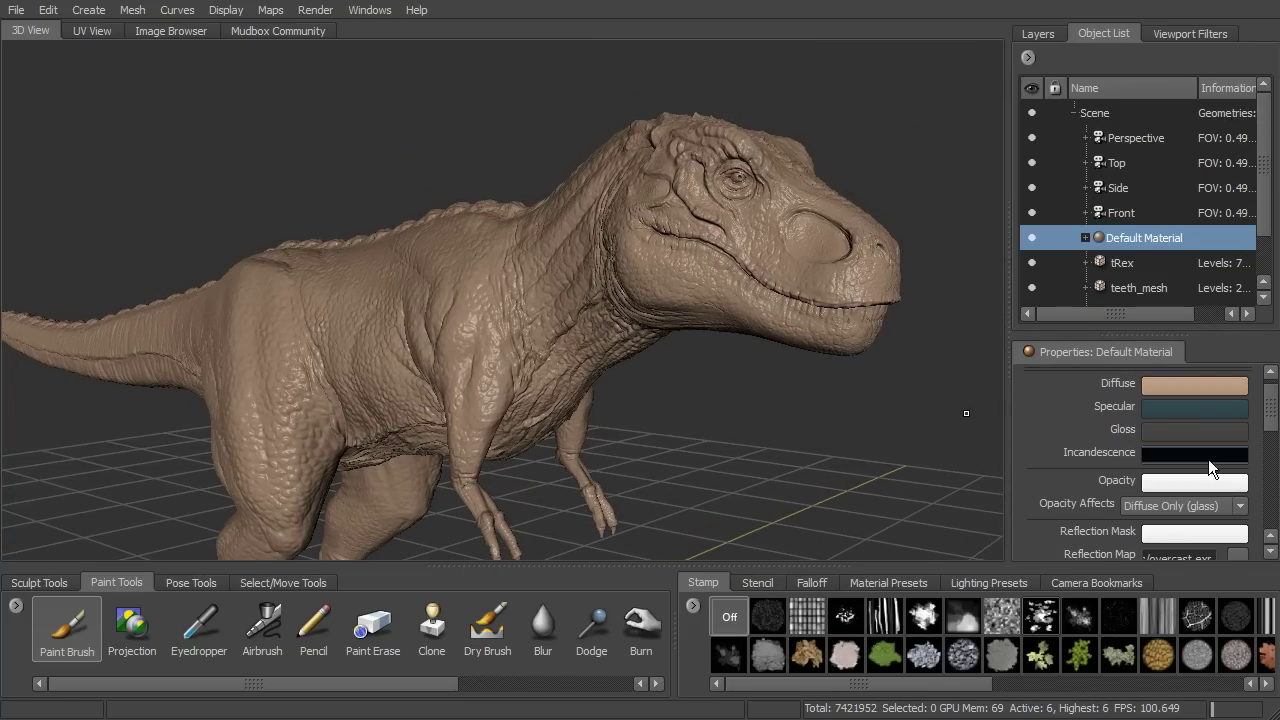
# Open the material editing window from the T-Rex's body, review its settings and close it.
pyautogui.rightClick(527, 278)
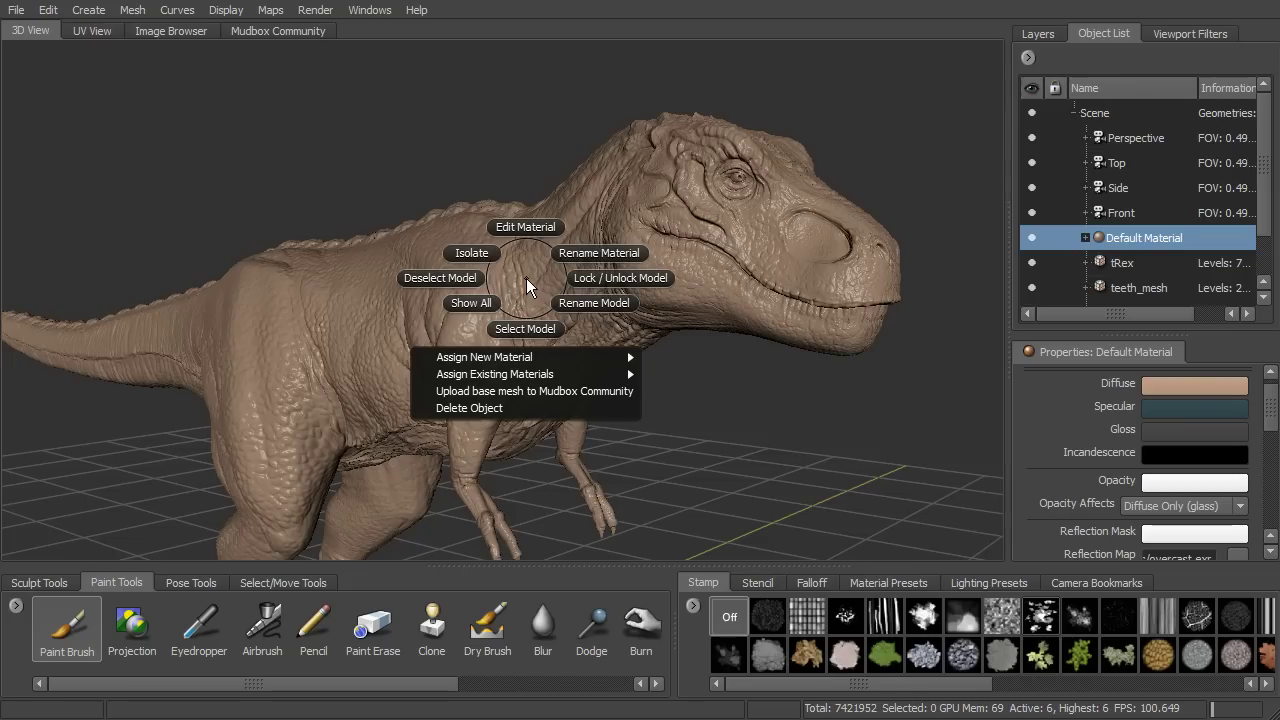
pyautogui.click(525, 235)
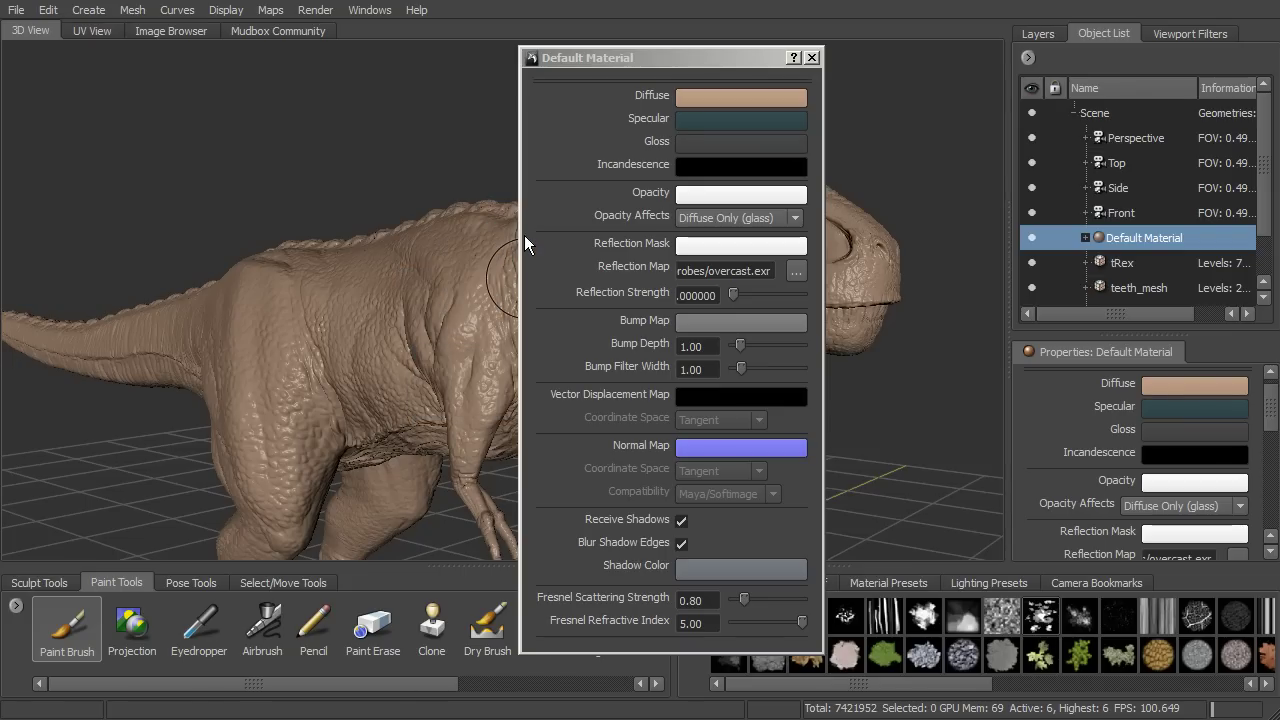
pyautogui.moveTo(662, 58); pyautogui.dragTo(821, 58)
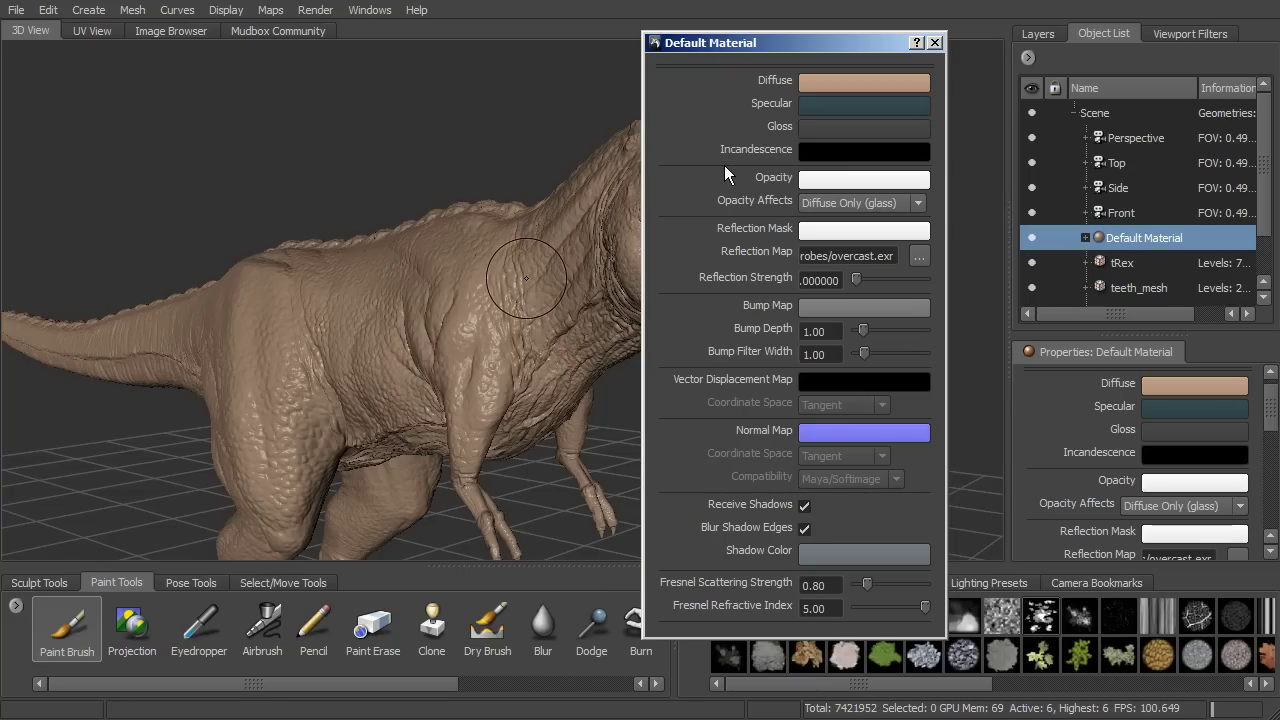
pyautogui.click(933, 43)
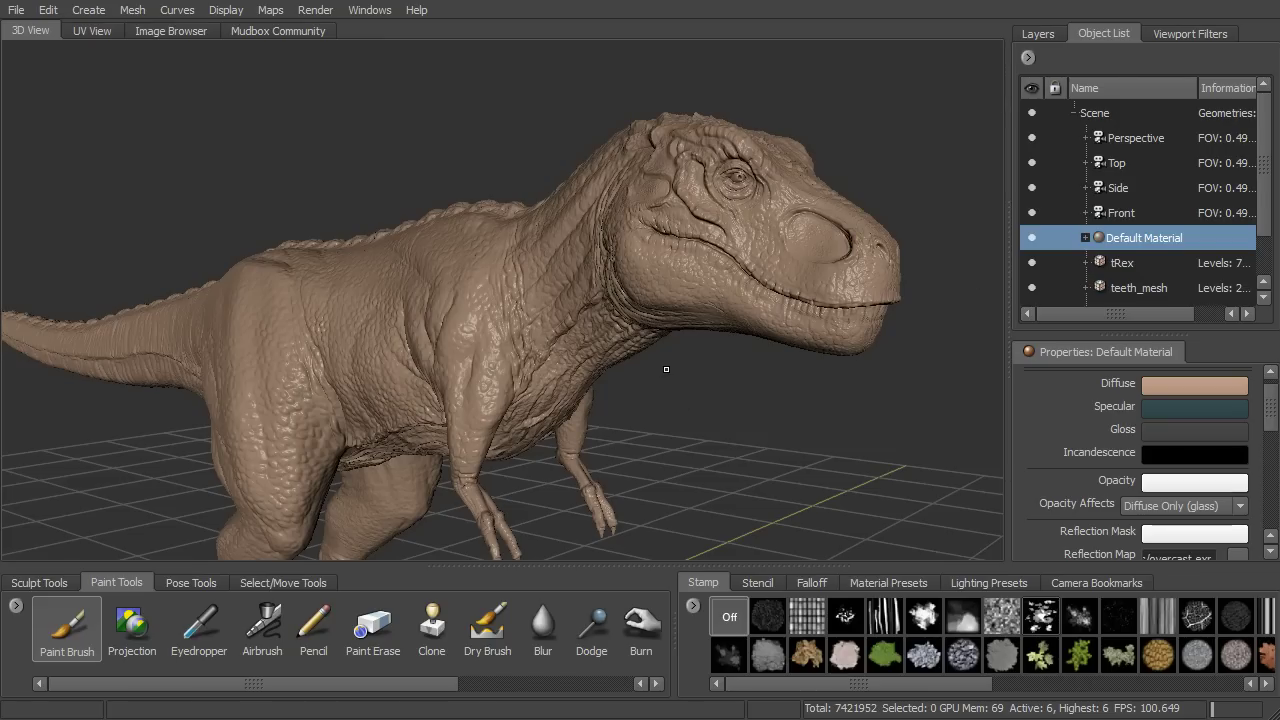
# Try the black, grey, red, reflective blue, silver and pale skin material presets on the T-Rex's Default Material.
pyautogui.click(887, 584)
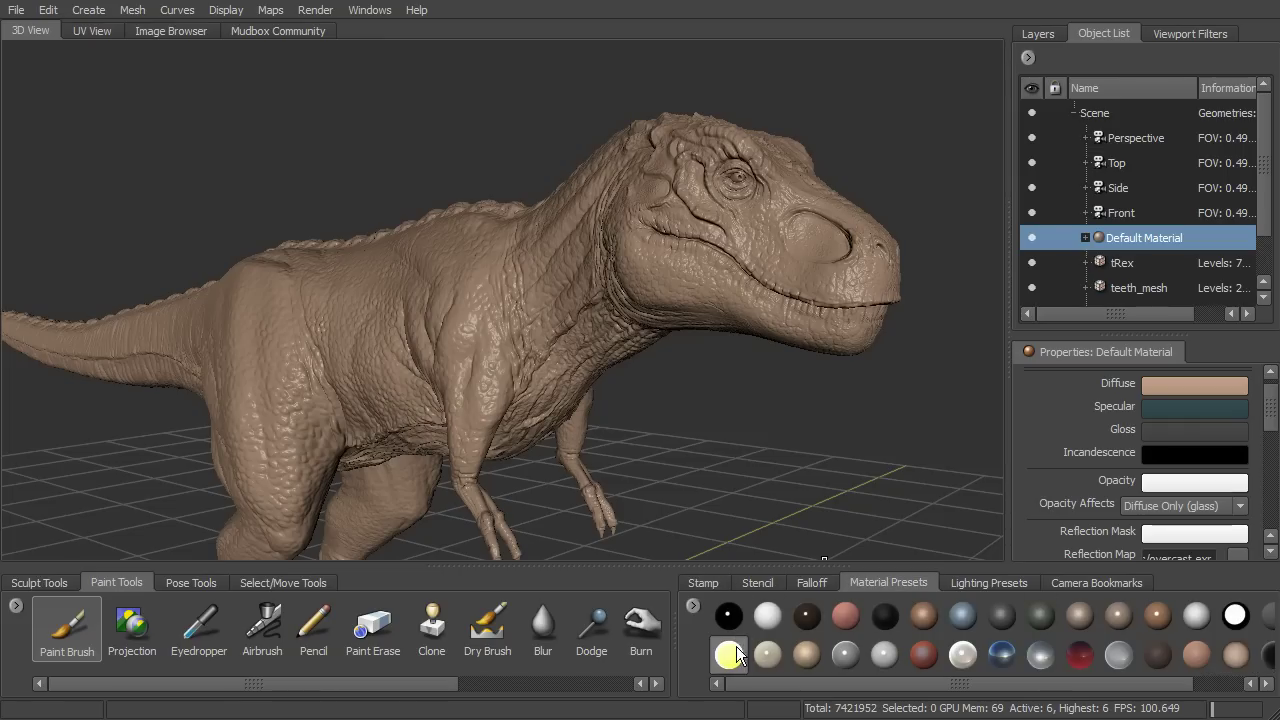
pyautogui.click(733, 617)
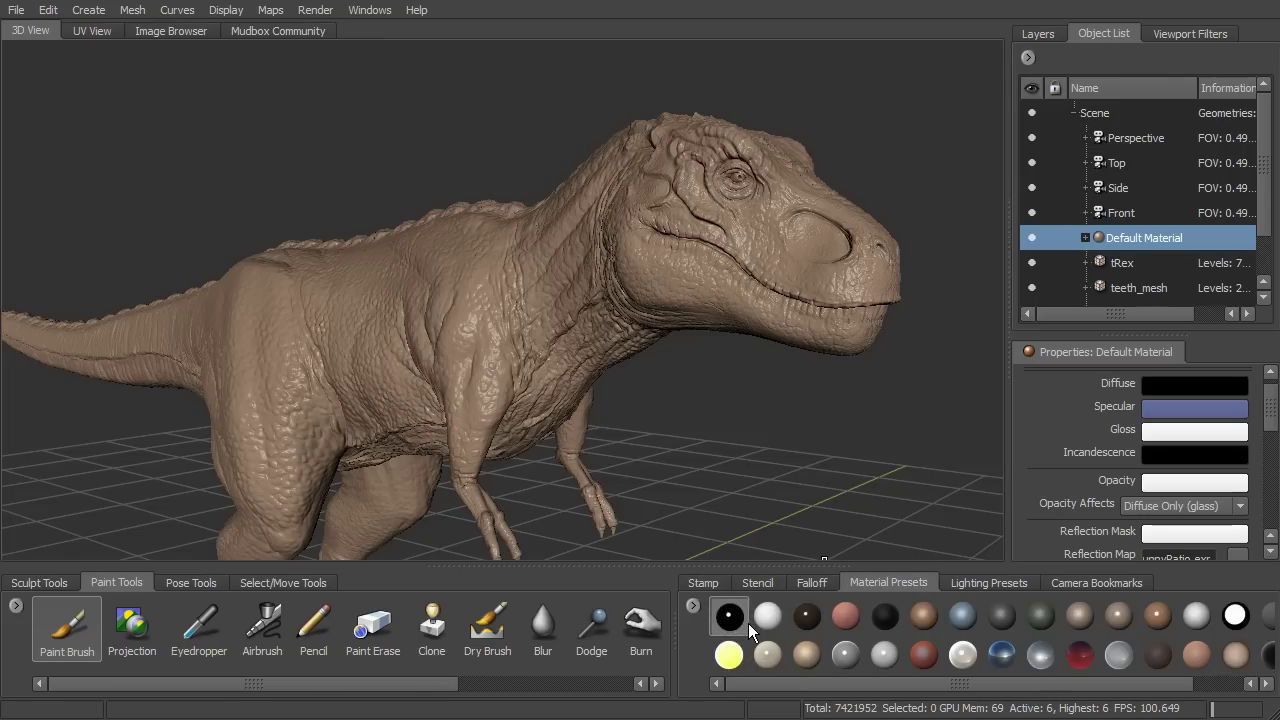
pyautogui.moveTo(766, 404)
pyautogui.keyDown('alt'); pyautogui.mouseDown()
pyautogui.moveTo(850, 380)
pyautogui.moveTo(751, 406)
pyautogui.mouseUp(); pyautogui.keyUp('alt')
pyautogui.click(855, 660)
pyautogui.click(925, 657)
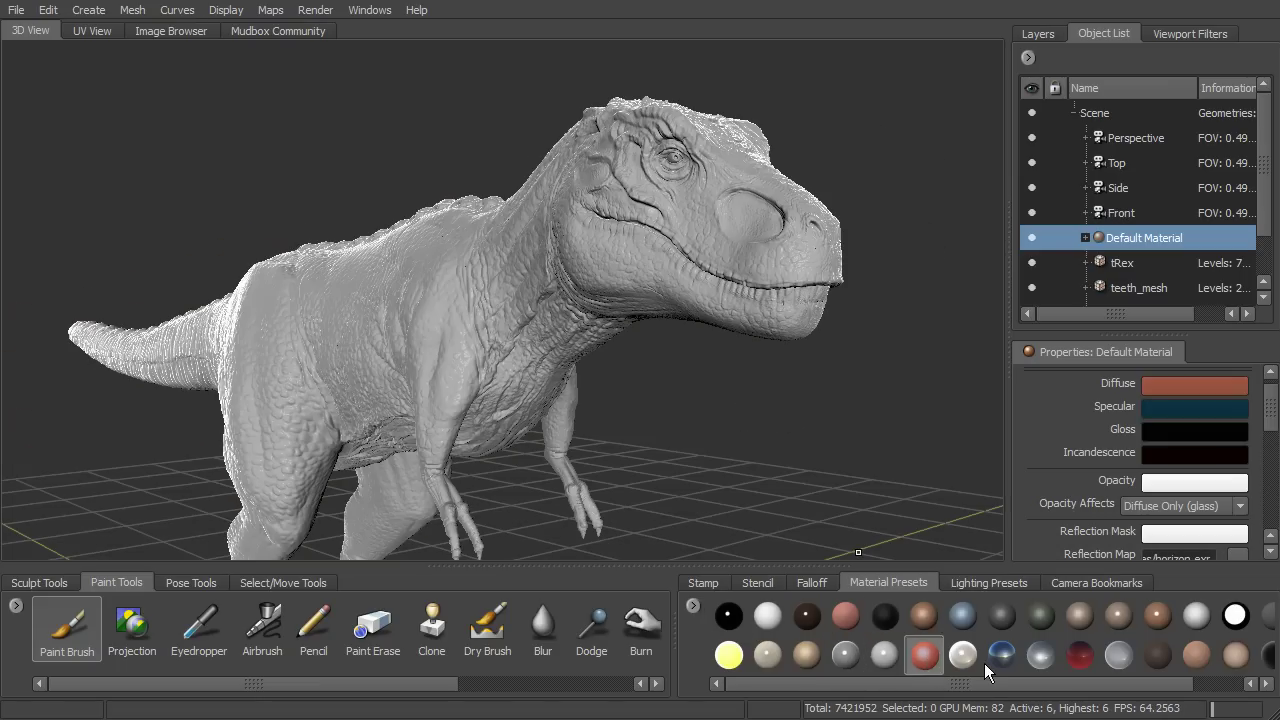
pyautogui.click(1003, 655)
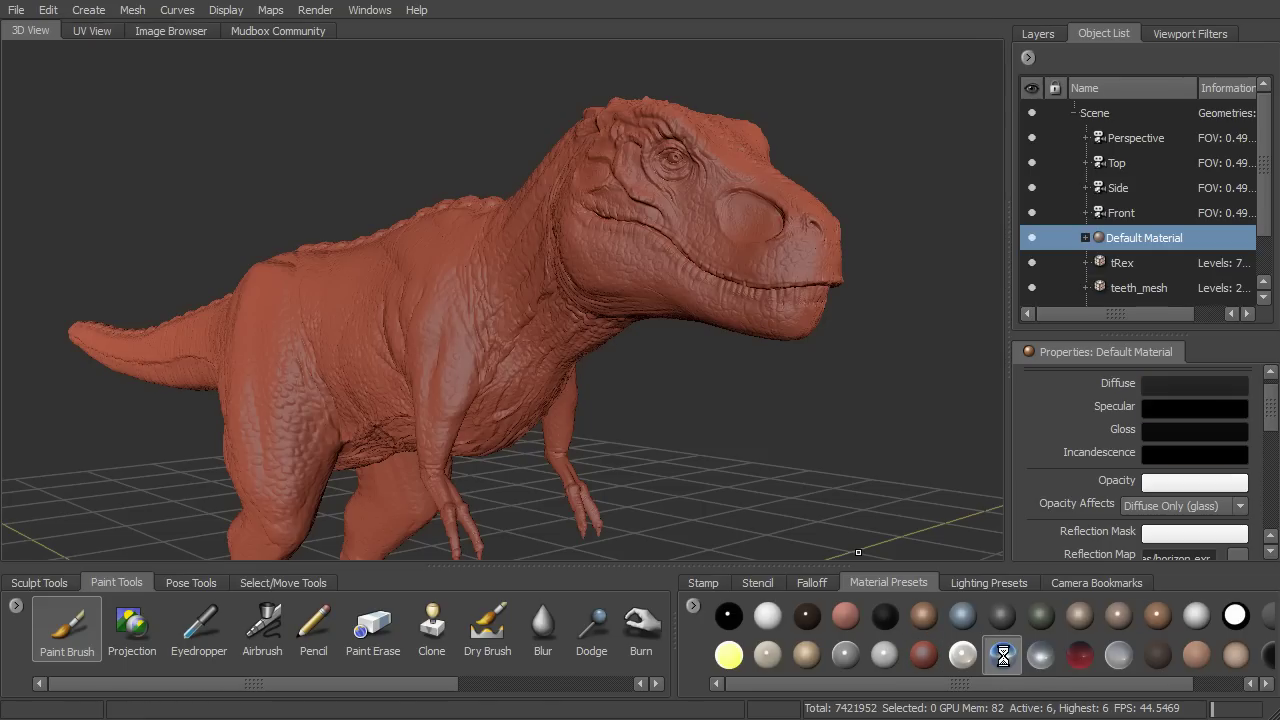
pyautogui.click(1045, 657)
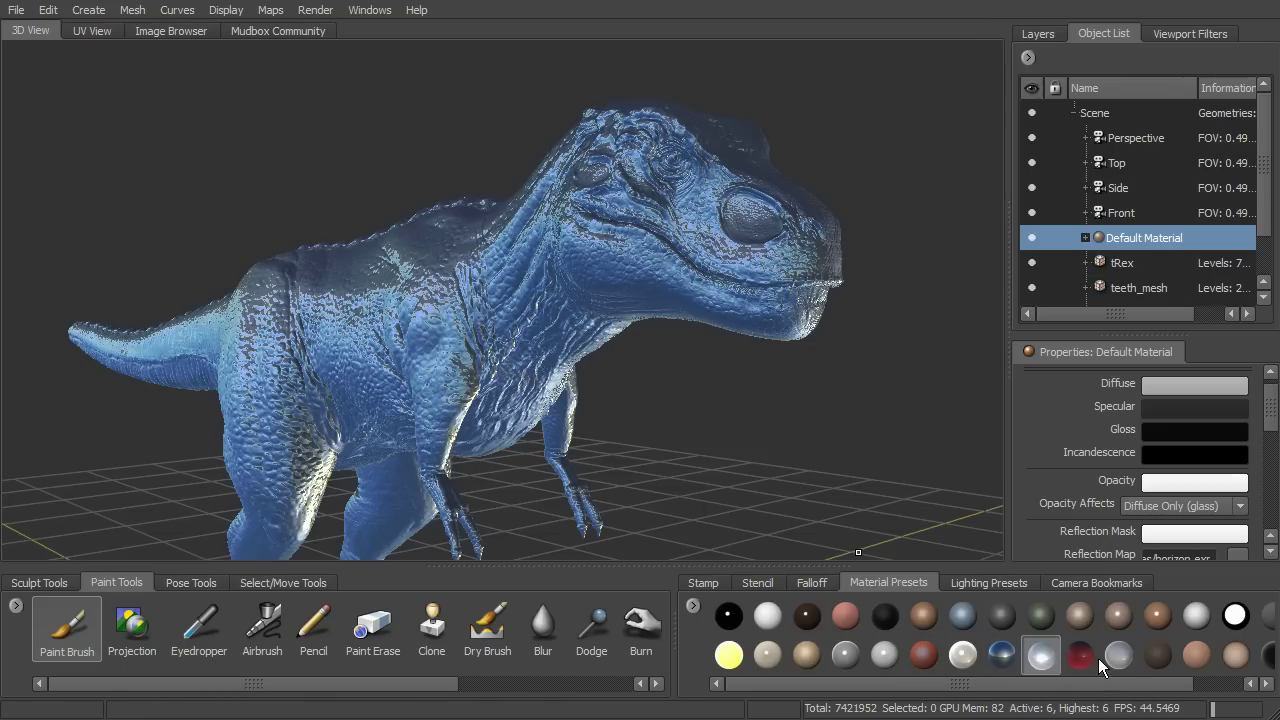
pyautogui.click(1080, 616)
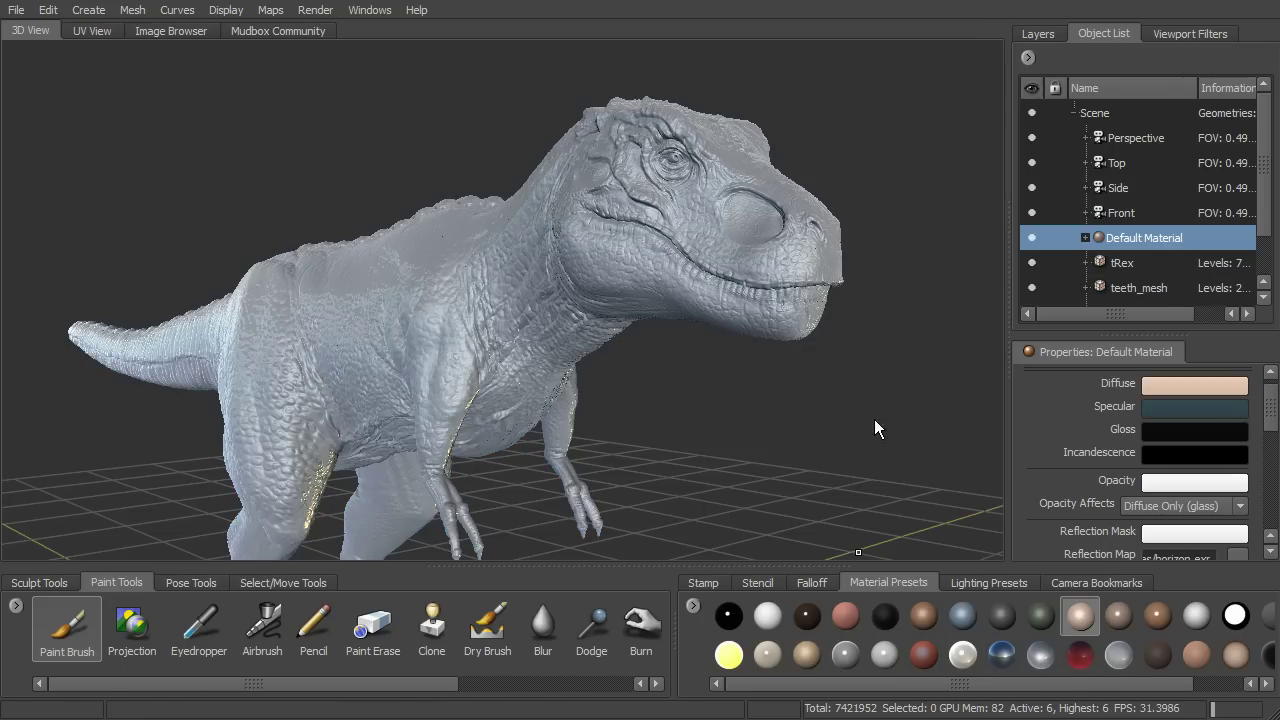
pyautogui.keyDown('alt'); pyautogui.moveTo(806, 414); pyautogui.dragTo(950, 462); pyautogui.keyUp('alt')
# Try the two flesh-toned, flat dark grey, light grey and white-rimmed black material presets on the T-Rex.
pyautogui.moveTo(1065, 684); pyautogui.dragTo(1118, 688)
pyautogui.click(1178, 653)
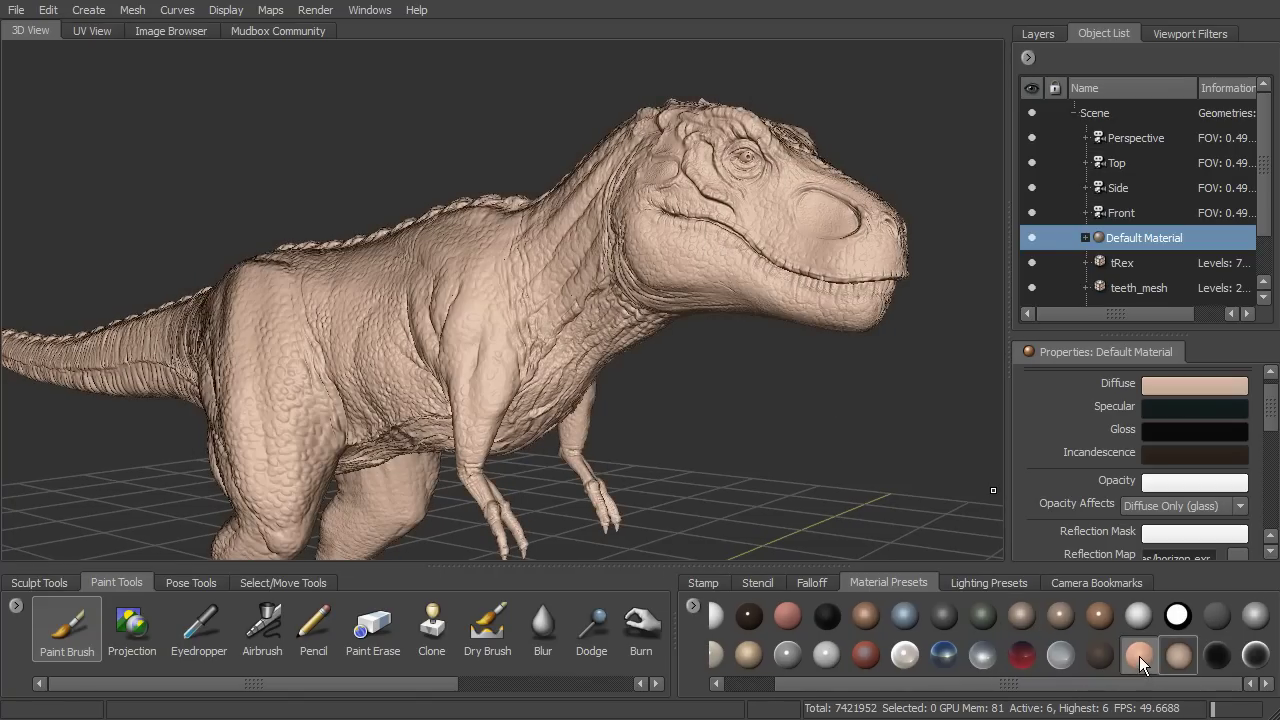
pyautogui.click(1139, 656)
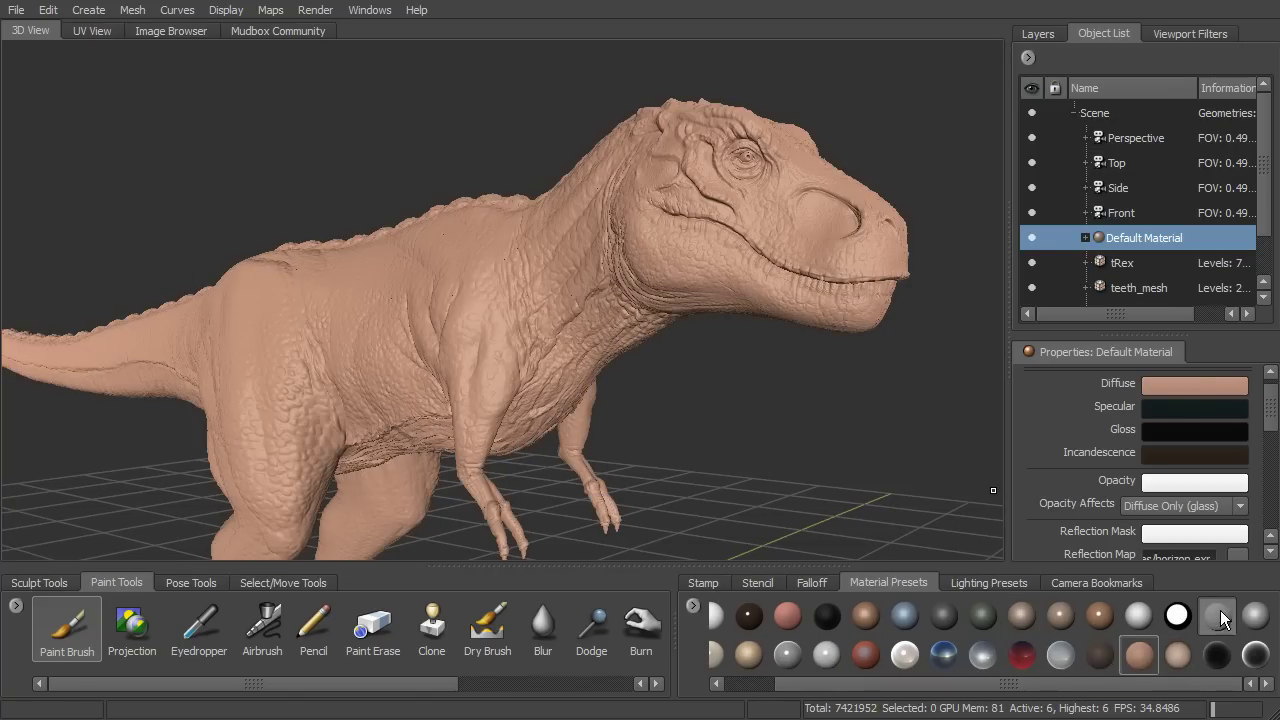
pyautogui.click(1221, 614)
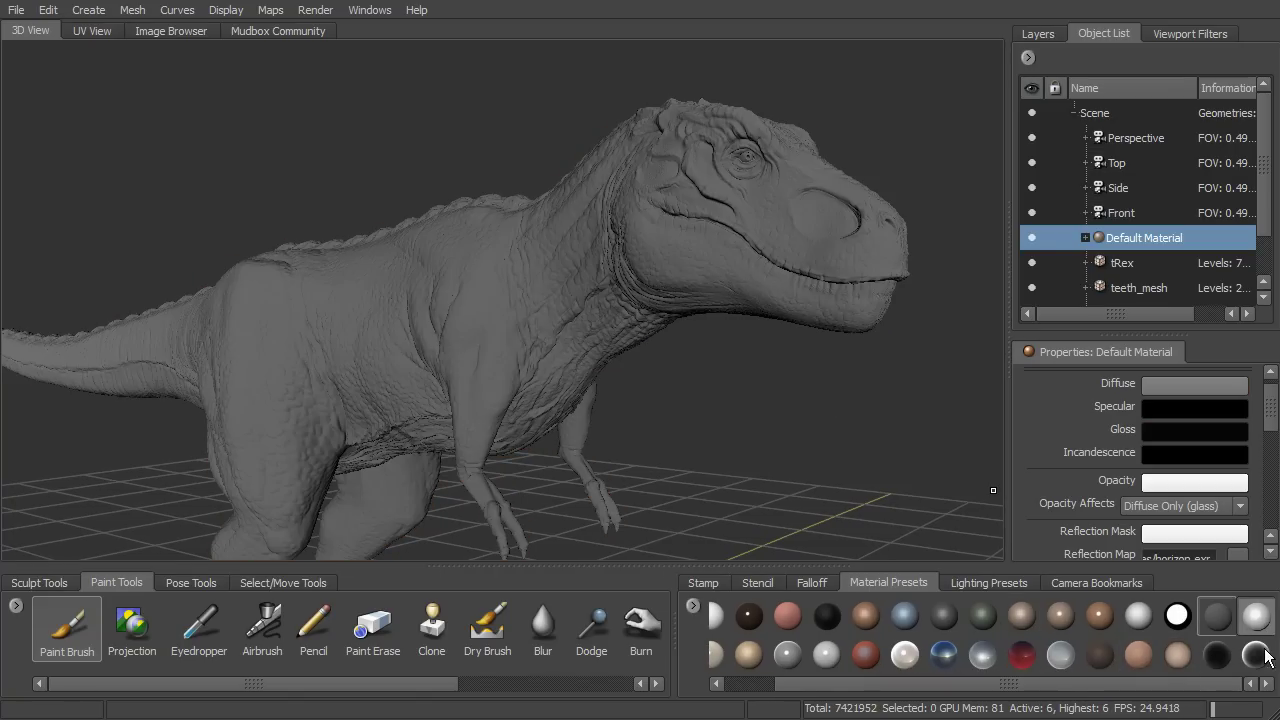
pyautogui.click(1256, 616)
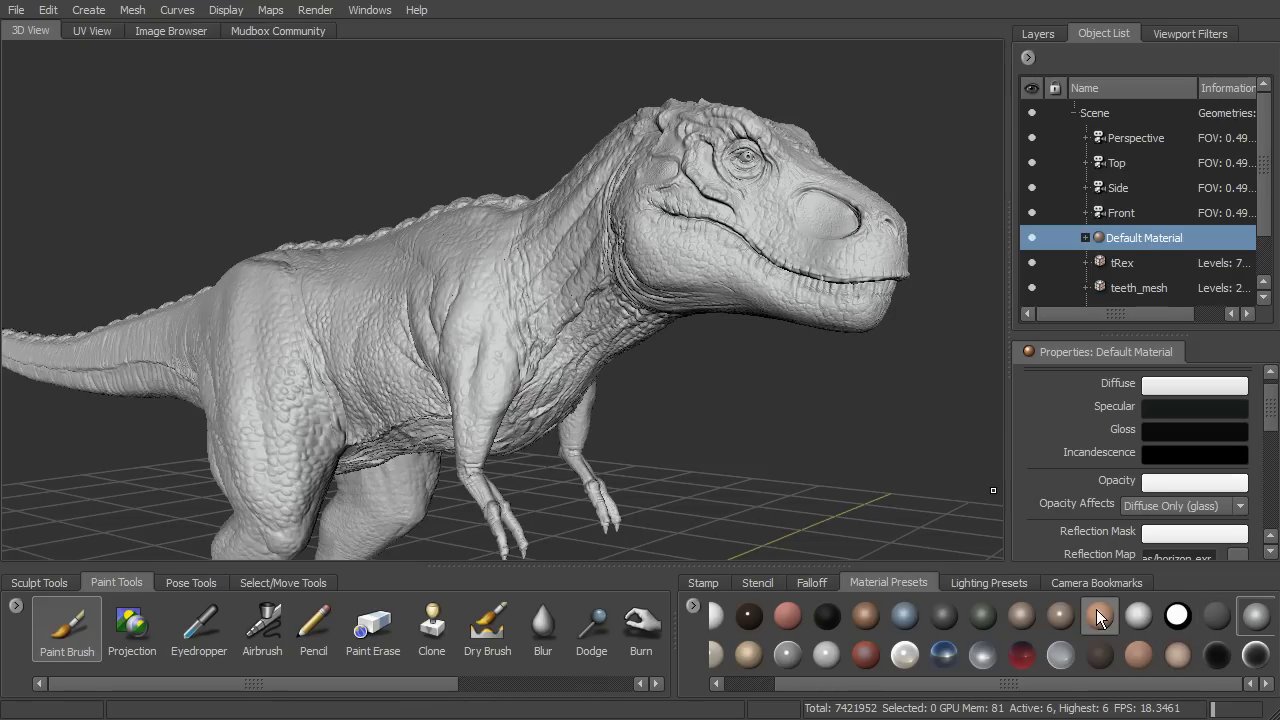
pyautogui.click(1256, 654)
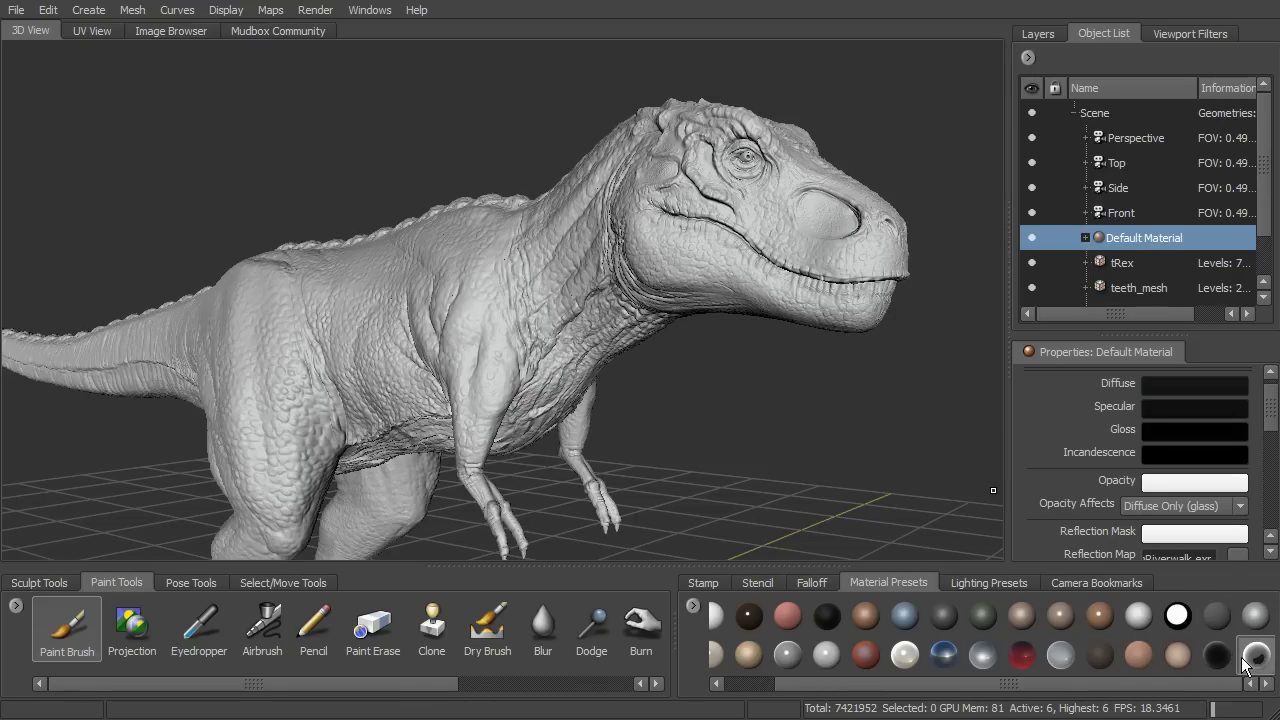
pyautogui.keyDown('alt'); pyautogui.moveTo(846, 417); pyautogui.dragTo(800, 402); pyautogui.keyUp('alt')
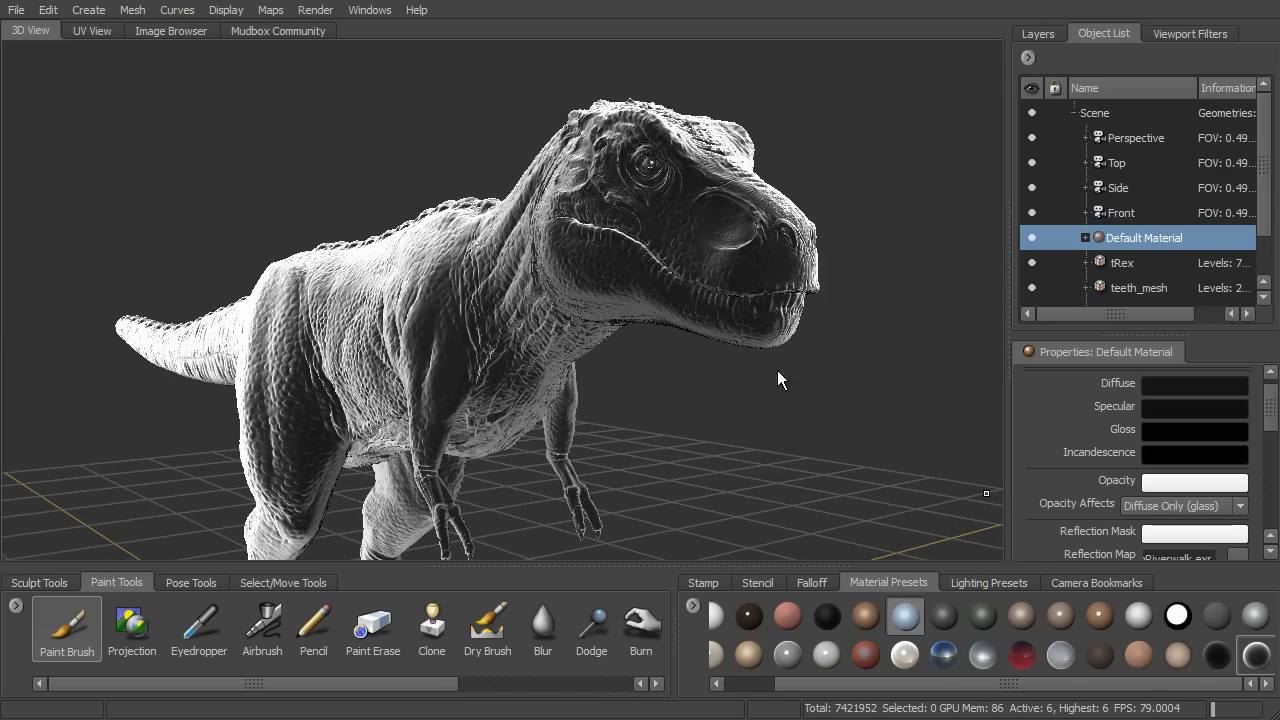
# Test the light blue material preset on the T-Rex and replace it with the brown clay preset.
pyautogui.click(904, 615)
pyautogui.keyDown('alt'); pyautogui.moveTo(828, 419); pyautogui.dragTo(872, 421); pyautogui.keyUp('alt')
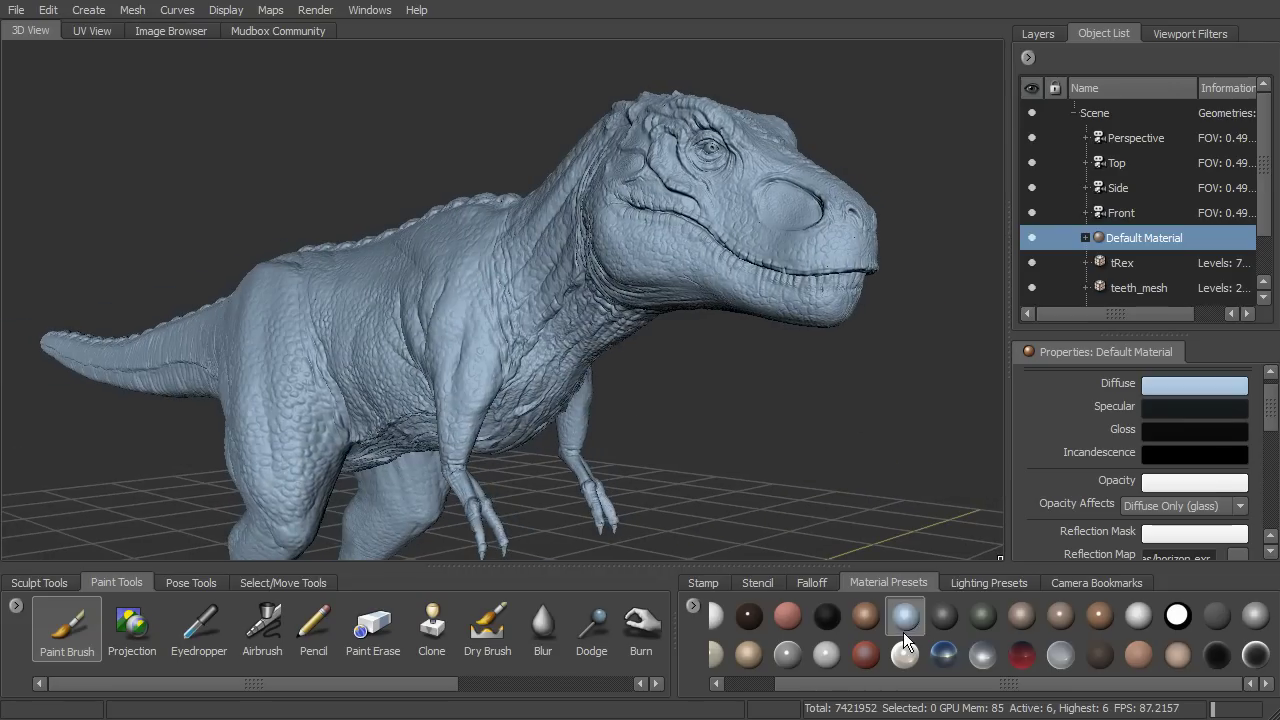
pyautogui.click(866, 615)
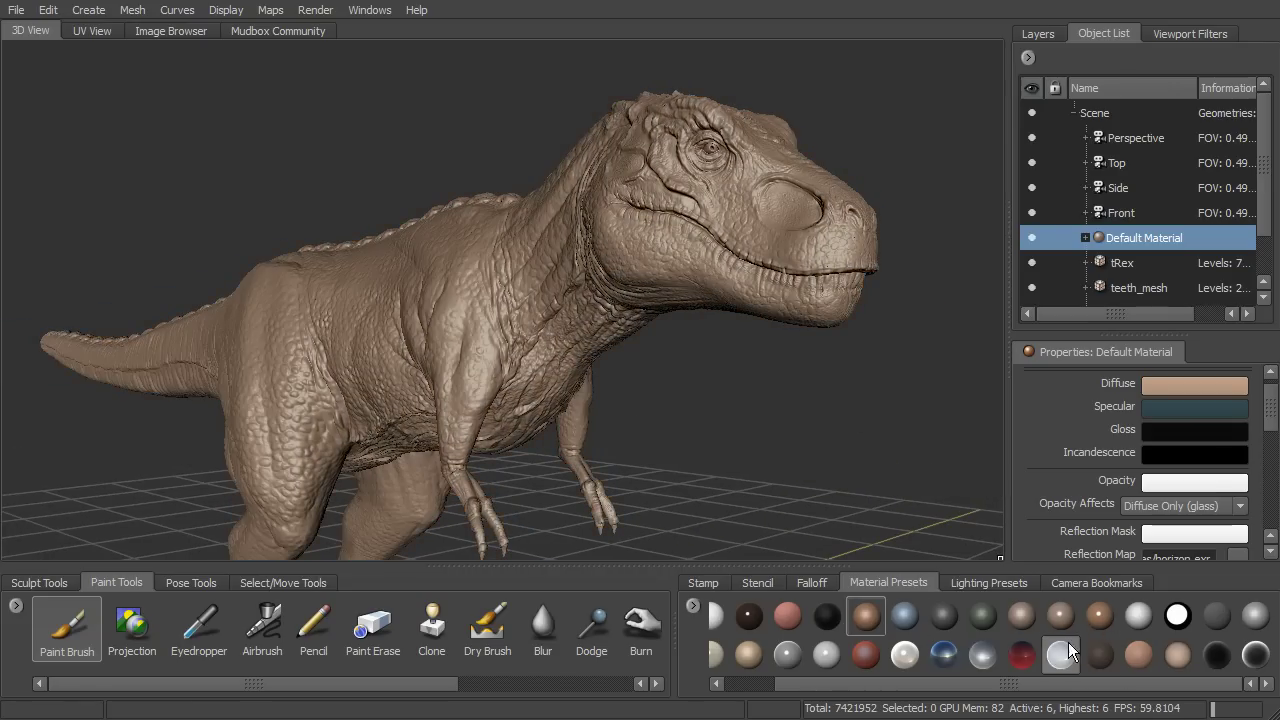
pyautogui.keyDown('alt'); pyautogui.moveTo(859, 364); pyautogui.dragTo(767, 332); pyautogui.keyUp('alt')
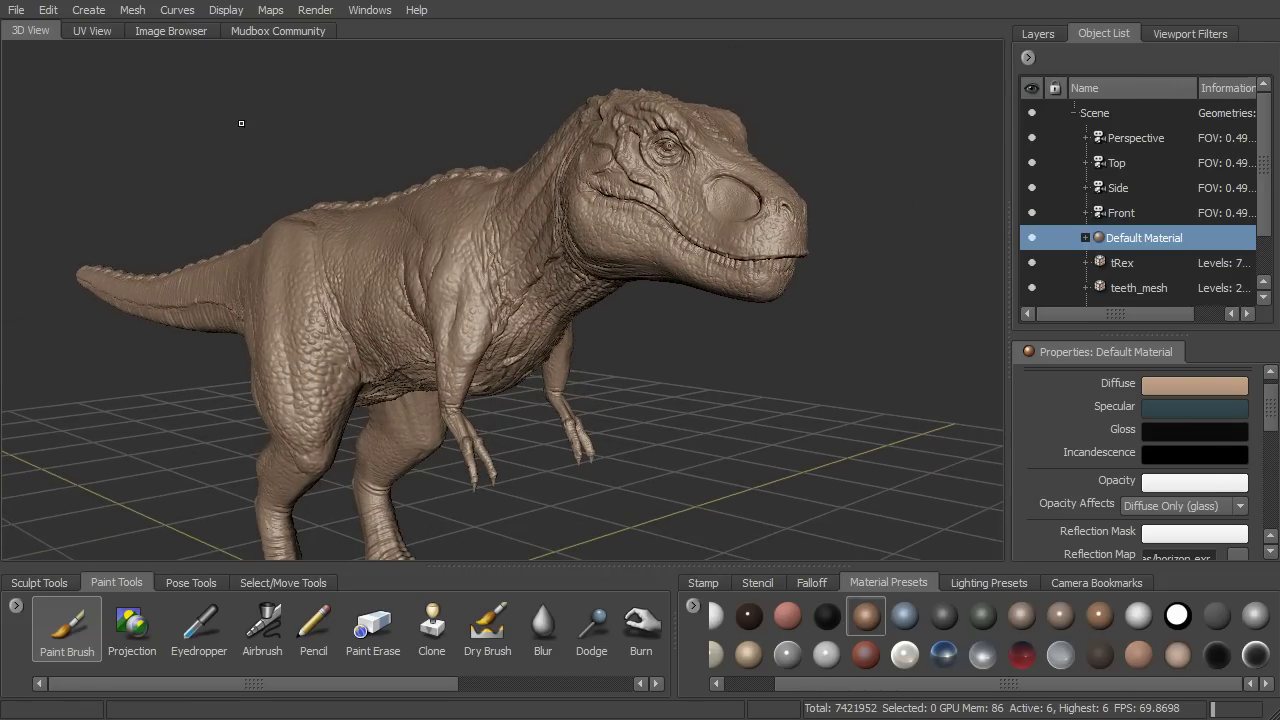
# Create a Simple Blinn material with its default settings and select it in the object list.
pyautogui.click(88, 10)
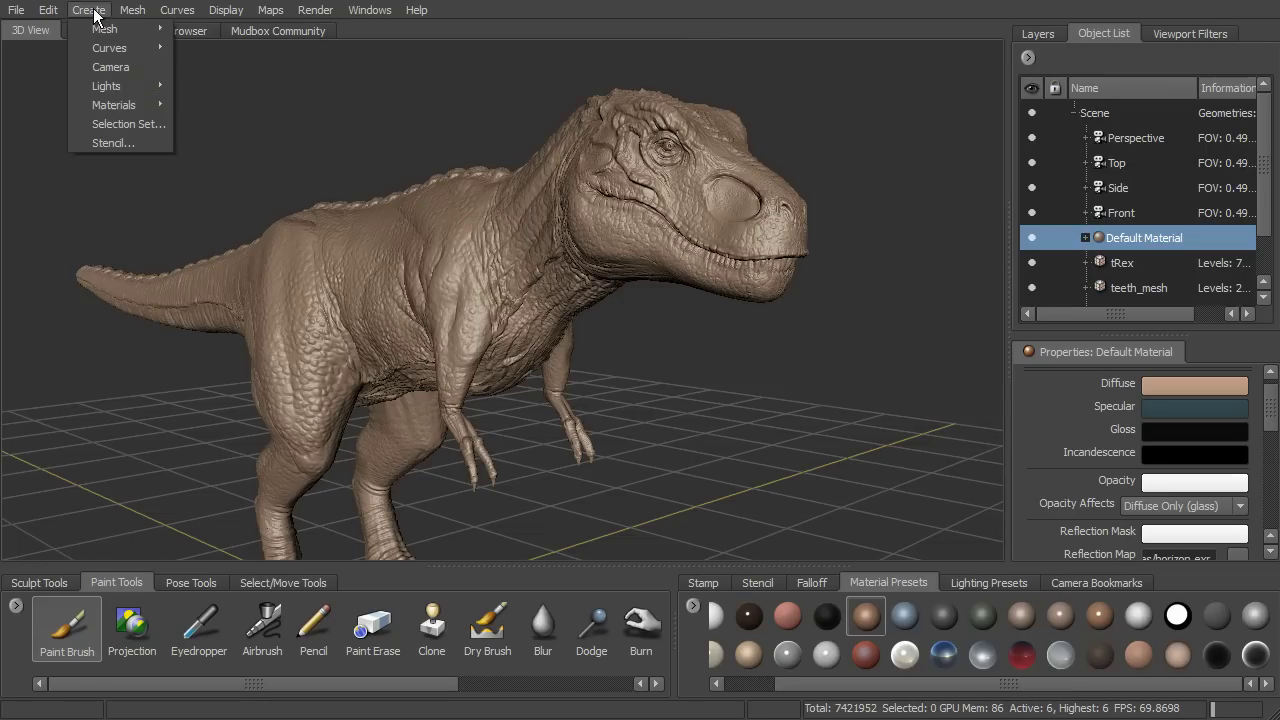
pyautogui.moveTo(127, 106)
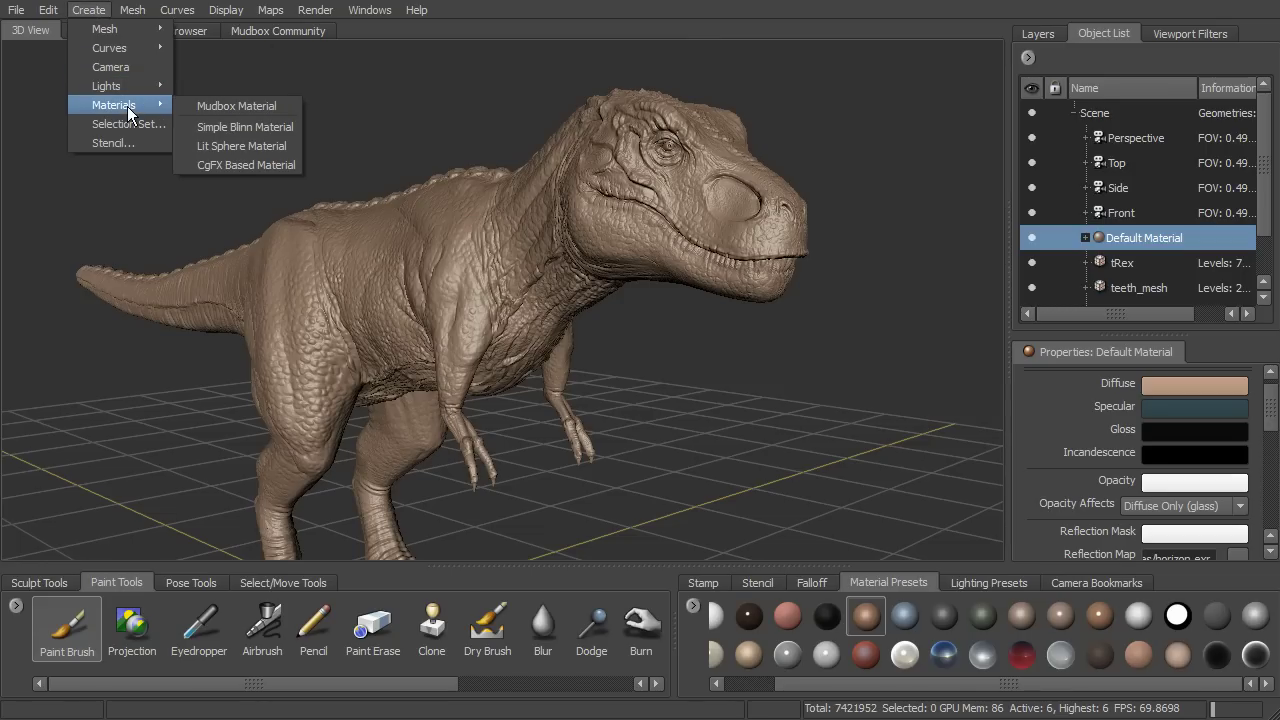
pyautogui.click(251, 127)
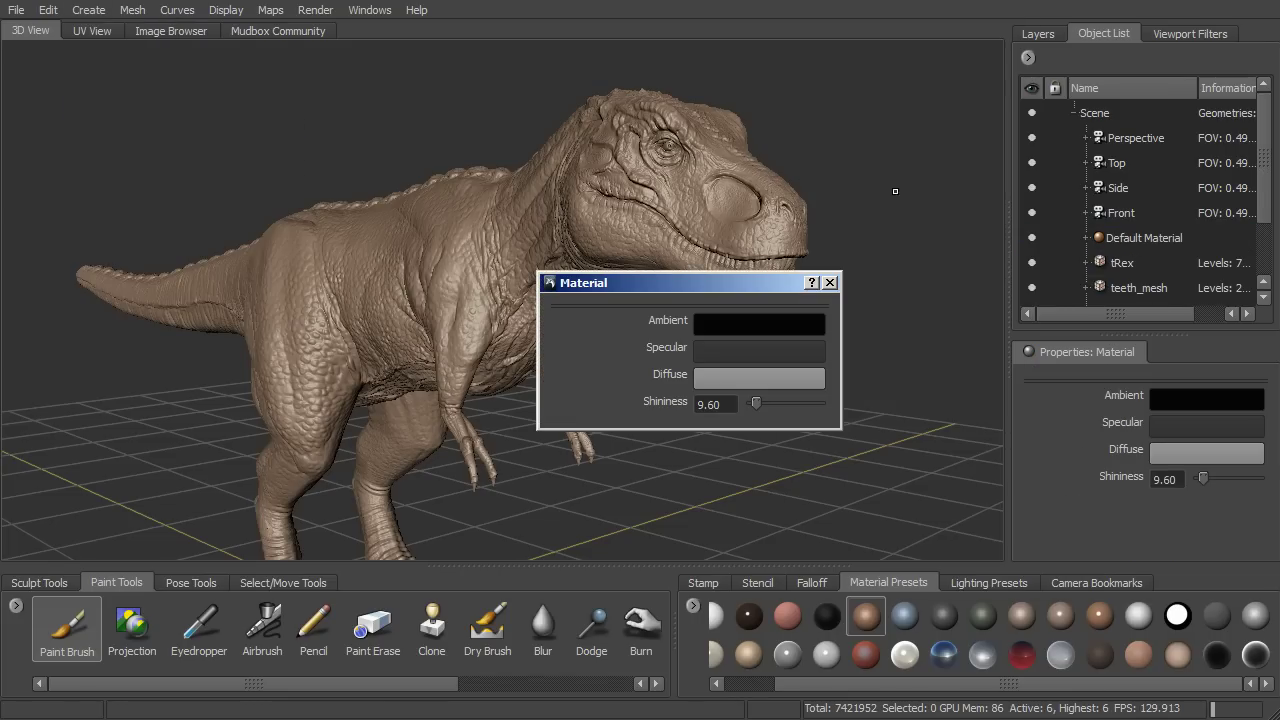
pyautogui.click(829, 282)
pyautogui.scroll(-3, 1264, 273)
pyautogui.click(1110, 287)
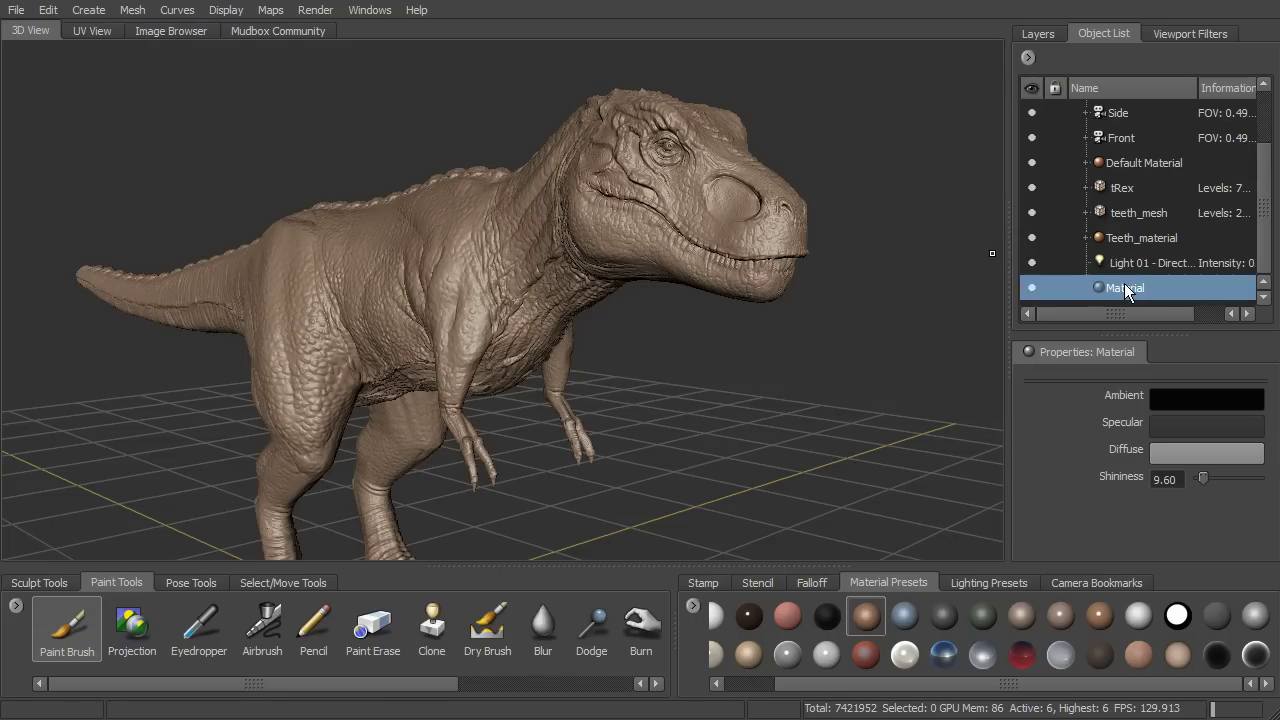
# Assign the new Simple Blinn material to the T-Rex body as an existing material.
pyautogui.keyDown('alt'); pyautogui.moveTo(672, 360); pyautogui.dragTo(706, 355); pyautogui.keyUp('alt')
pyautogui.rightClick(541, 267)
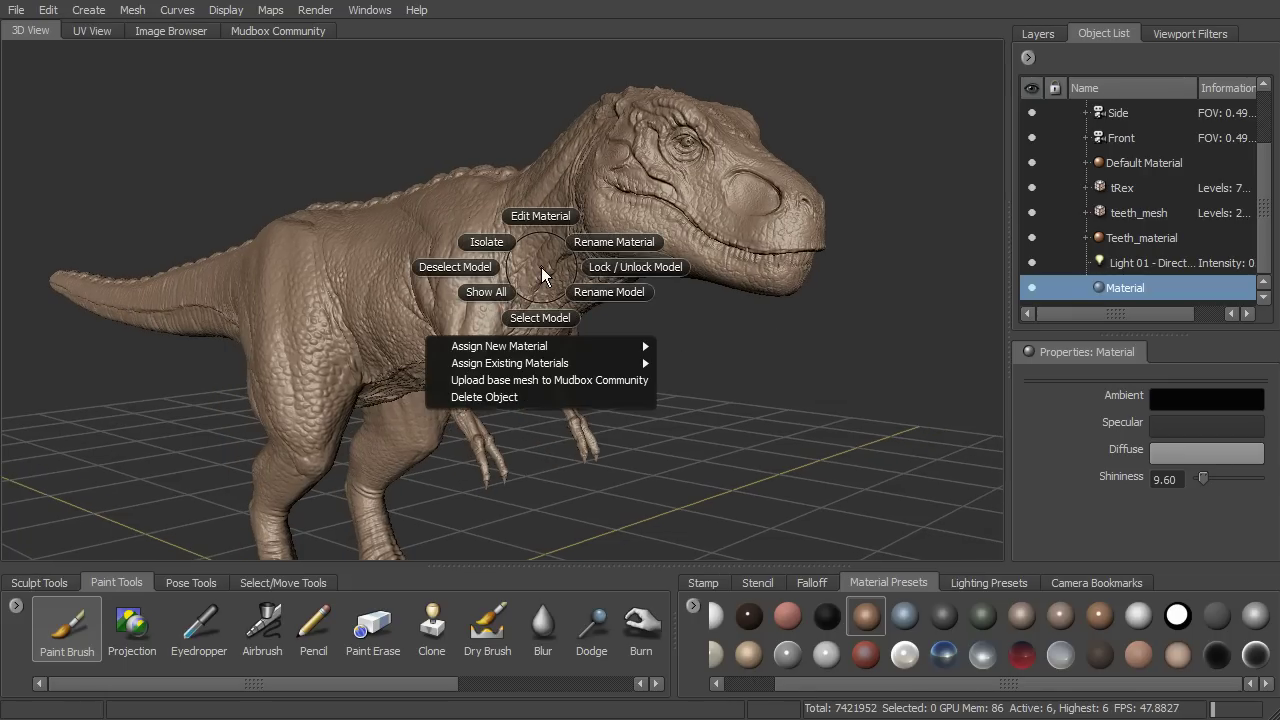
pyautogui.press('Escape')
pyautogui.press('space')
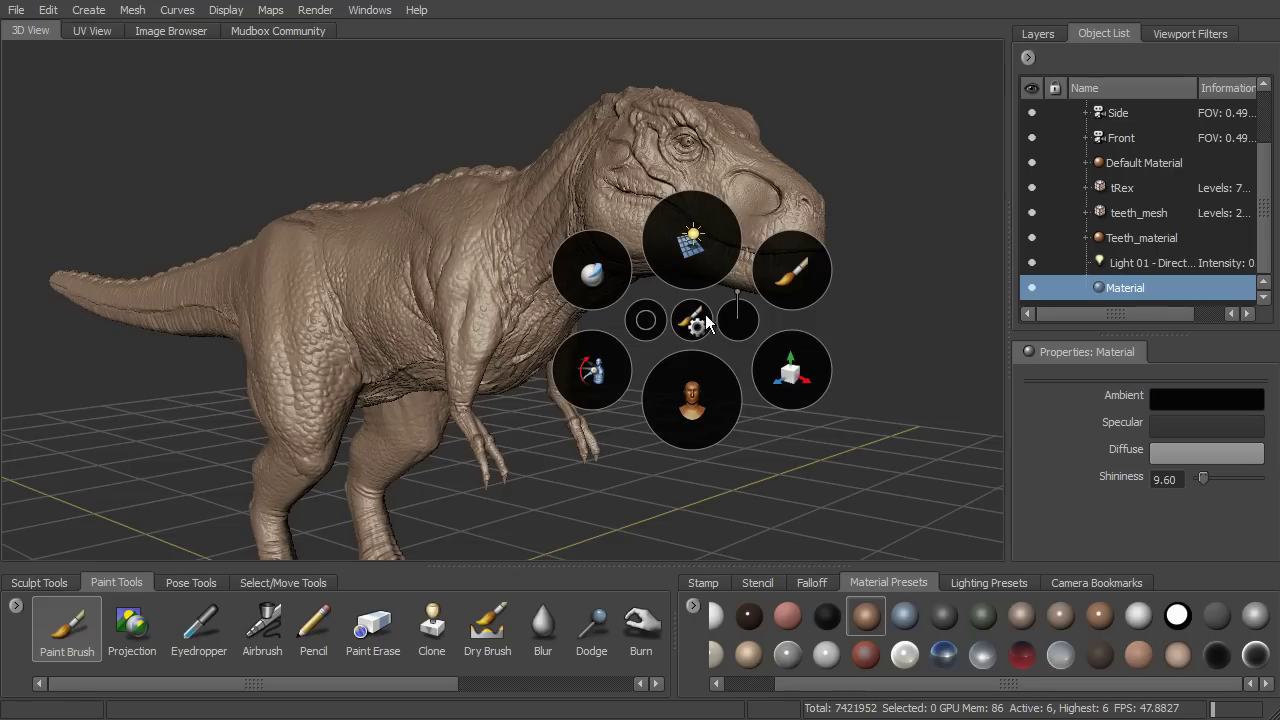
pyautogui.rightClick(699, 398)
pyautogui.moveTo(689, 479)
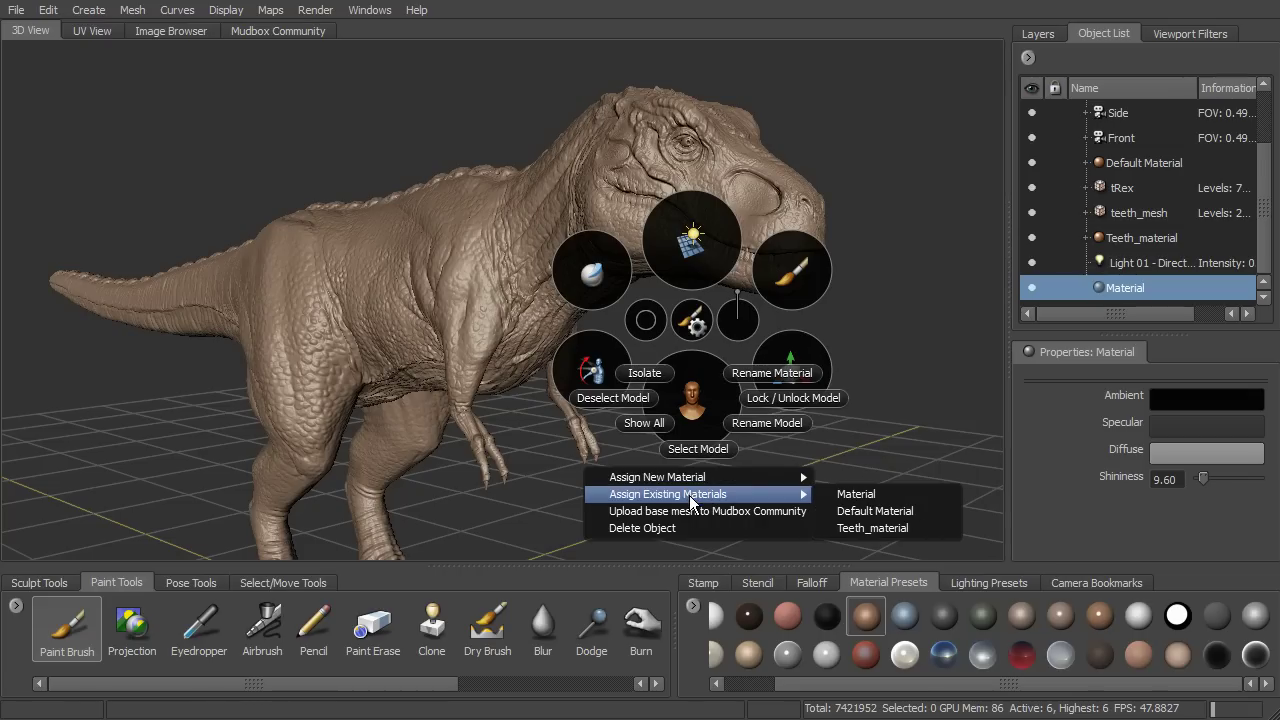
pyautogui.click(869, 497)
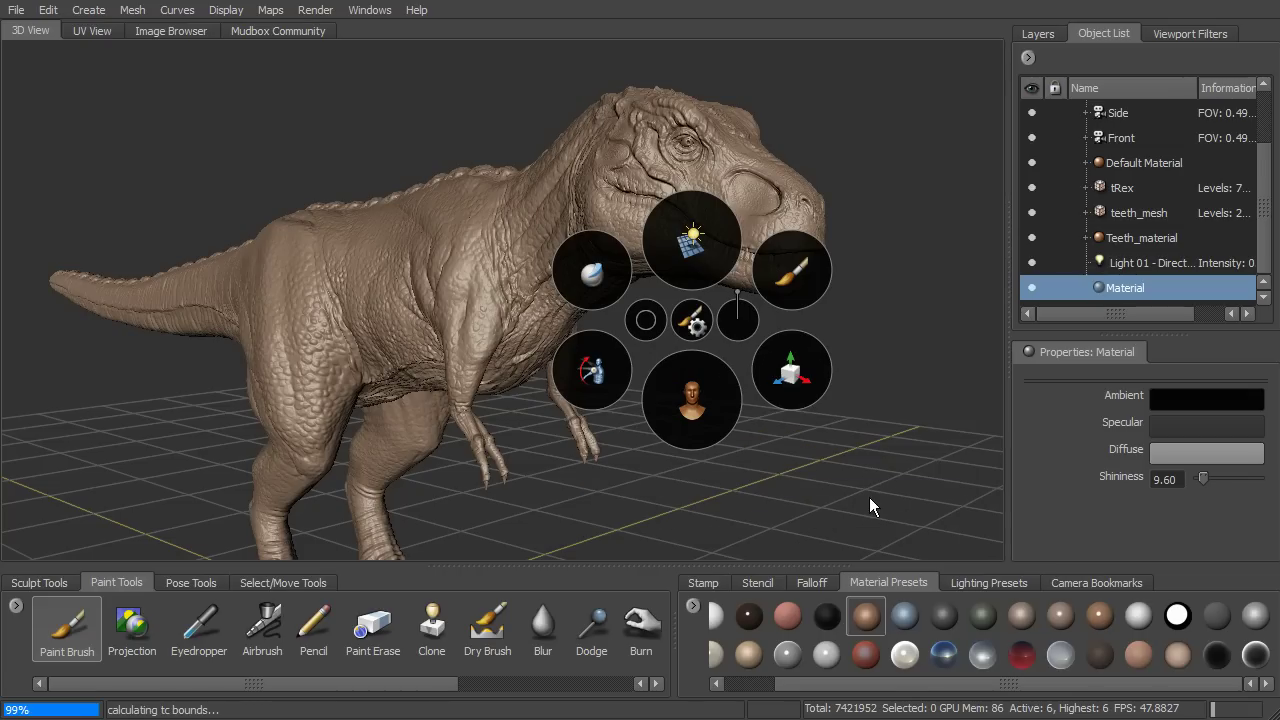
pyautogui.keyDown('alt'); pyautogui.moveTo(661, 349); pyautogui.dragTo(703, 365); pyautogui.keyUp('alt')
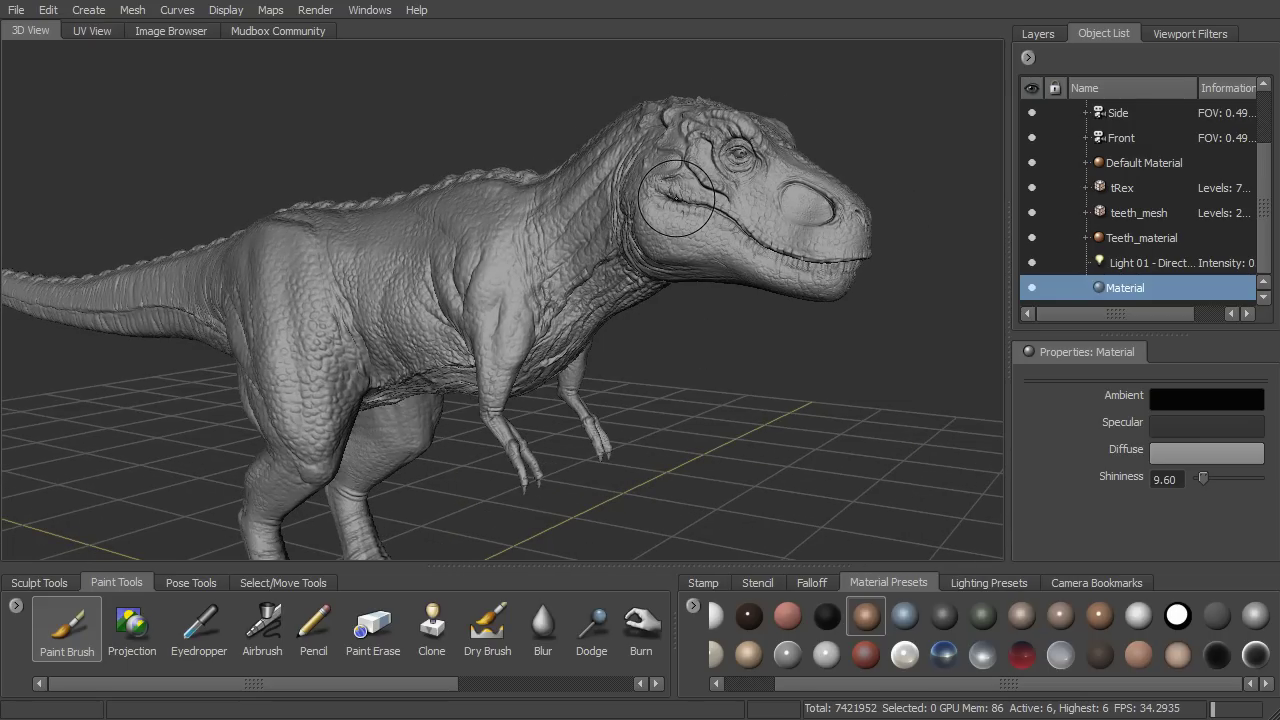
# Assign a new Mudbox Material to the T-Rex body and move its properties window clear of the model.
pyautogui.moveTo(715, 250)
pyautogui.keyDown('alt'); pyautogui.mouseDown()
pyautogui.moveTo(611, 290)
pyautogui.moveTo(703, 291)
pyautogui.moveTo(578, 286)
pyautogui.mouseUp(); pyautogui.keyUp('alt')
pyautogui.keyDown('alt'); pyautogui.moveTo(614, 326); pyautogui.dragTo(612, 302, button='right'); pyautogui.keyUp('alt')
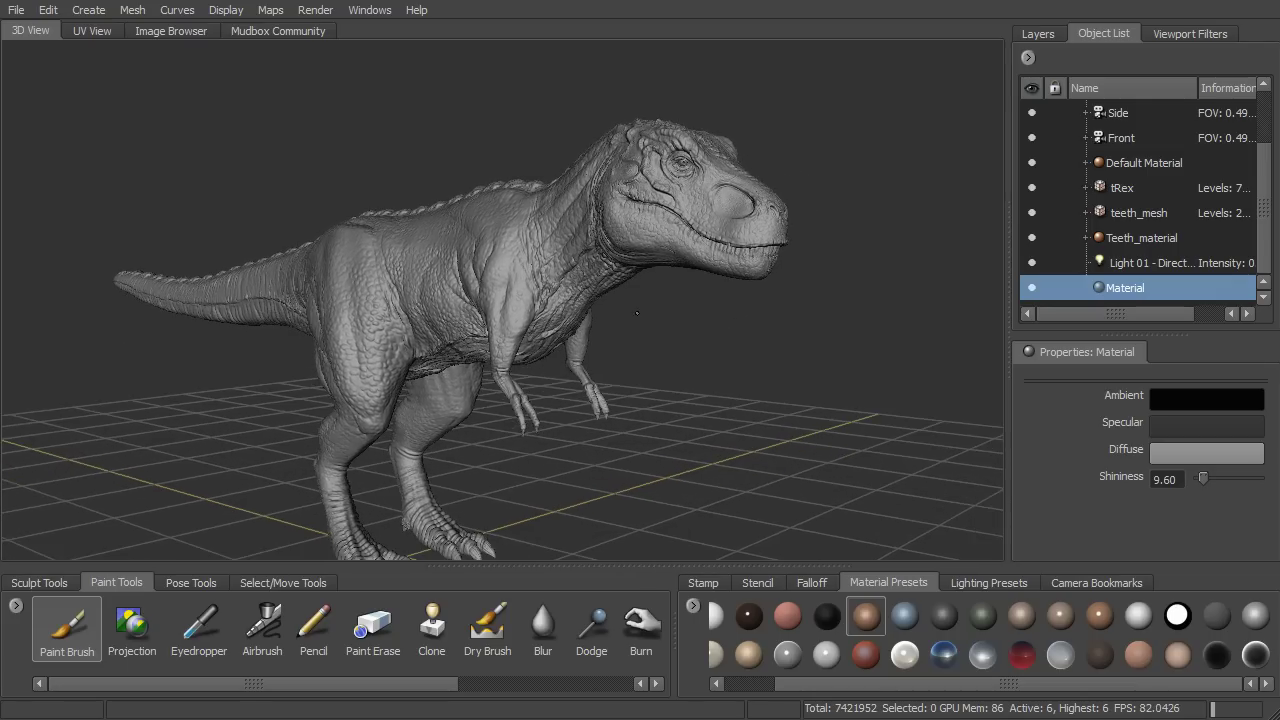
pyautogui.keyDown('alt'); pyautogui.moveTo(612, 302); pyautogui.dragTo(638, 279, button='middle'); pyautogui.keyUp('alt')
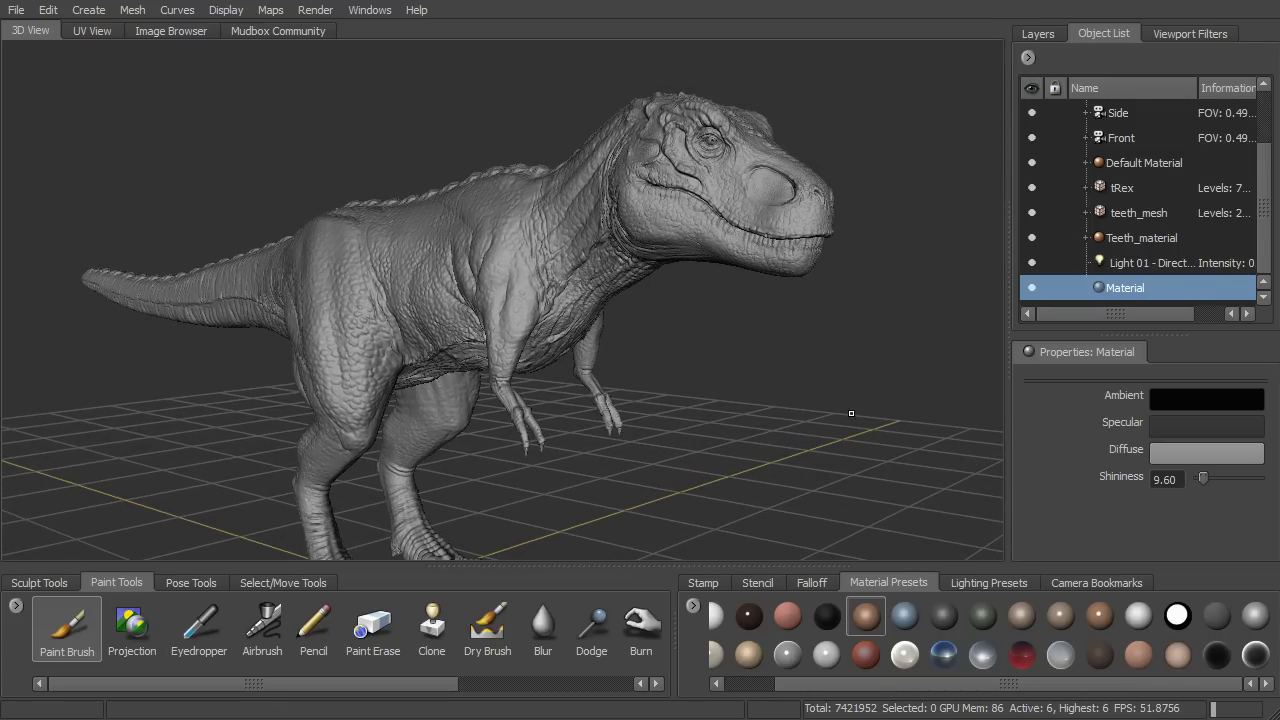
pyautogui.keyDown('alt'); pyautogui.moveTo(738, 334); pyautogui.dragTo(698, 337); pyautogui.keyUp('alt')
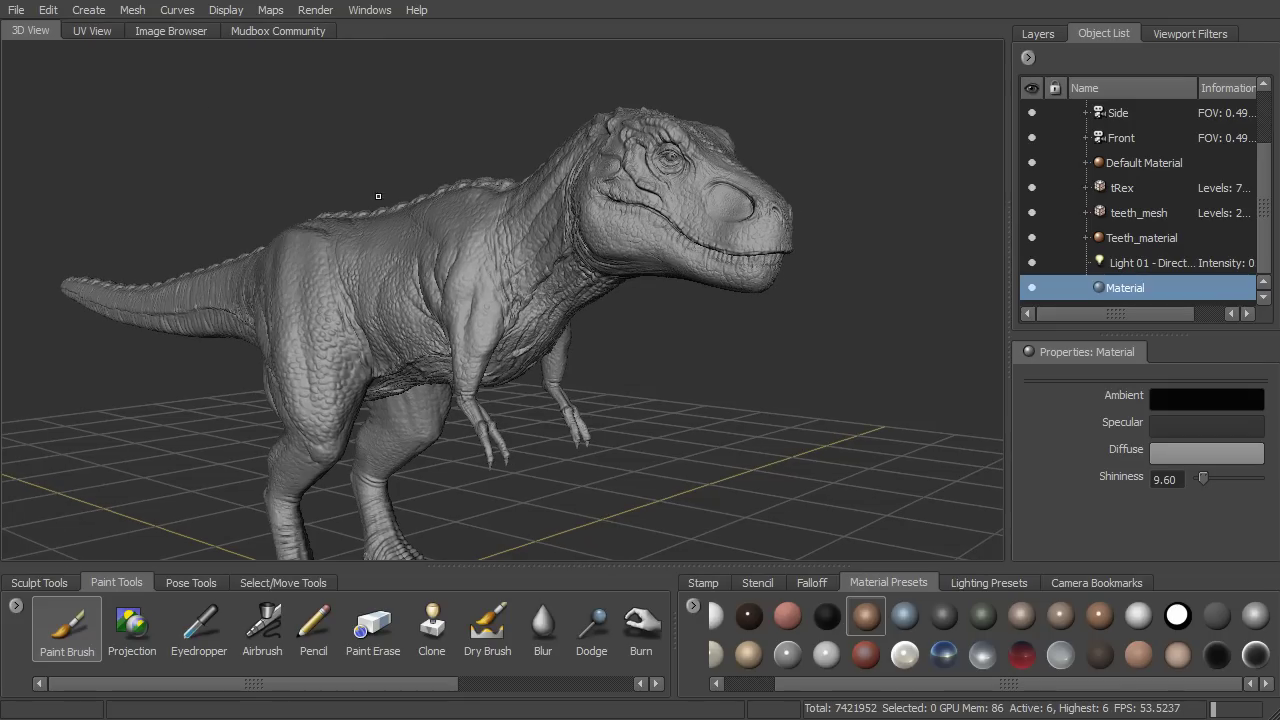
pyautogui.rightClick(548, 288)
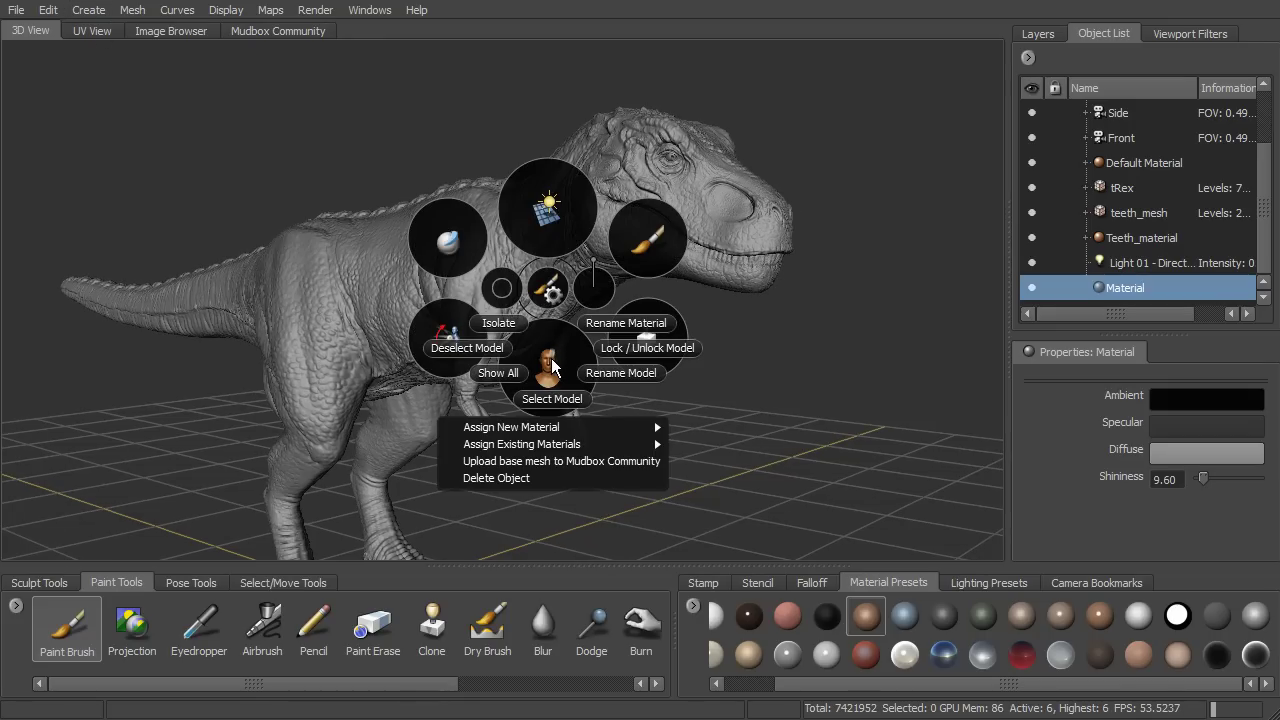
pyautogui.moveTo(524, 431)
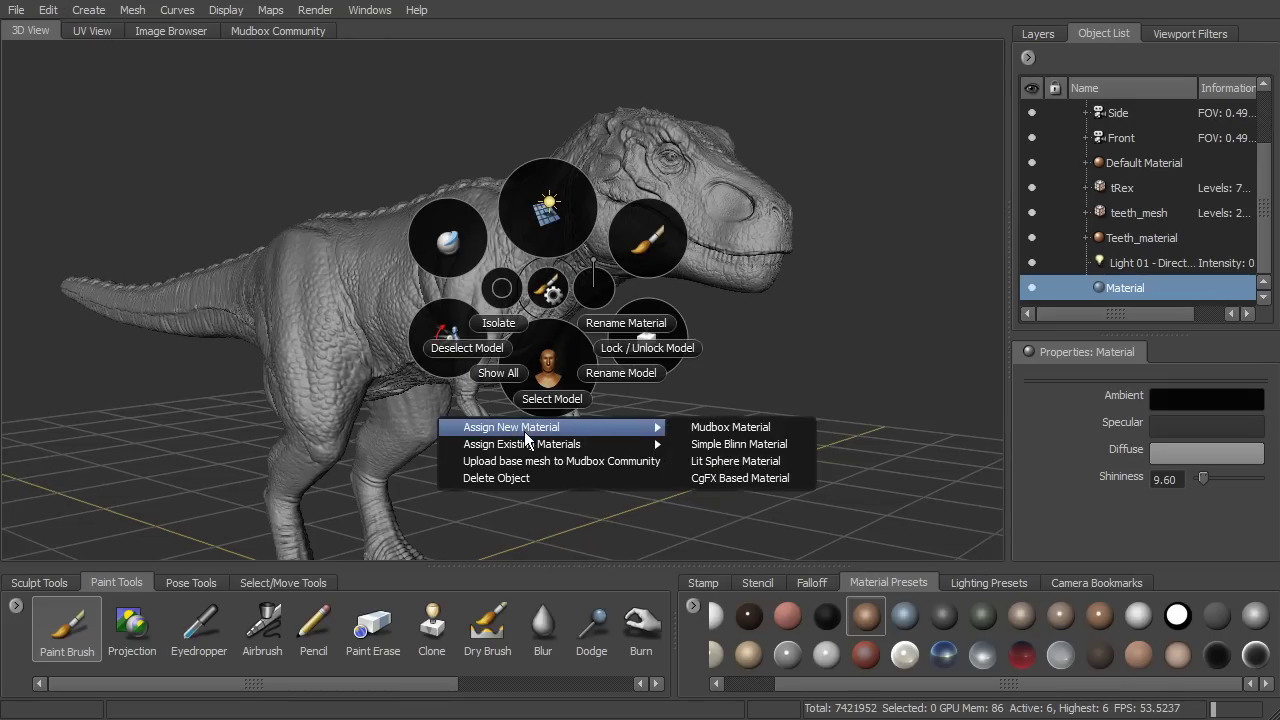
pyautogui.click(732, 429)
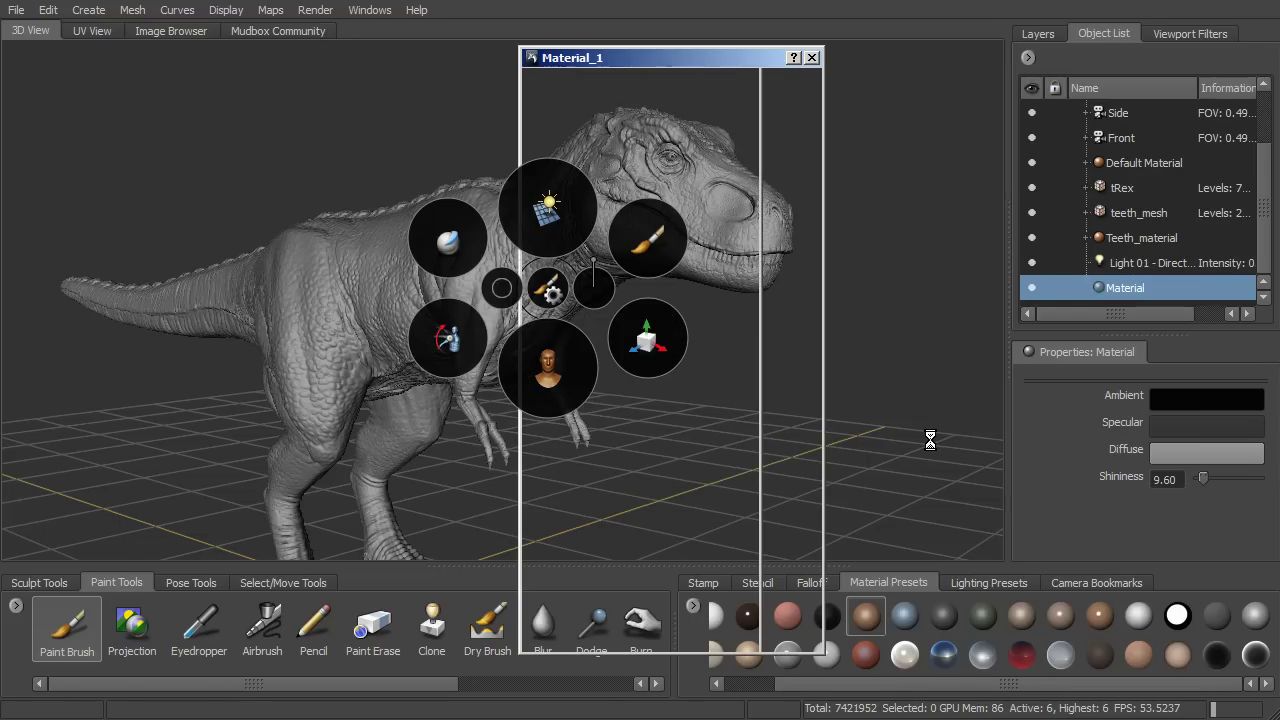
pyautogui.moveTo(699, 57); pyautogui.dragTo(922, 38)
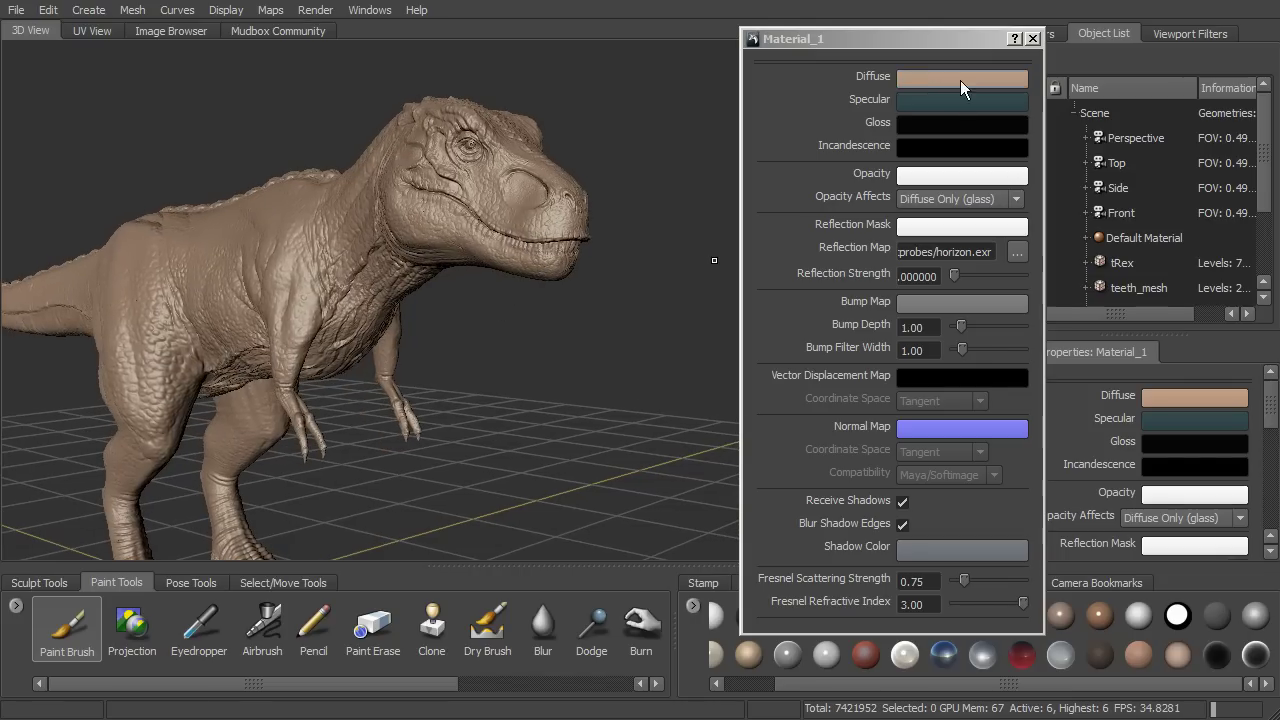
# Change the new material's diffuse color to a light yellowish green and close its properties window.
pyautogui.click(950, 77)
pyautogui.moveTo(6, 120); pyautogui.dragTo(468, 137)
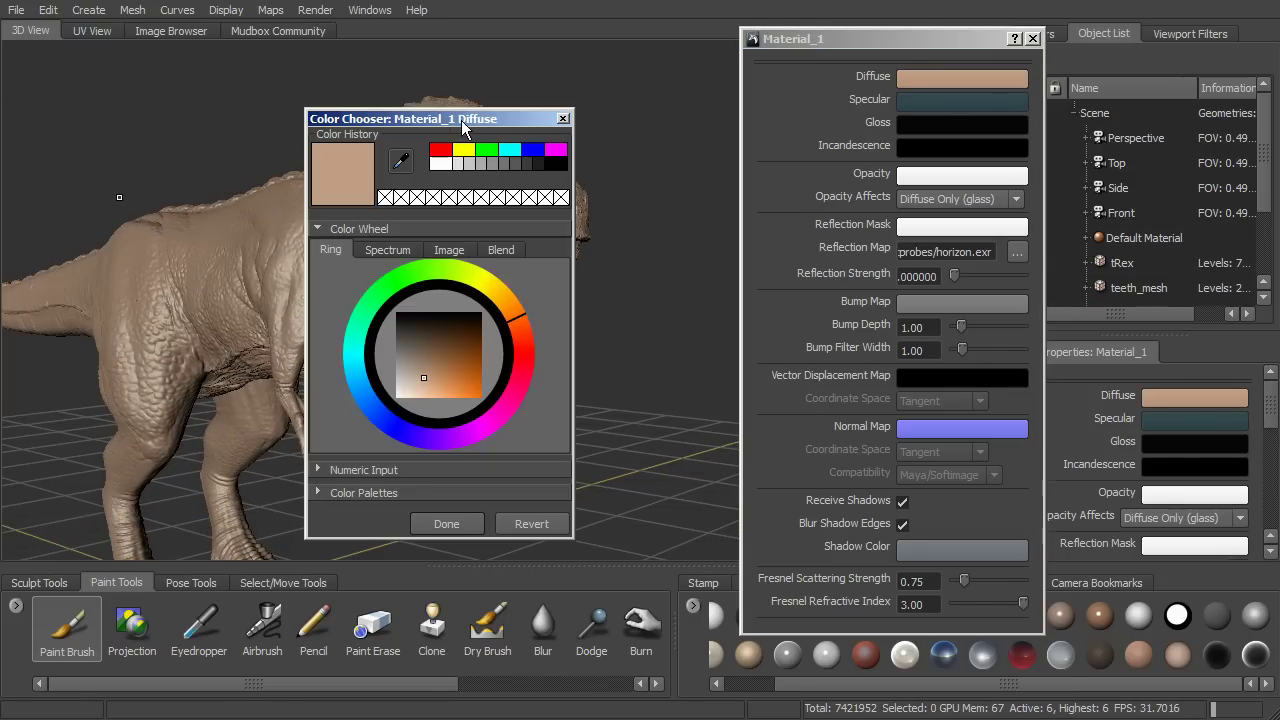
pyautogui.moveTo(506, 313)
pyautogui.mouseDown()
pyautogui.moveTo(437, 271)
pyautogui.moveTo(457, 270)
pyautogui.mouseUp()
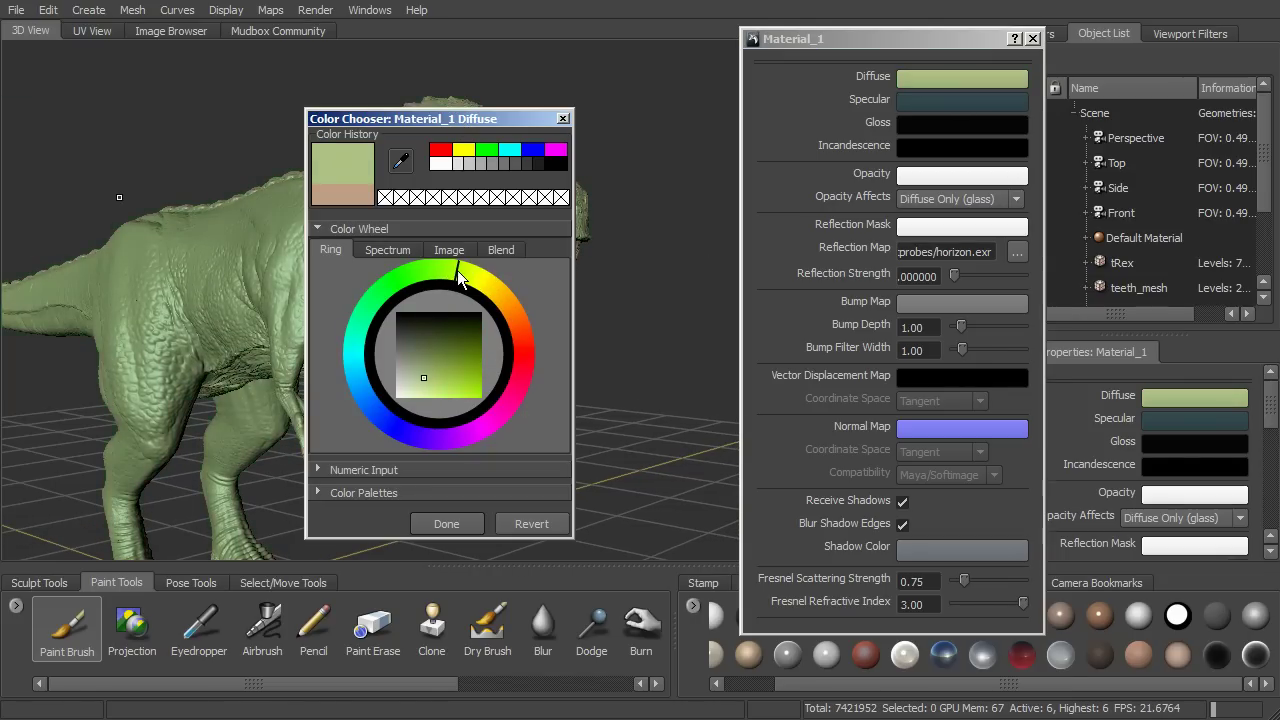
pyautogui.click(472, 526)
pyautogui.keyDown('alt'); pyautogui.moveTo(637, 383); pyautogui.dragTo(637, 334); pyautogui.keyUp('alt')
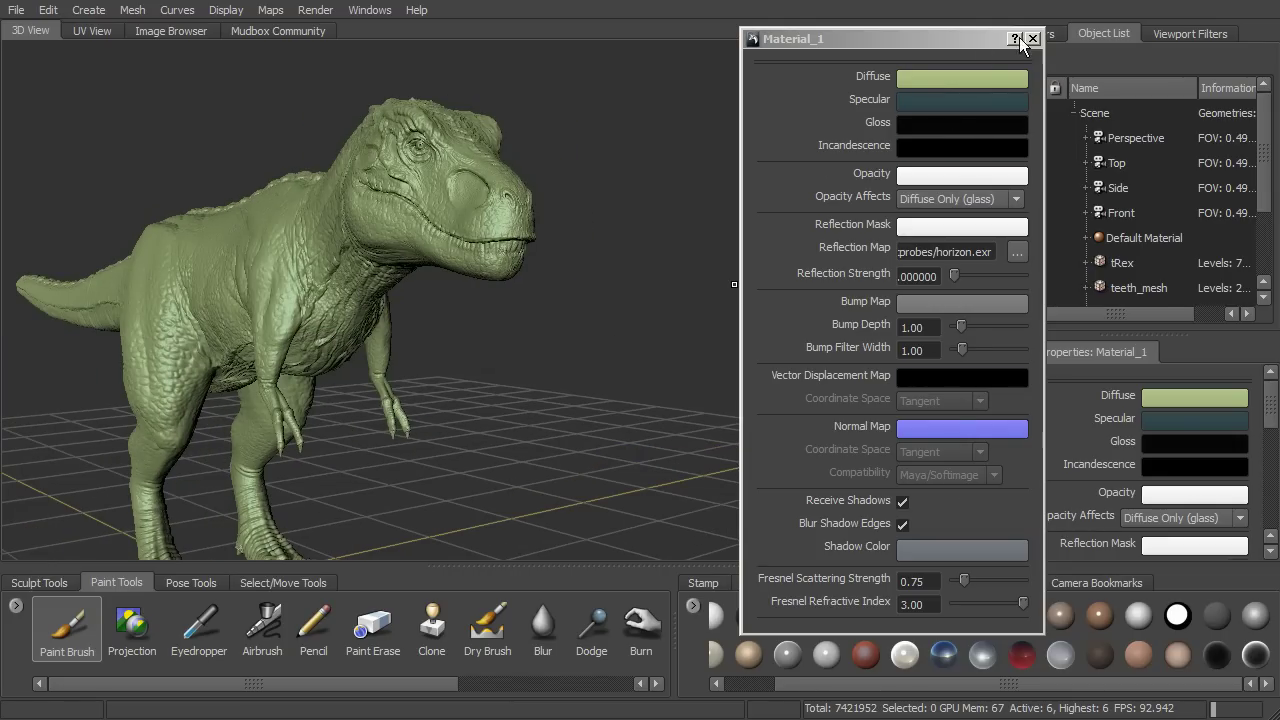
pyautogui.click(1028, 40)
# Rename the new green material in the object list as T-Rex_material.
pyautogui.scroll(-2, 1252, 145)
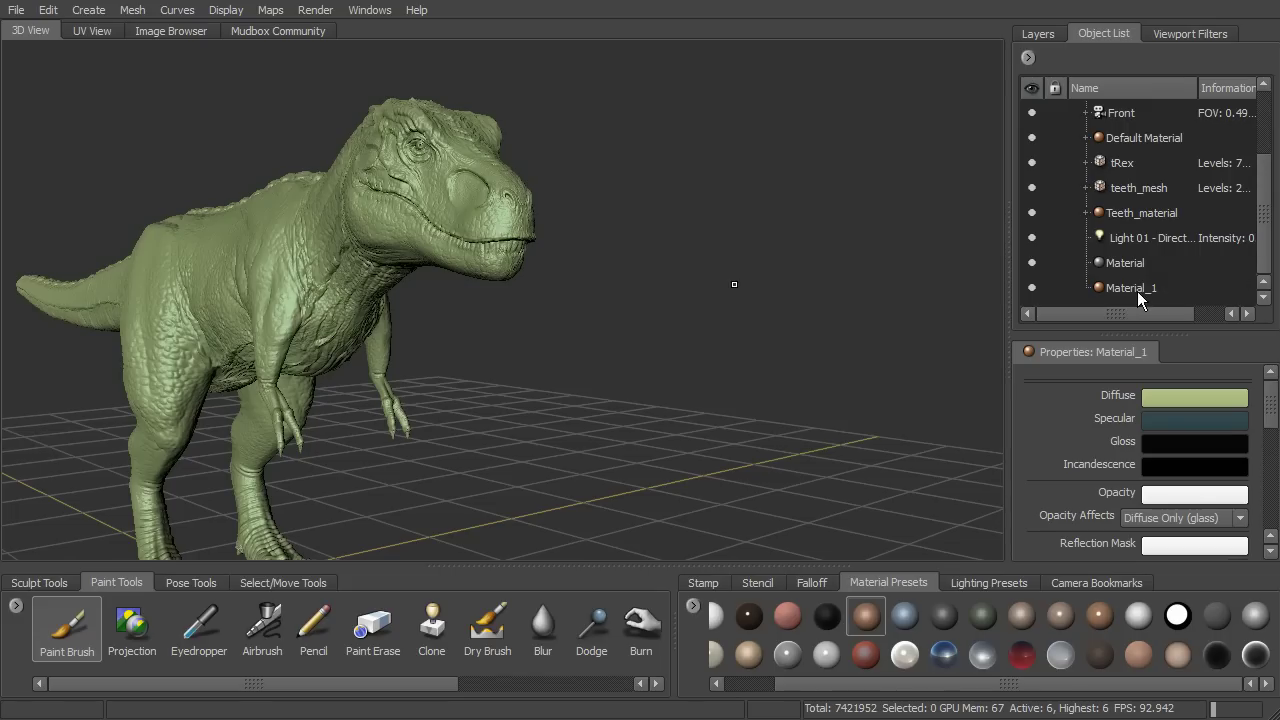
pyautogui.click(1058, 290)
pyautogui.rightClick(1137, 302)
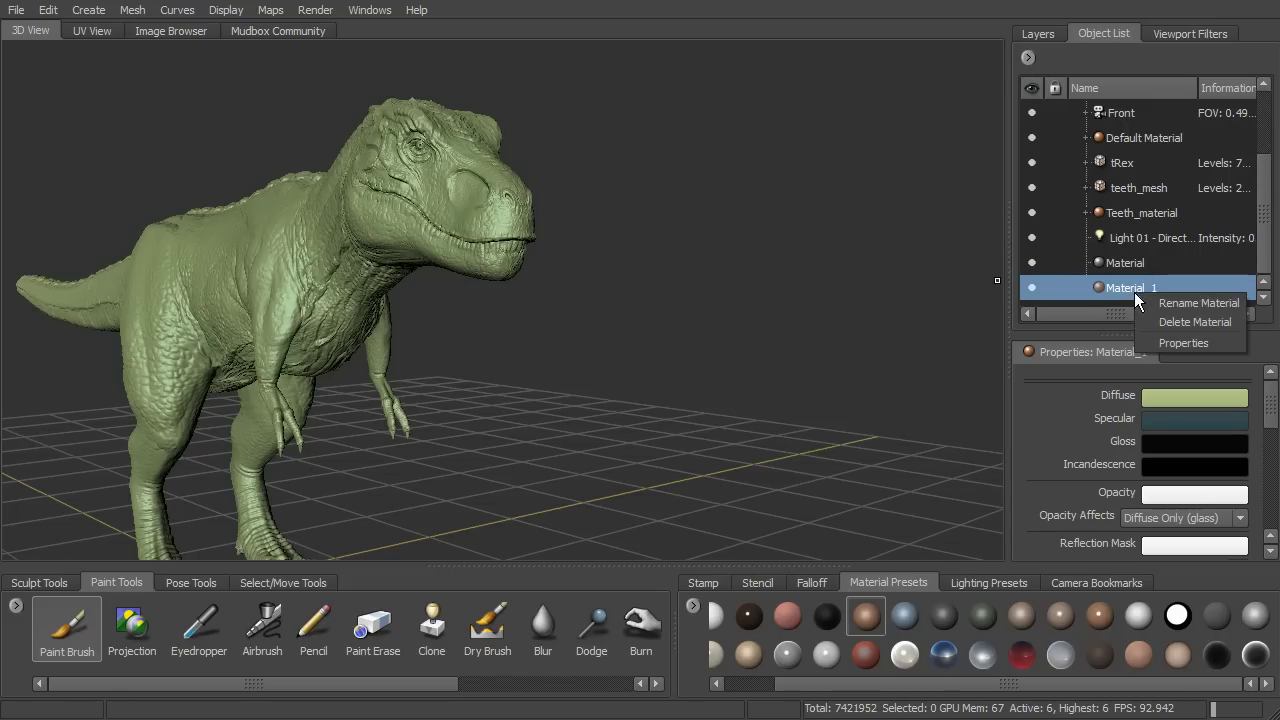
pyautogui.click(1157, 310)
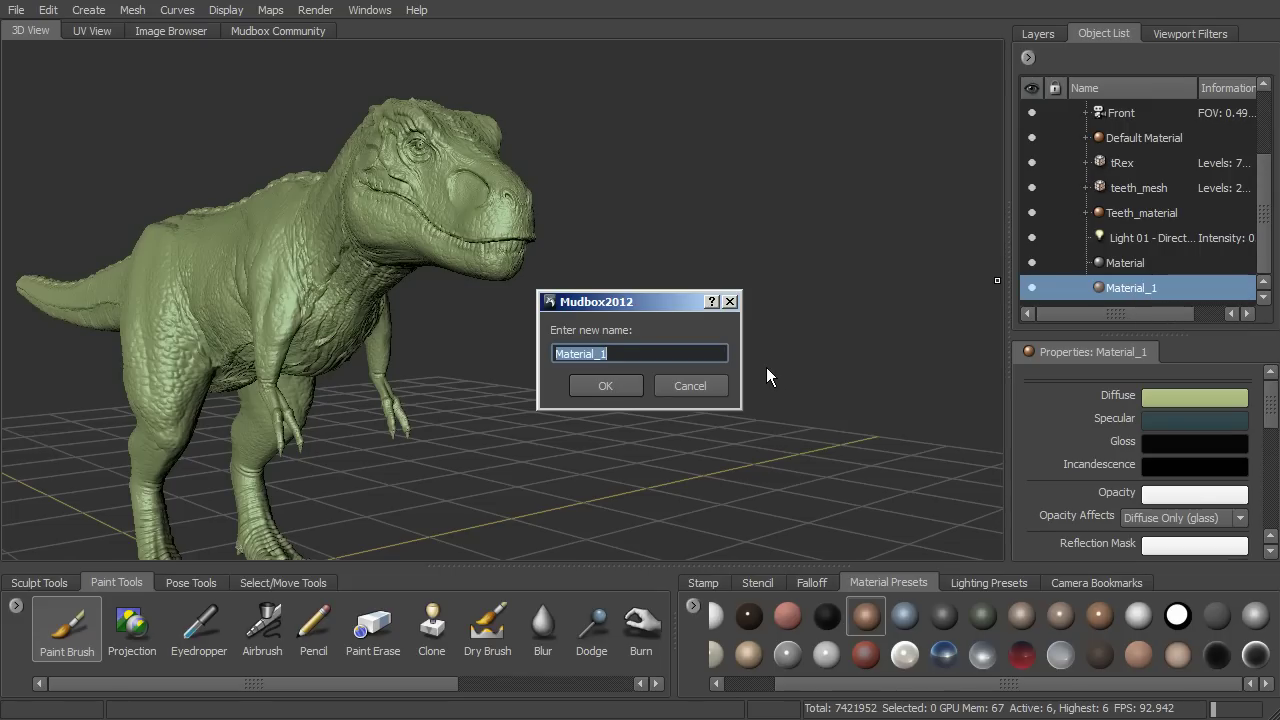
pyautogui.write('T-Rex_material')
pyautogui.press('Return')
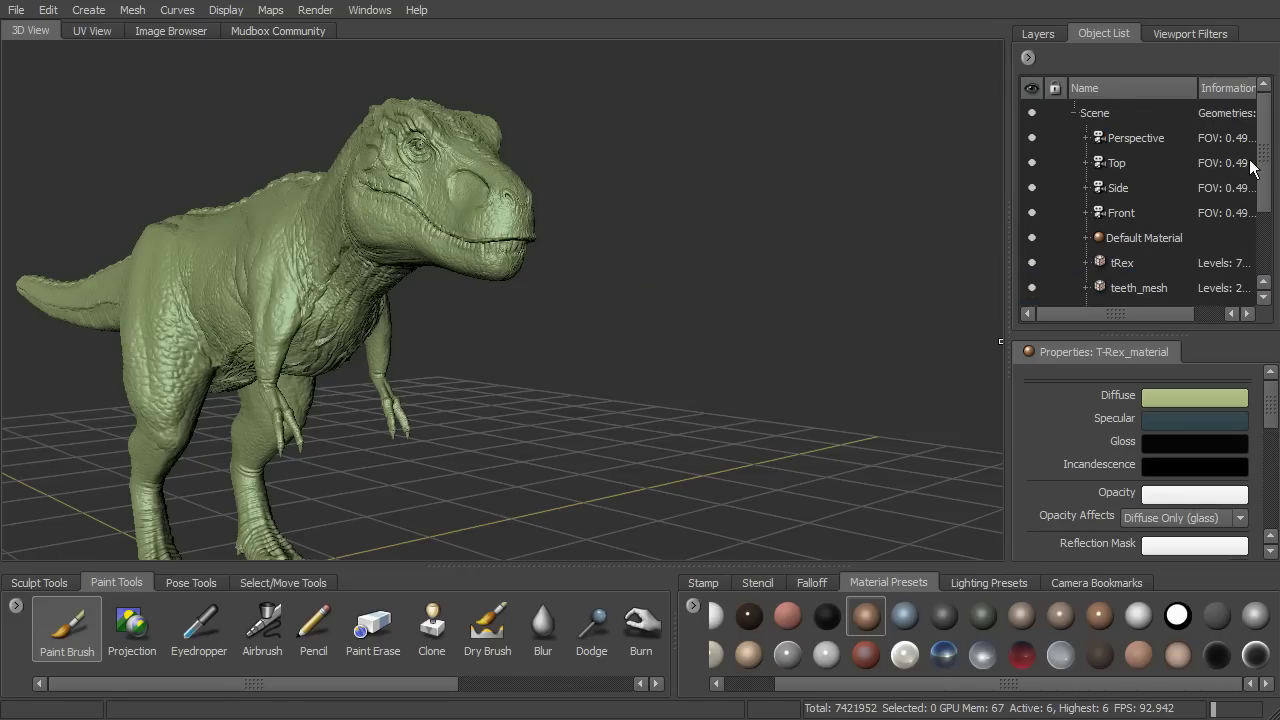
pyautogui.moveTo(1258, 163); pyautogui.dragTo(1257, 242)
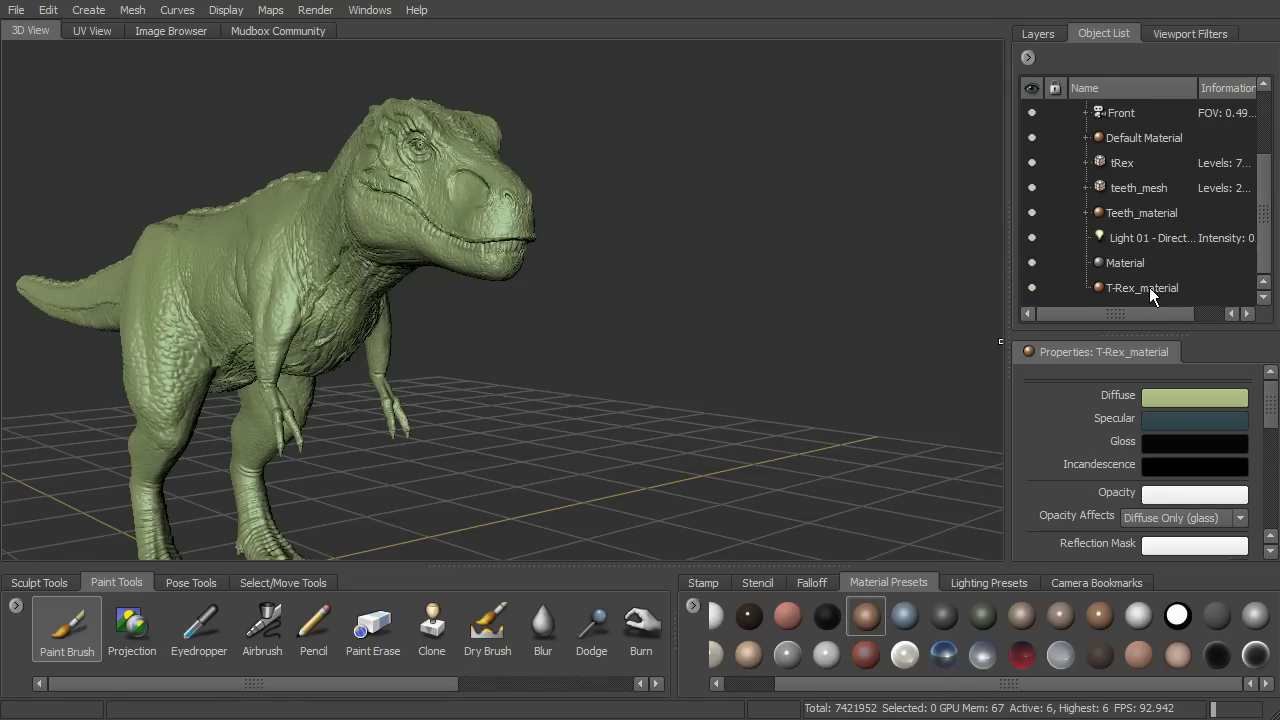
# Set T-Rex_material's specular color to a slightly lighter dark teal and its gloss color to a very dark grey.
pyautogui.keyDown('alt'); pyautogui.moveTo(530, 300); pyautogui.dragTo(632, 275); pyautogui.keyUp('alt')
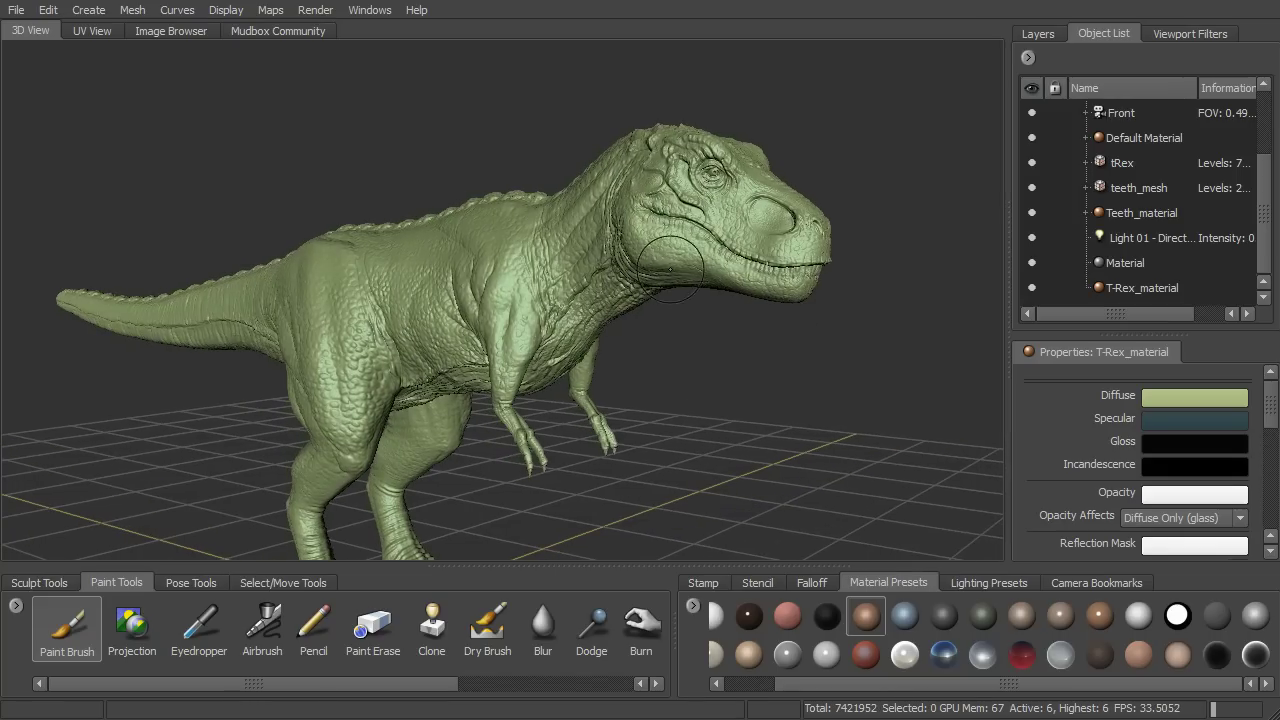
pyautogui.keyDown('alt'); pyautogui.moveTo(669, 310); pyautogui.dragTo(700, 245, button='middle'); pyautogui.keyUp('alt')
pyautogui.keyDown('alt'); pyautogui.moveTo(725, 242); pyautogui.dragTo(703, 250); pyautogui.keyUp('alt')
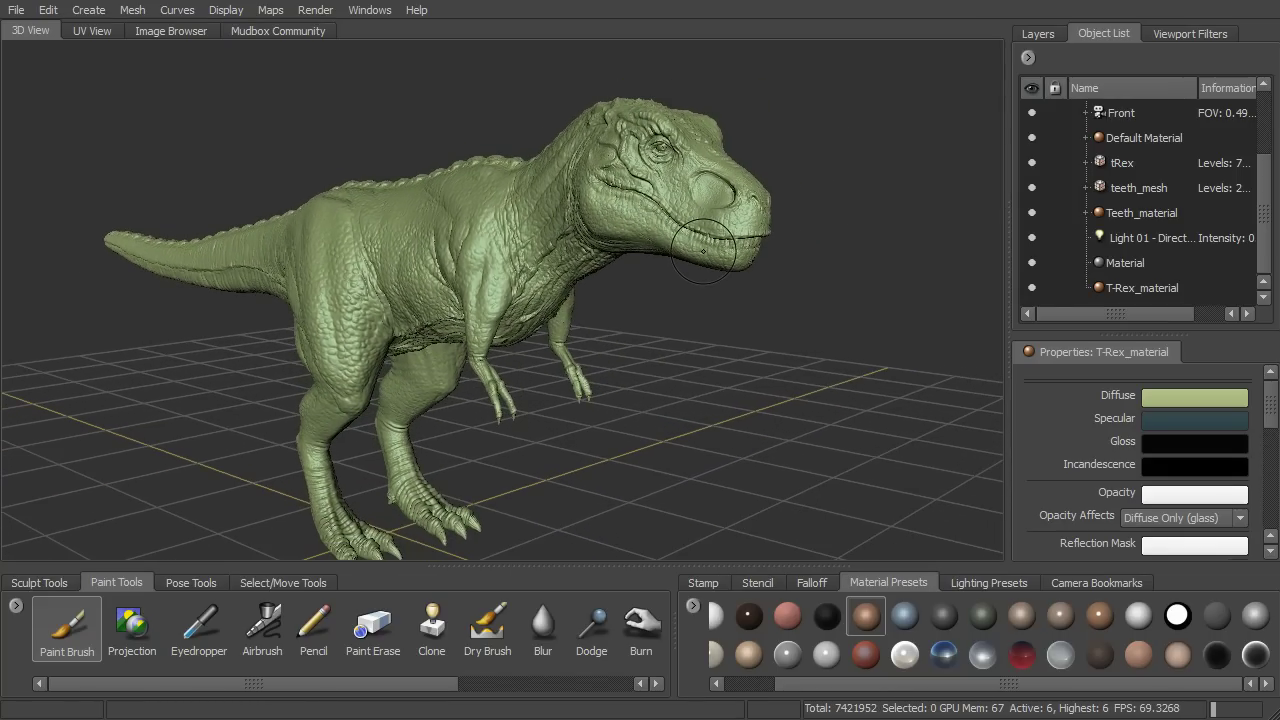
pyautogui.click(1223, 428)
pyautogui.moveTo(512, 134); pyautogui.dragTo(1030, 179)
pyautogui.moveTo(939, 392)
pyautogui.mouseDown()
pyautogui.moveTo(953, 387)
pyautogui.moveTo(951, 432)
pyautogui.moveTo(946, 397)
pyautogui.moveTo(925, 408)
pyautogui.mouseUp()
pyautogui.click(968, 587)
pyautogui.click(1168, 443)
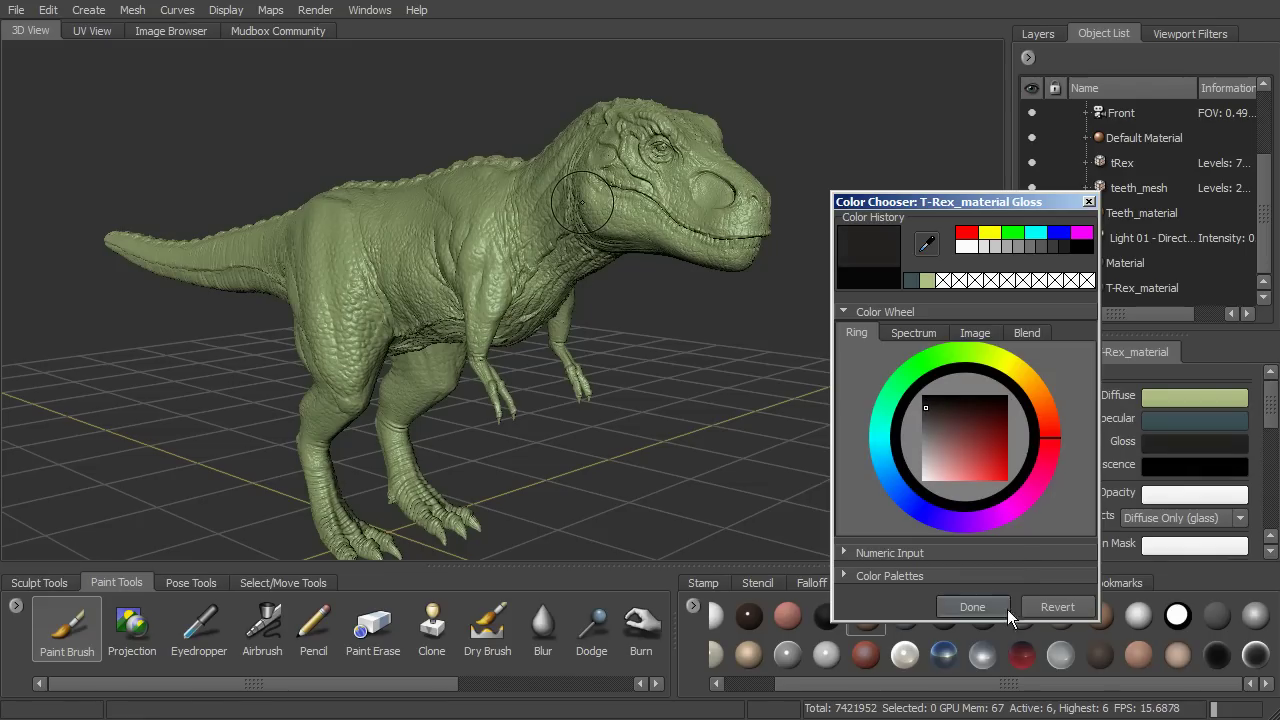
pyautogui.click(972, 607)
pyautogui.moveTo(823, 392)
pyautogui.keyDown('alt'); pyautogui.mouseDown()
pyautogui.moveTo(363, 340)
pyautogui.moveTo(553, 264)
pyautogui.mouseUp(); pyautogui.keyUp('alt')
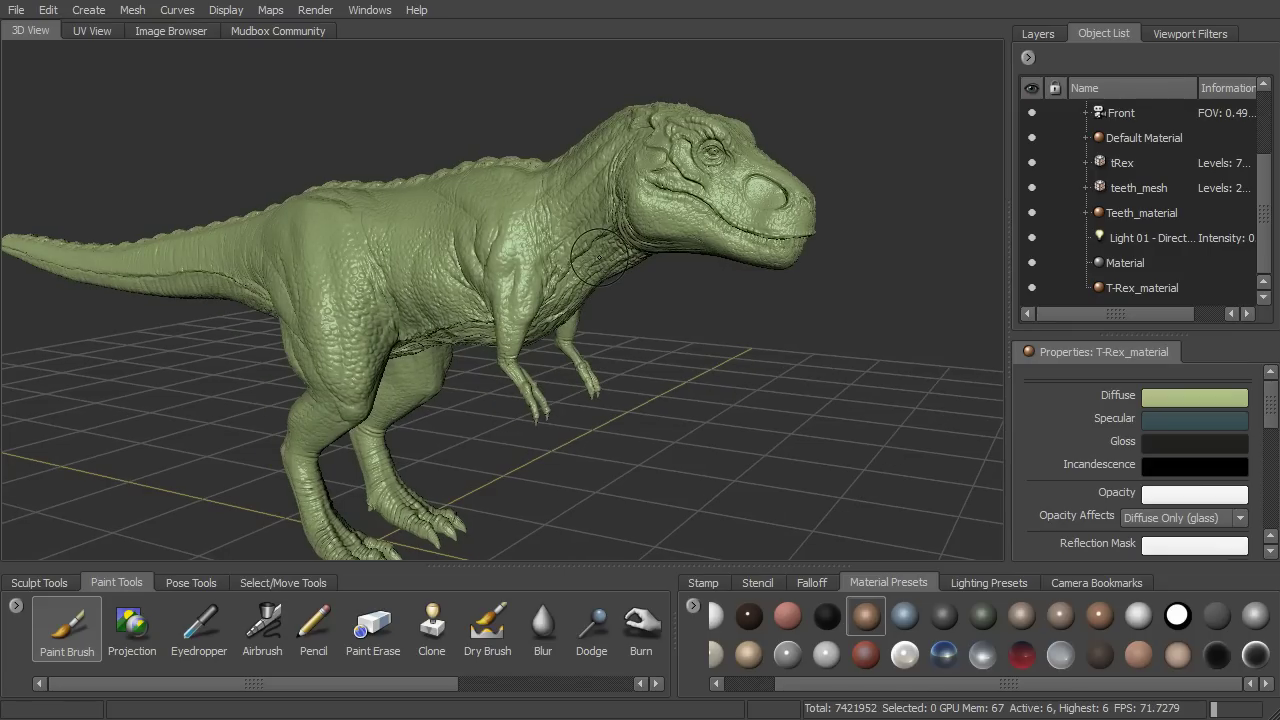
pyautogui.keyDown('alt'); pyautogui.moveTo(794, 284); pyautogui.dragTo(822, 206); pyautogui.keyUp('alt')
# Show the paint layers, select the Paint Brush and try it on the T-Rex body, cancelling the paint layer creation.
pyautogui.click(1040, 35)
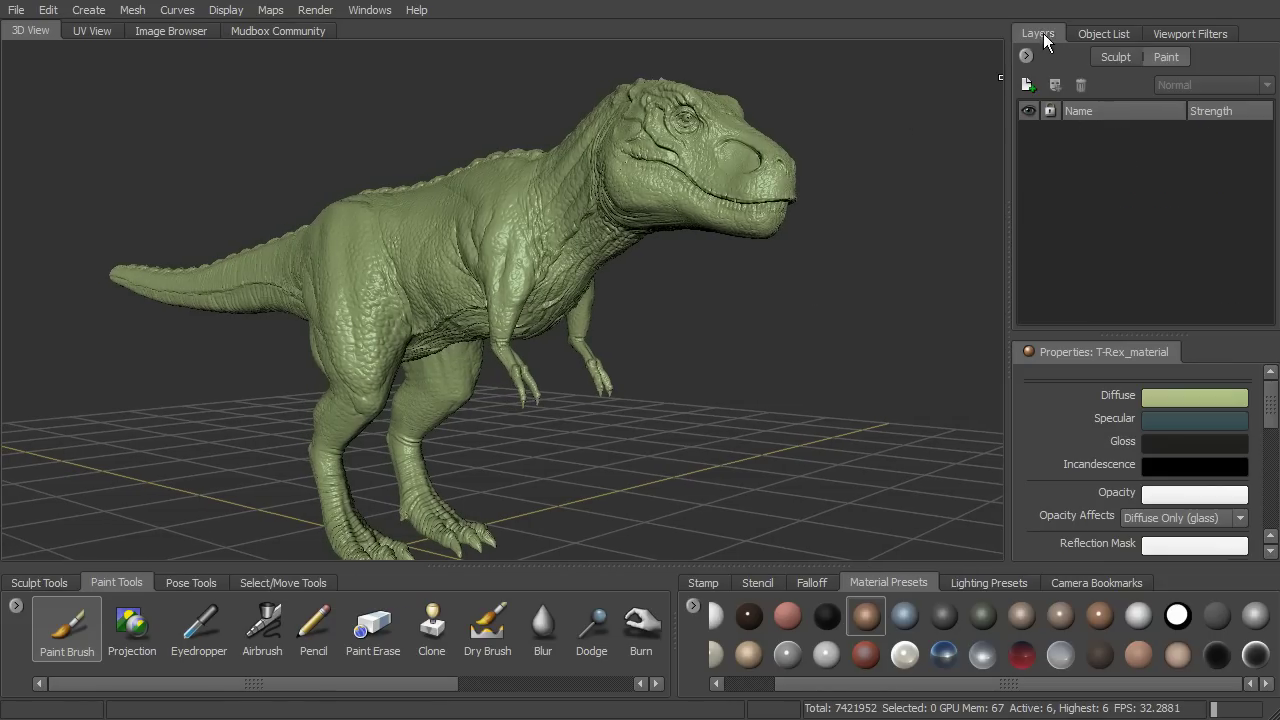
pyautogui.keyDown('alt'); pyautogui.moveTo(712, 294); pyautogui.dragTo(745, 302); pyautogui.keyUp('alt')
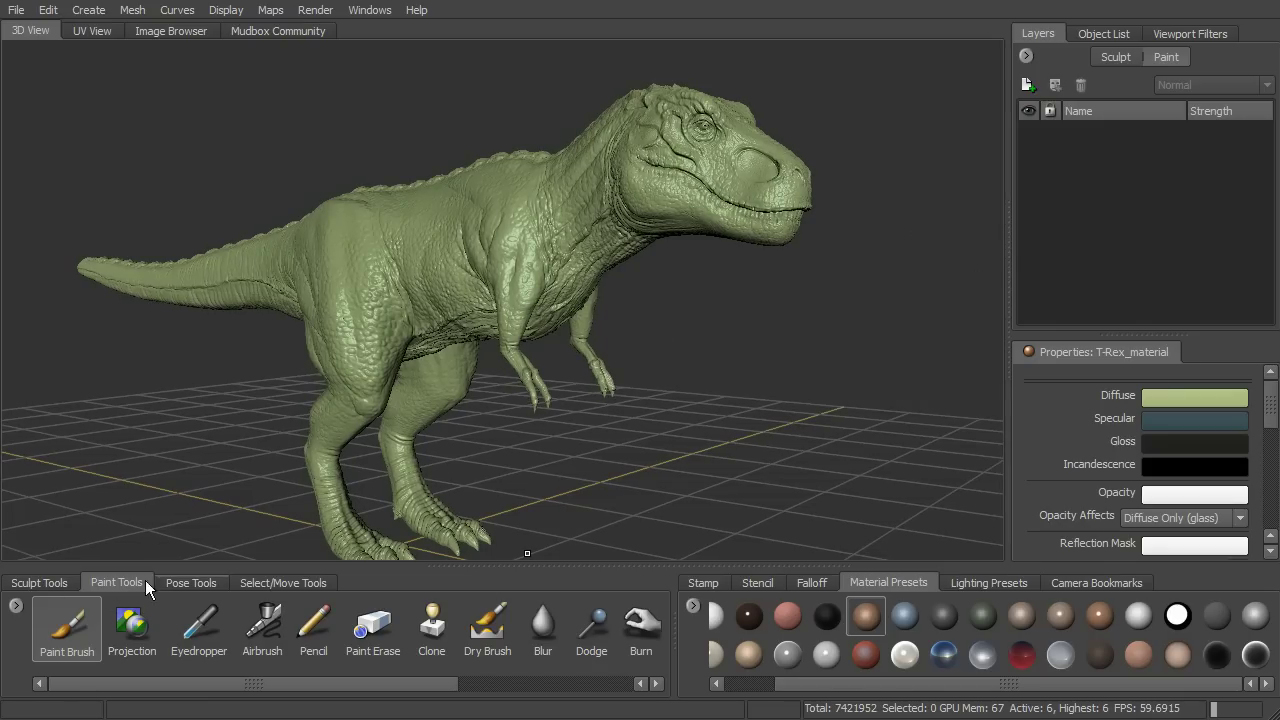
pyautogui.click(64, 636)
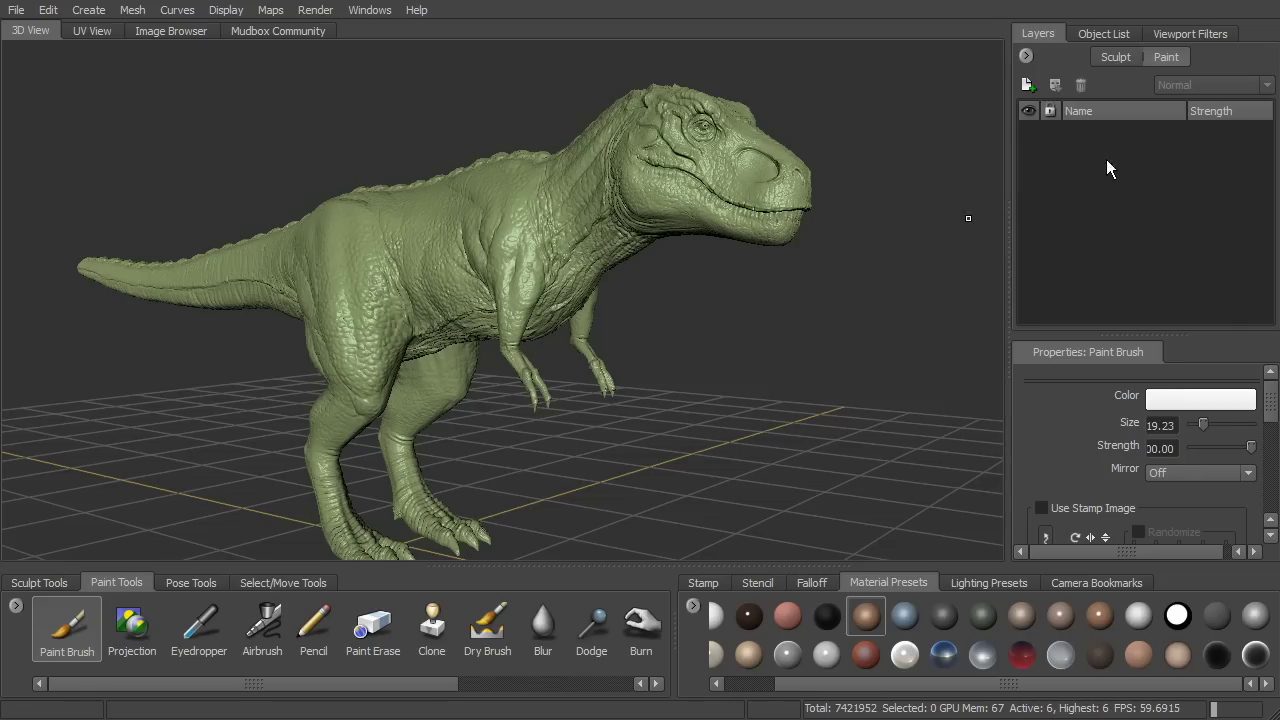
pyautogui.click(547, 270)
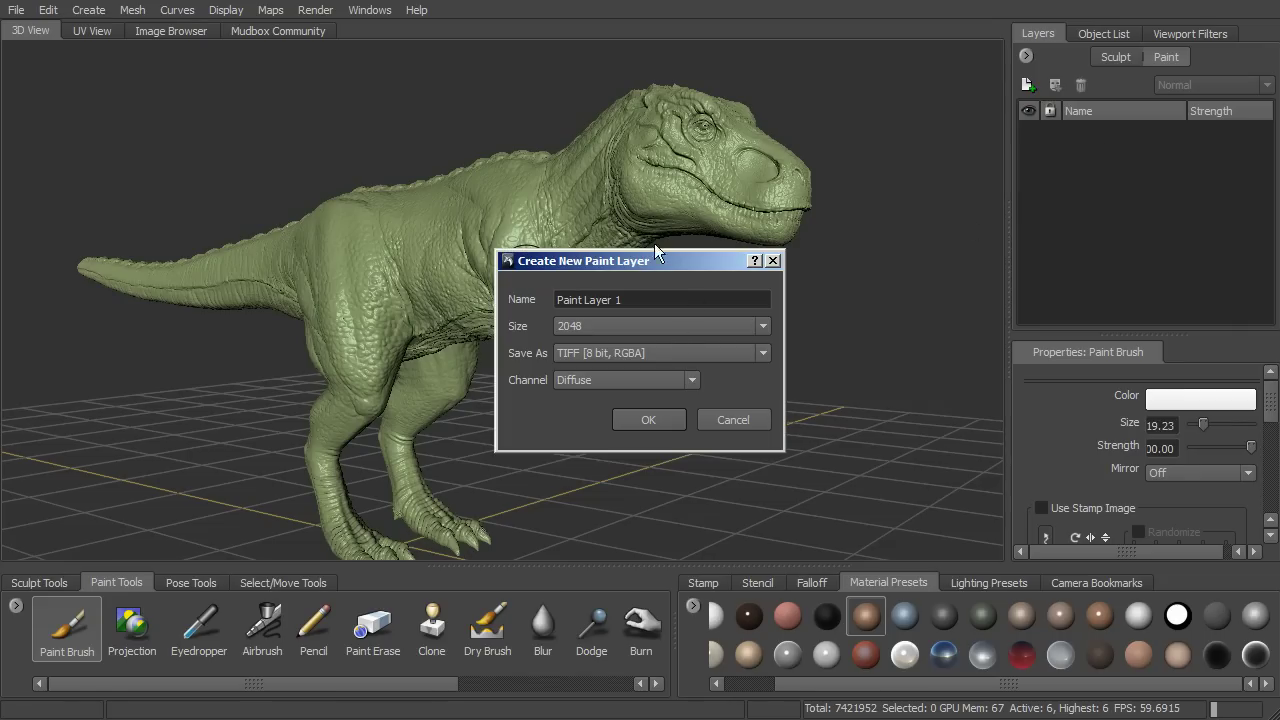
pyautogui.click(745, 421)
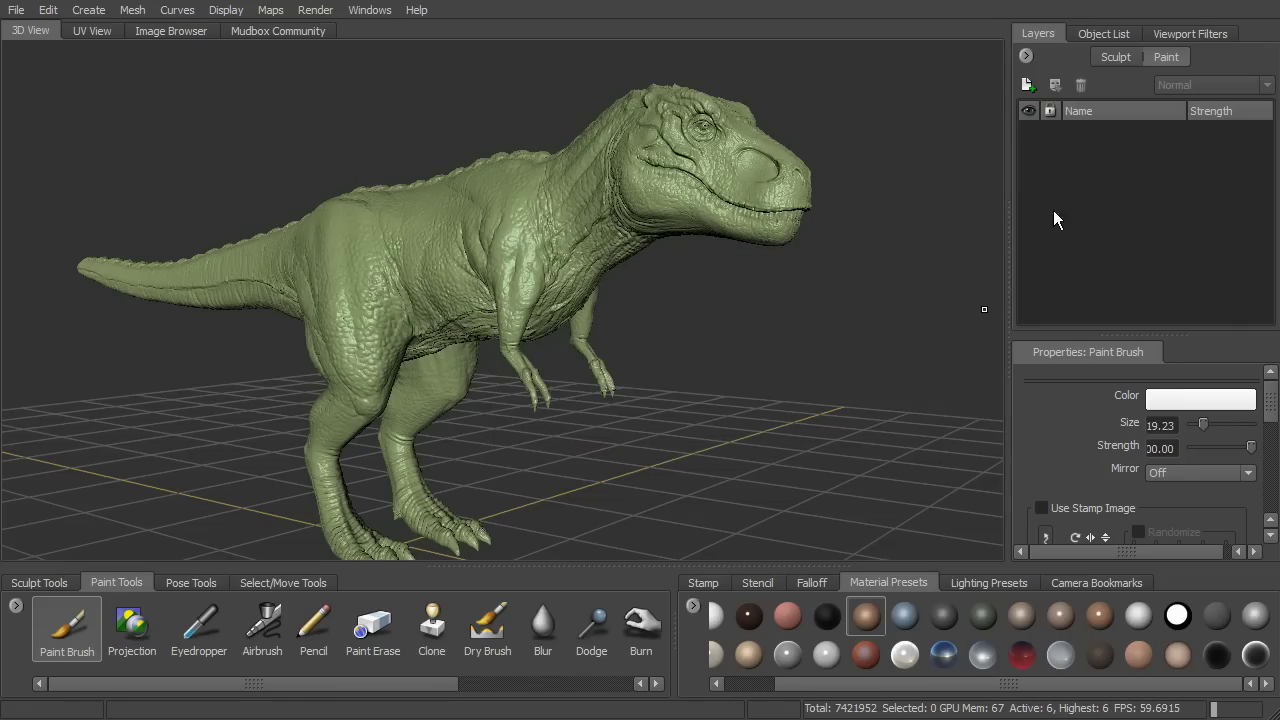
# Create a paint layer named t-rex_basecolor with size 2048, TIFF [8 bit, RGBA] format and the Diffuse channel.
pyautogui.click(1028, 86)
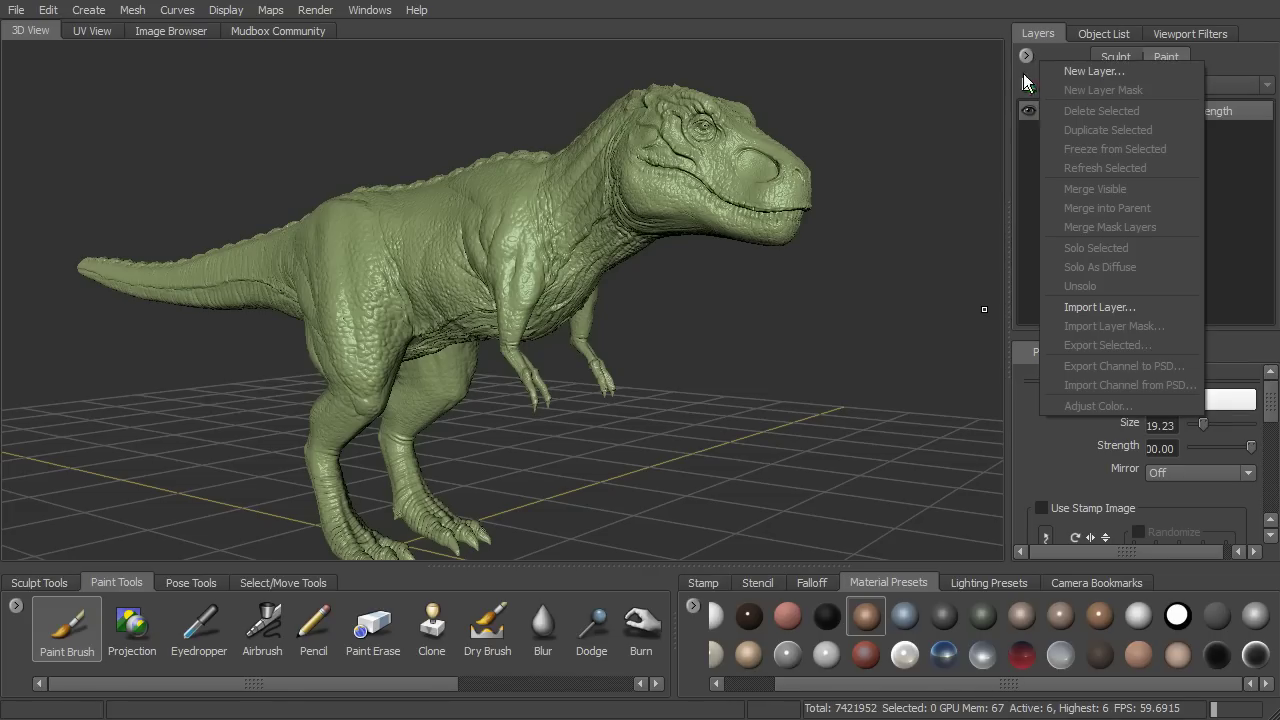
pyautogui.click(1051, 54)
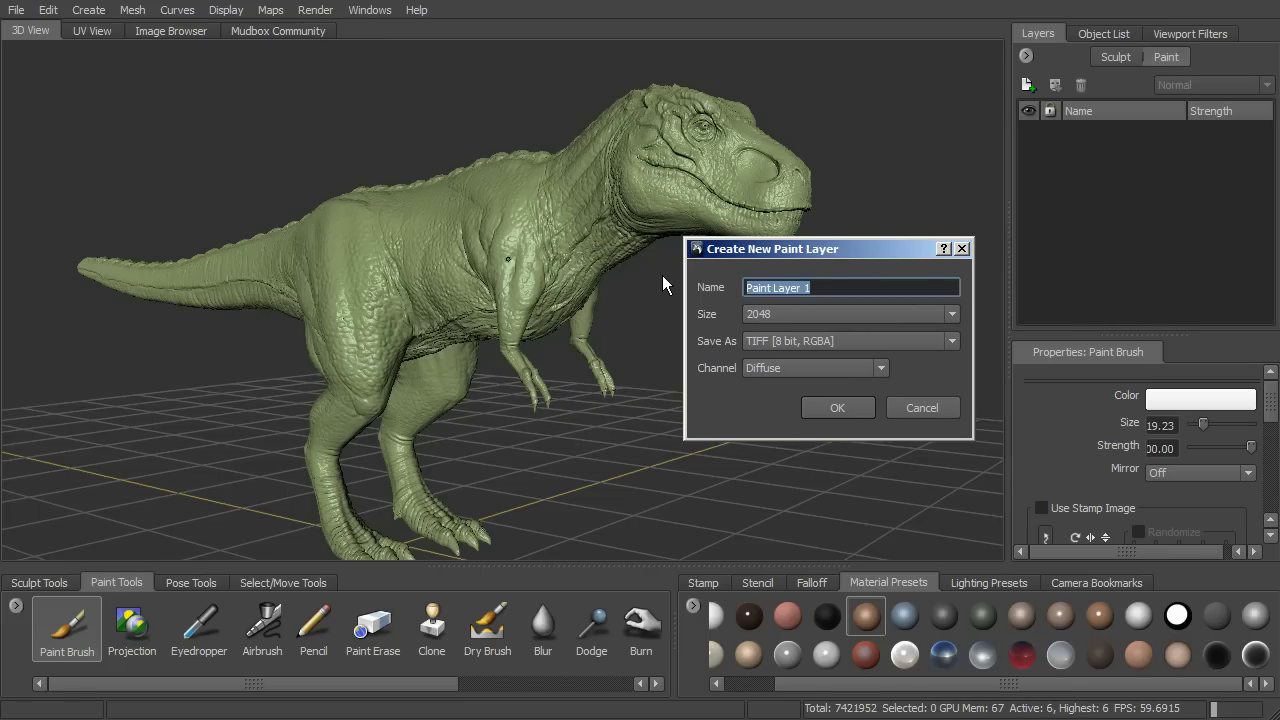
pyautogui.write('t-rex_basecolor')
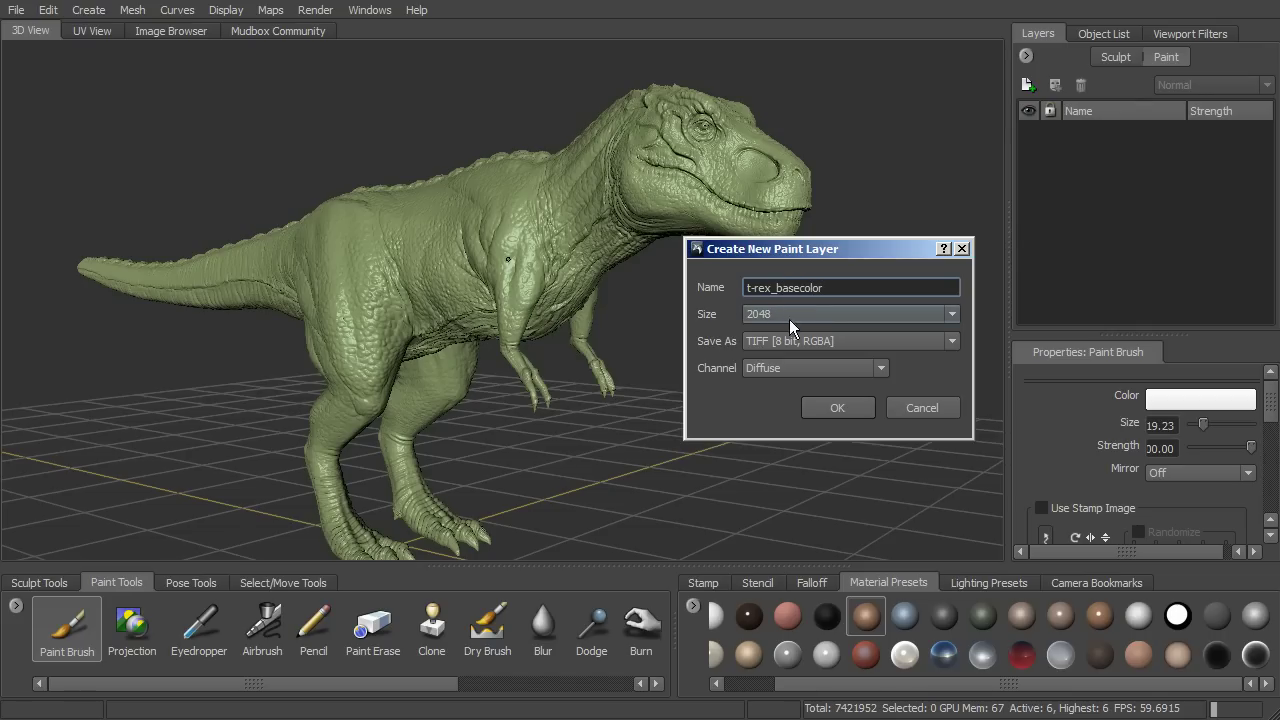
pyautogui.moveTo(842, 250); pyautogui.dragTo(877, 206)
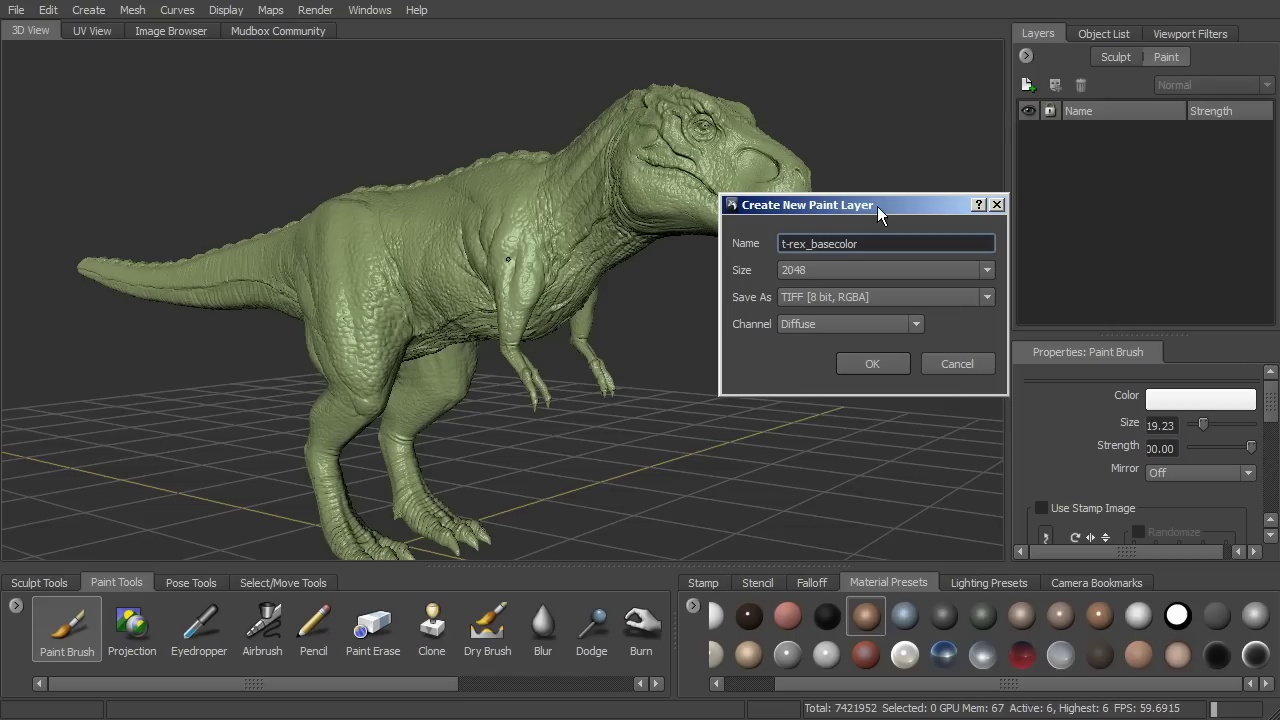
pyautogui.click(915, 325)
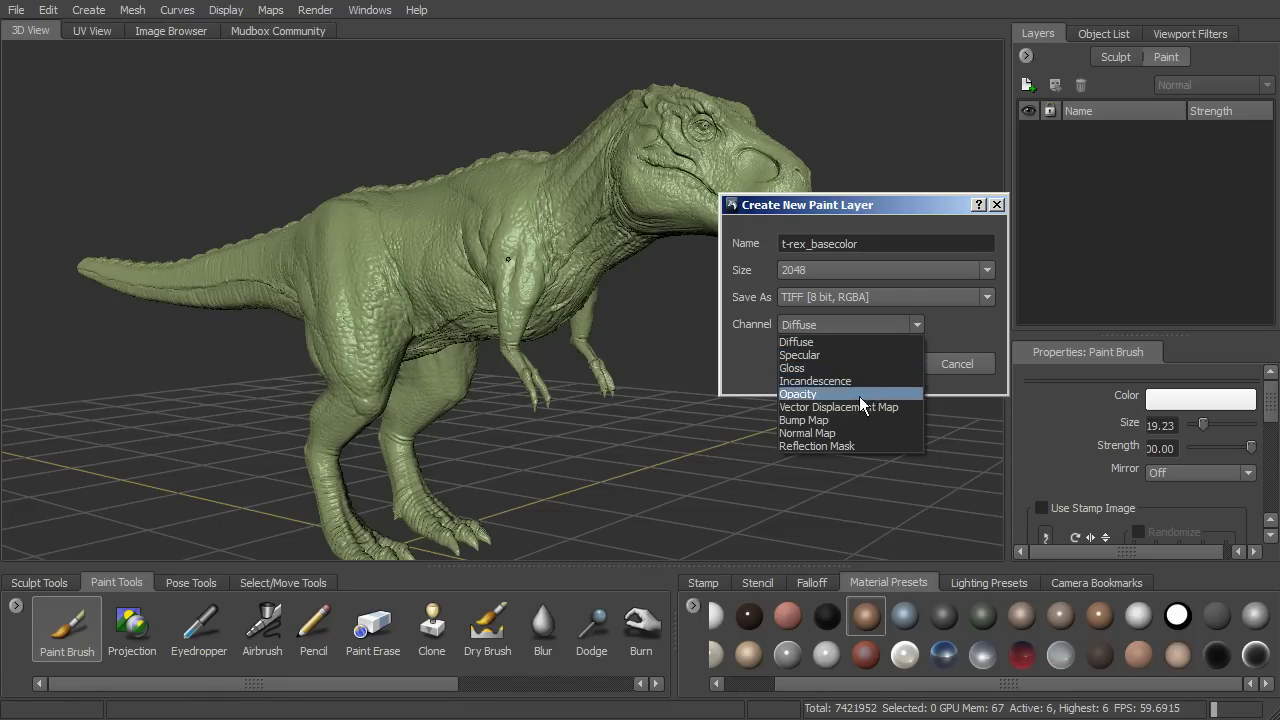
pyautogui.click(831, 344)
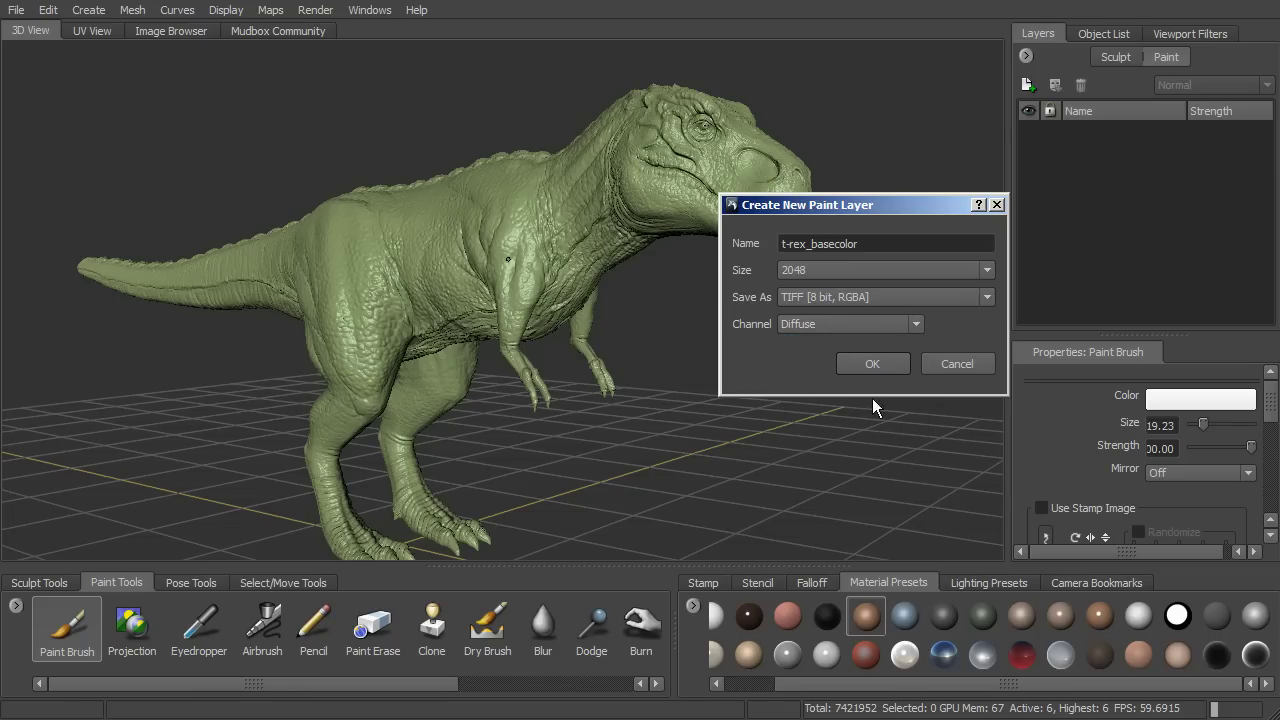
pyautogui.click(868, 364)
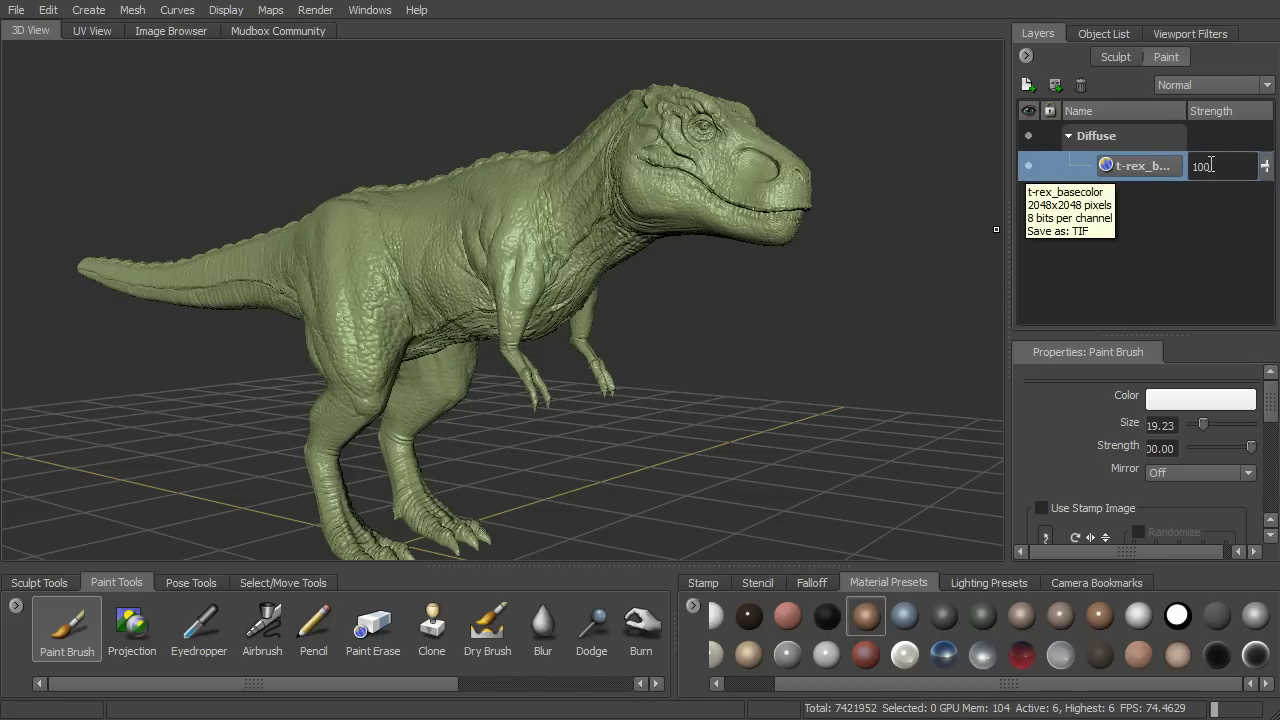
# Examine the blend modes available for the t-rex_basecolor layer, keeping Normal, and inspect the T-Rex.
pyautogui.click(1163, 86)
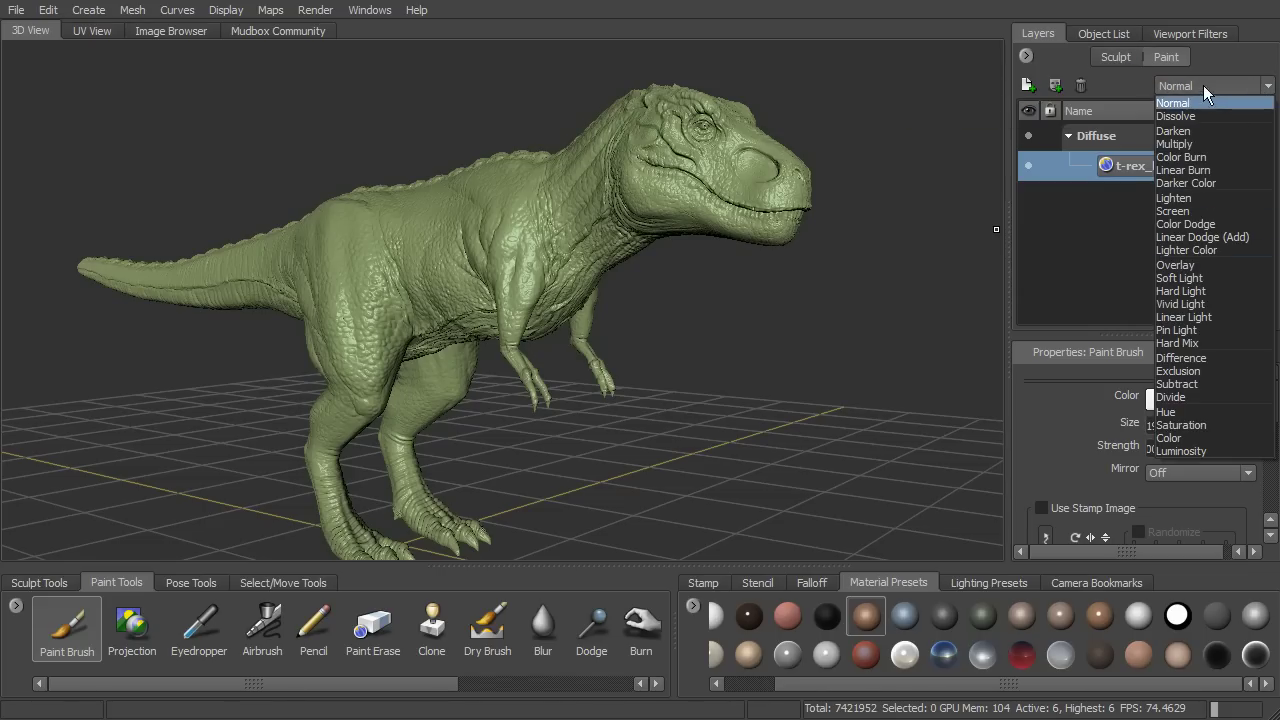
pyautogui.click(1180, 104)
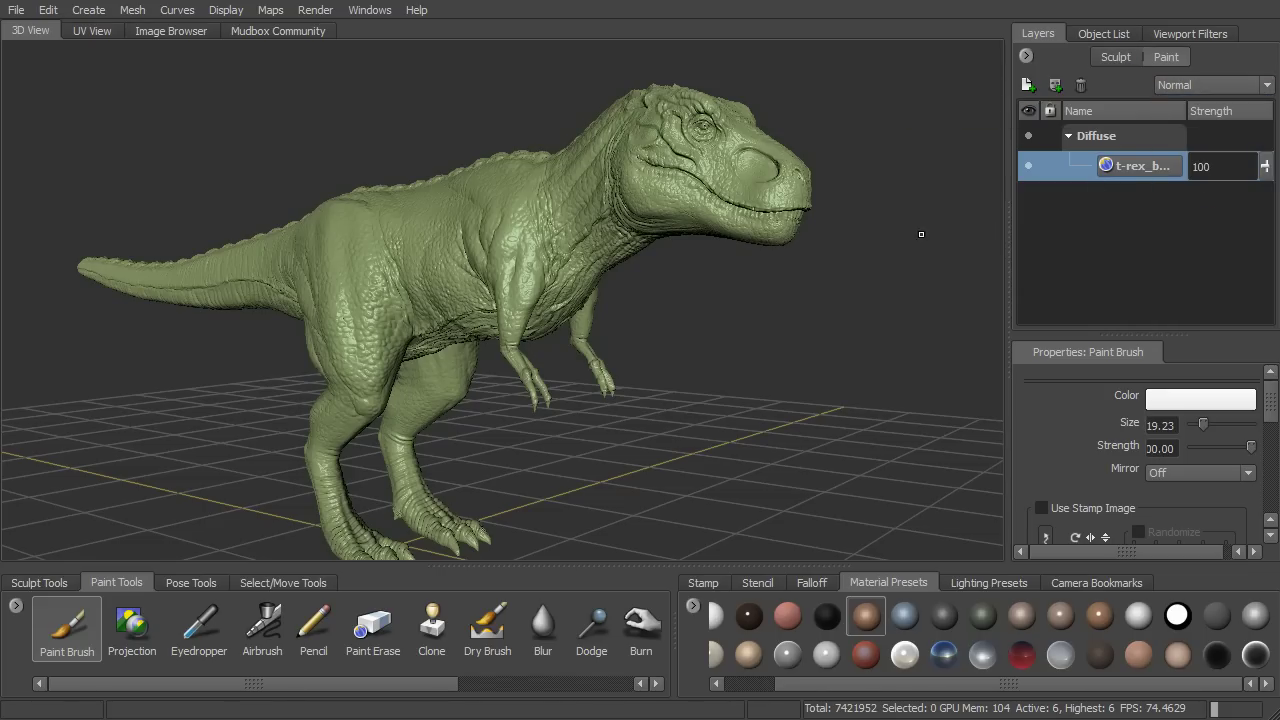
pyautogui.moveTo(910, 225)
pyautogui.keyDown('alt'); pyautogui.mouseDown(button='right')
pyautogui.moveTo(892, 220)
pyautogui.moveTo(909, 214)
pyautogui.moveTo(888, 219)
pyautogui.mouseUp(button='right'); pyautogui.keyUp('alt')
pyautogui.keyDown('alt'); pyautogui.moveTo(888, 219); pyautogui.dragTo(992, 214); pyautogui.keyUp('alt')
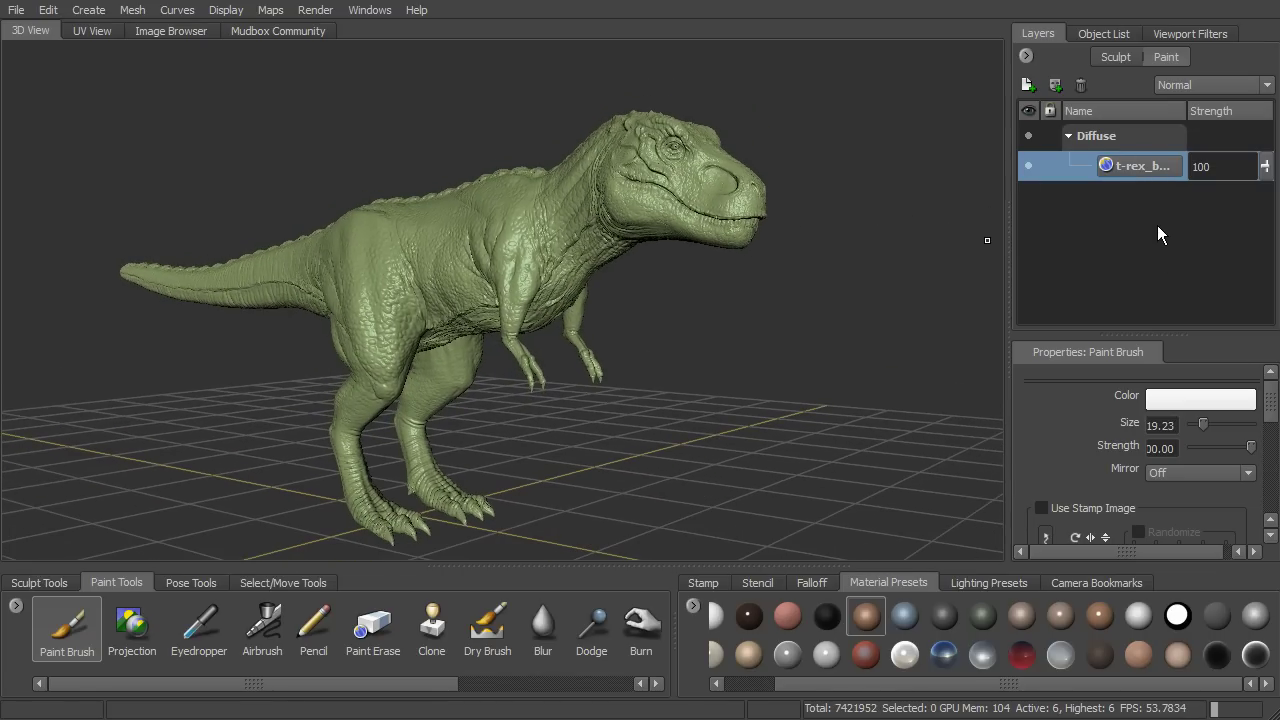
pyautogui.moveTo(896, 184)
pyautogui.keyDown('alt'); pyautogui.mouseDown()
pyautogui.moveTo(864, 176)
pyautogui.moveTo(998, 216)
pyautogui.mouseUp(); pyautogui.keyUp('alt')
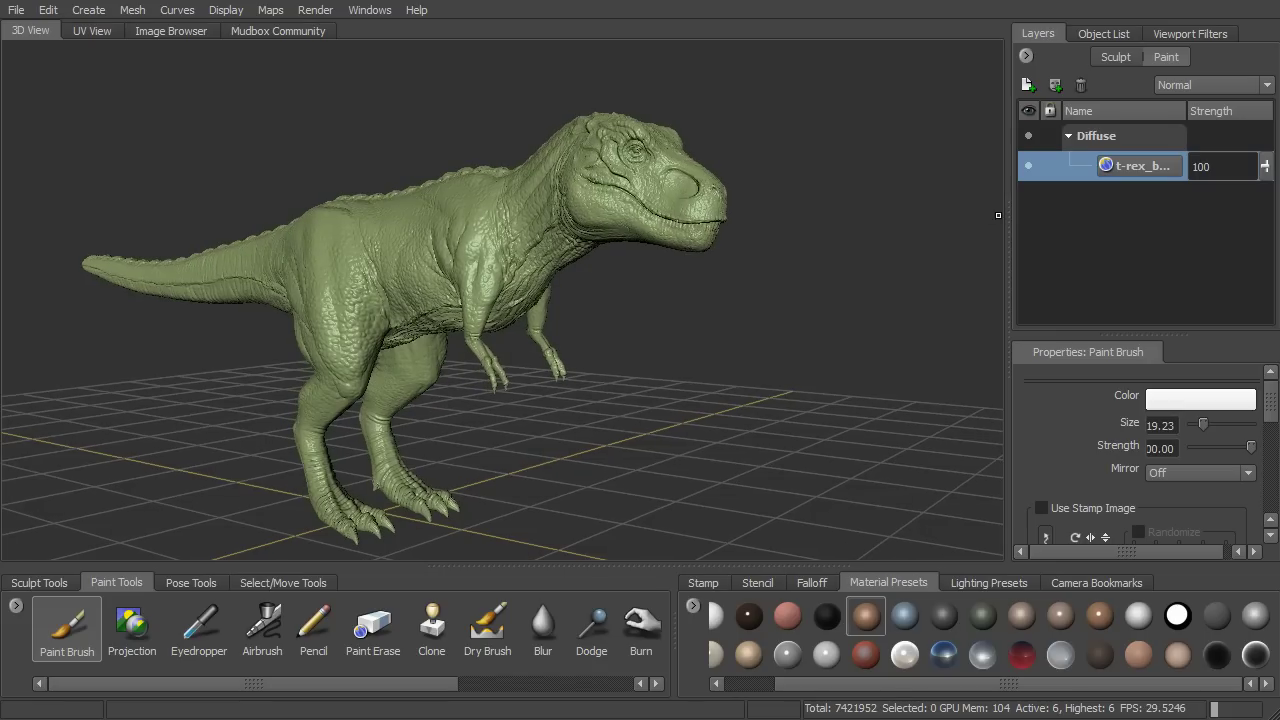
# Examine the T-Rex's UV layout, then return to the 3D model and look over the mesh commands for UVs.
pyautogui.click(95, 33)
pyautogui.keyDown('alt'); pyautogui.moveTo(633, 258); pyautogui.dragTo(770, 267, button='right'); pyautogui.keyUp('alt')
pyautogui.moveTo(735, 257)
pyautogui.keyDown('alt'); pyautogui.mouseDown(button='middle')
pyautogui.moveTo(729, 297)
pyautogui.moveTo(722, 278)
pyautogui.moveTo(738, 267)
pyautogui.mouseUp(button='middle'); pyautogui.keyUp('alt')
pyautogui.keyDown('alt'); pyautogui.moveTo(738, 267); pyautogui.dragTo(755, 271, button='right'); pyautogui.keyUp('alt')
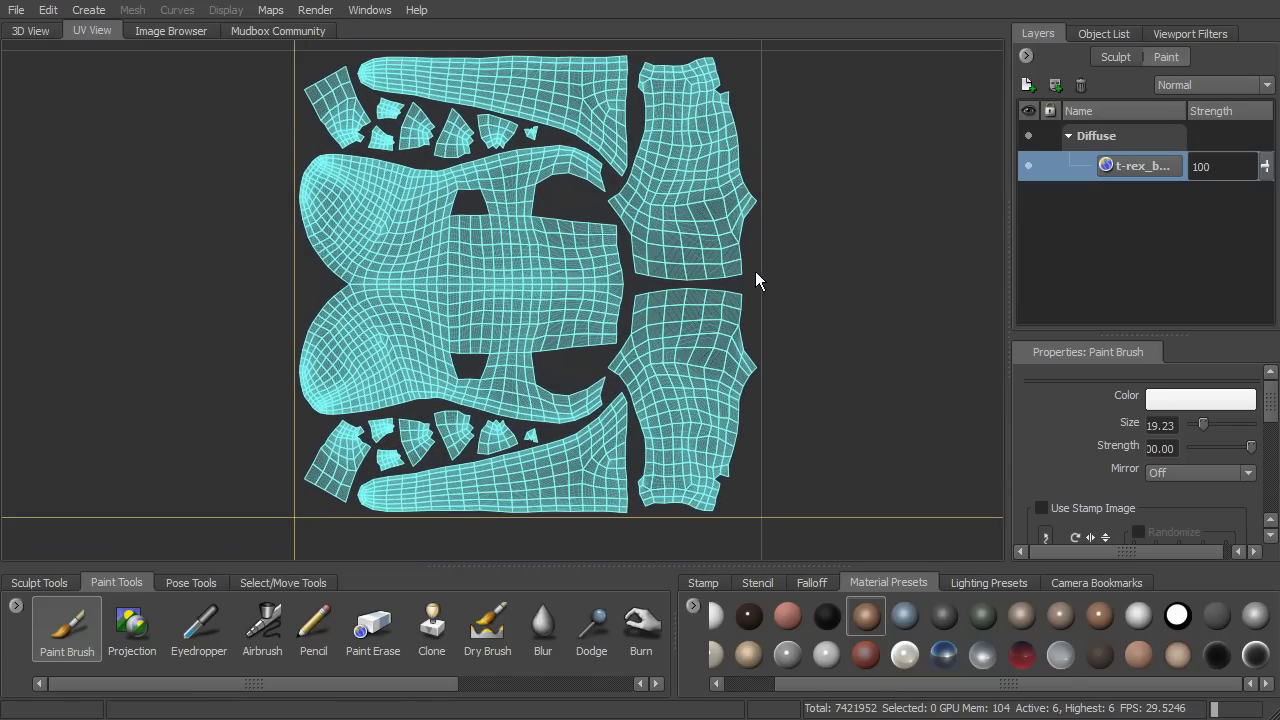
pyautogui.click(88, 10)
pyautogui.click(36, 31)
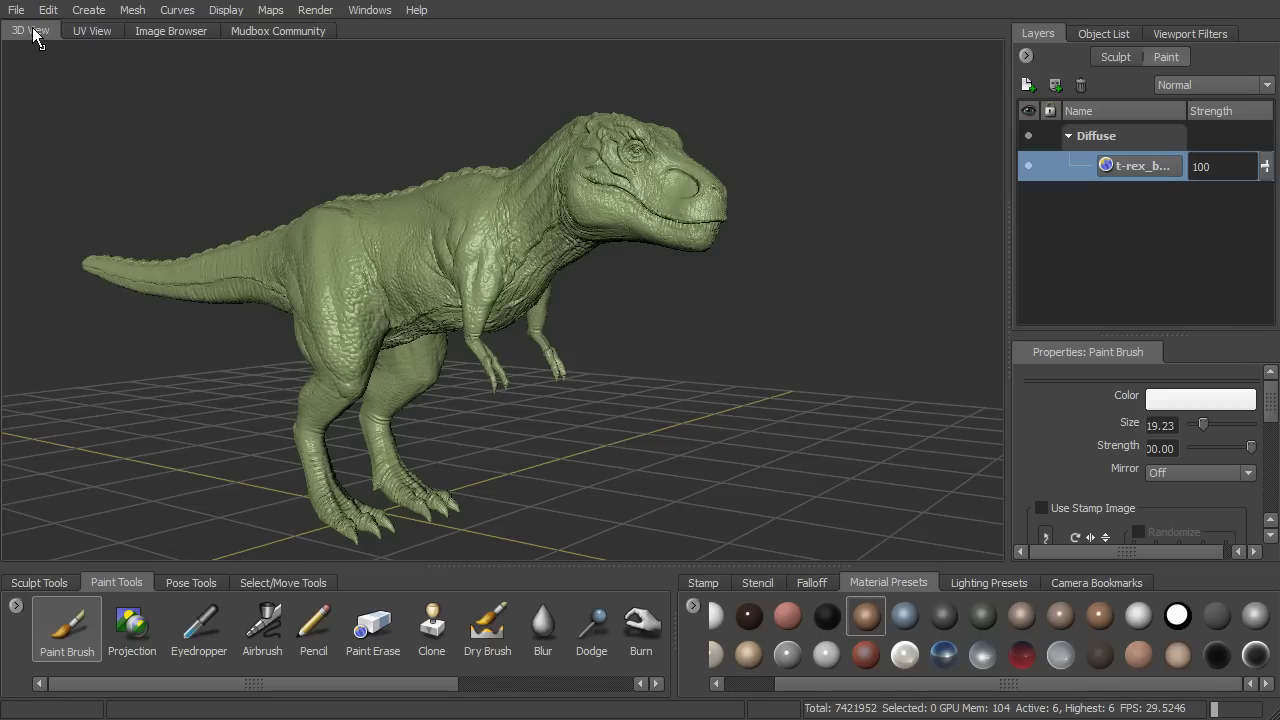
pyautogui.click(130, 10)
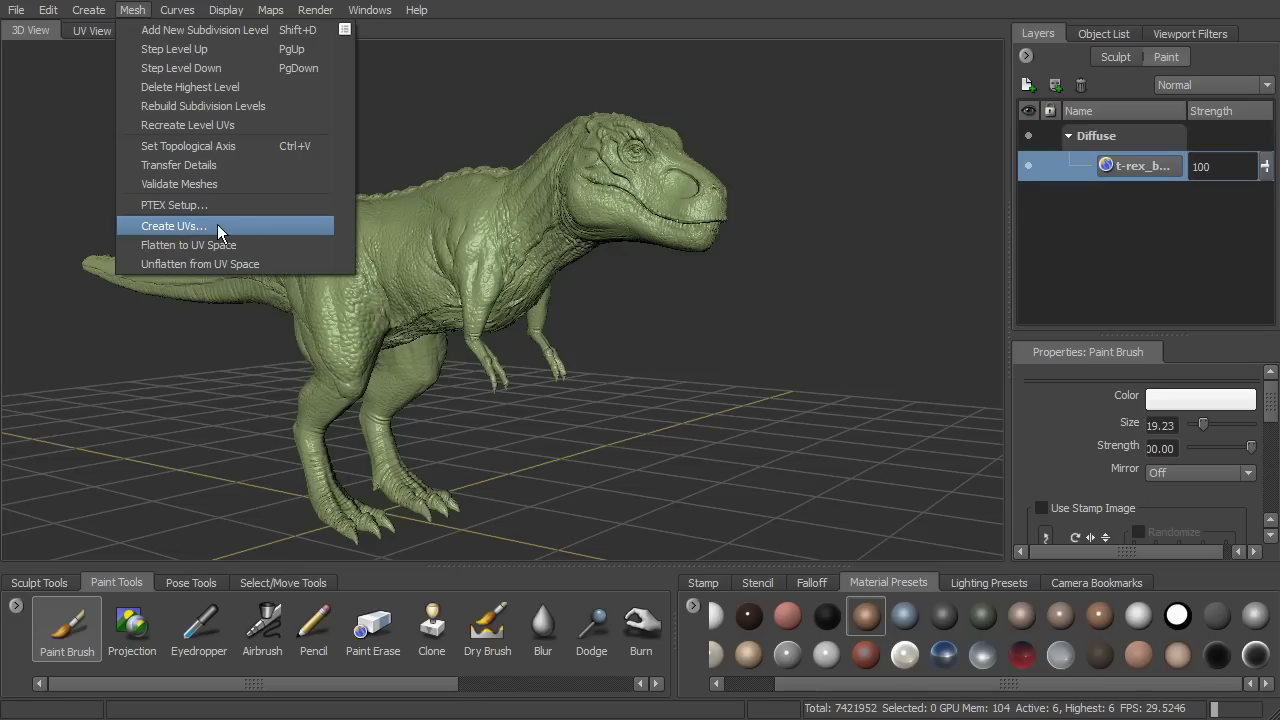
pyautogui.click(609, 328)
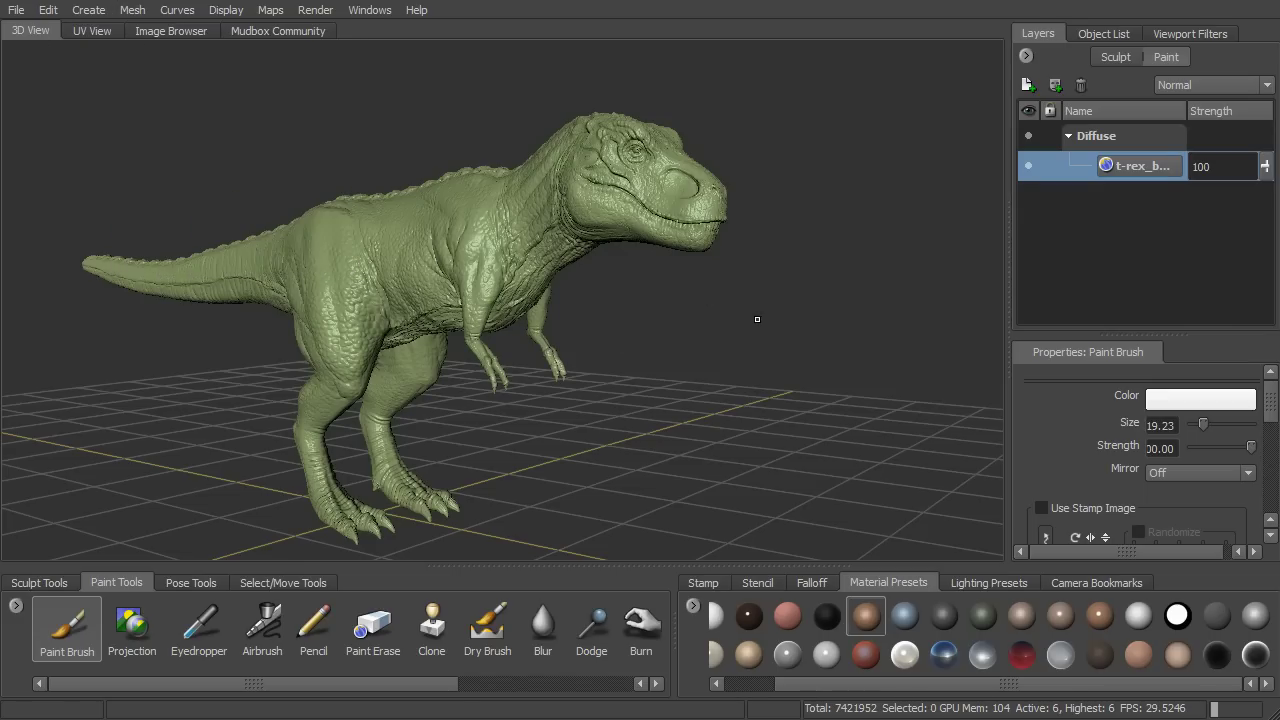
# Paint broad white strokes over the T-Rex's flank, arm, thigh and tail on the t-rex_basecolor layer.
pyautogui.keyDown('alt'); pyautogui.moveTo(727, 288); pyautogui.dragTo(770, 276); pyautogui.keyUp('alt')
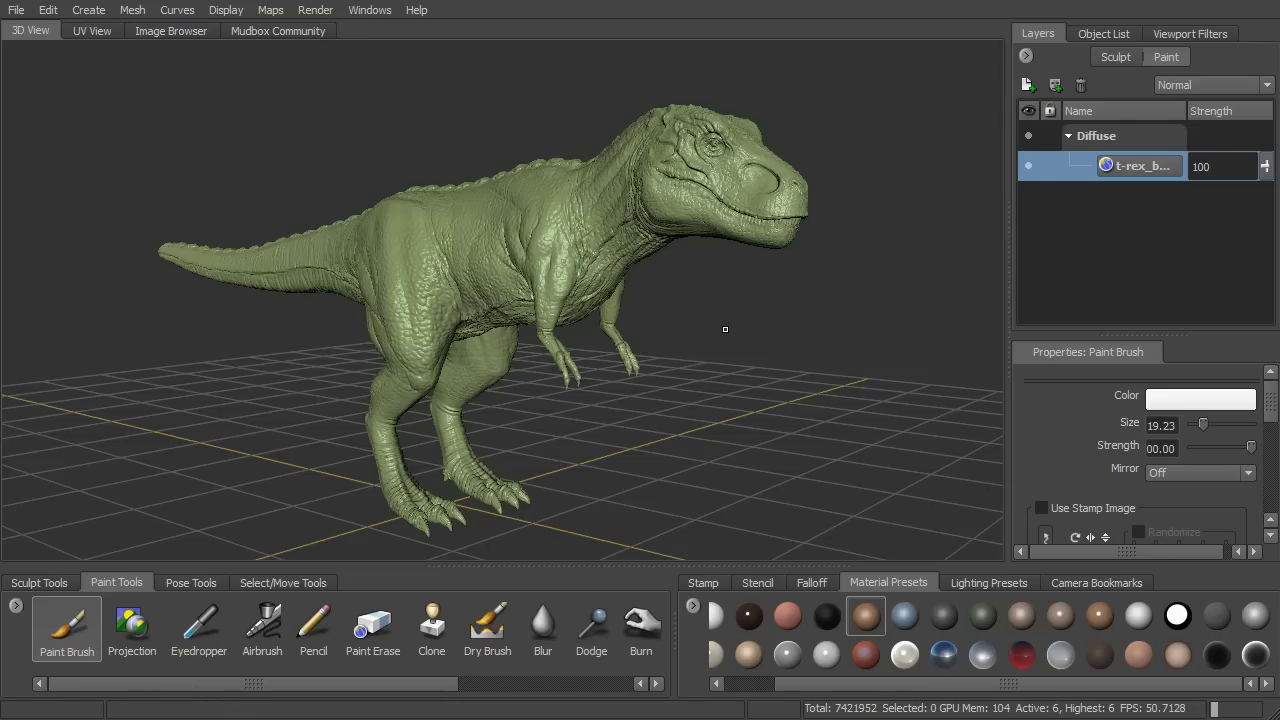
pyautogui.keyDown('alt'); pyautogui.moveTo(706, 358); pyautogui.dragTo(842, 352); pyautogui.keyUp('alt')
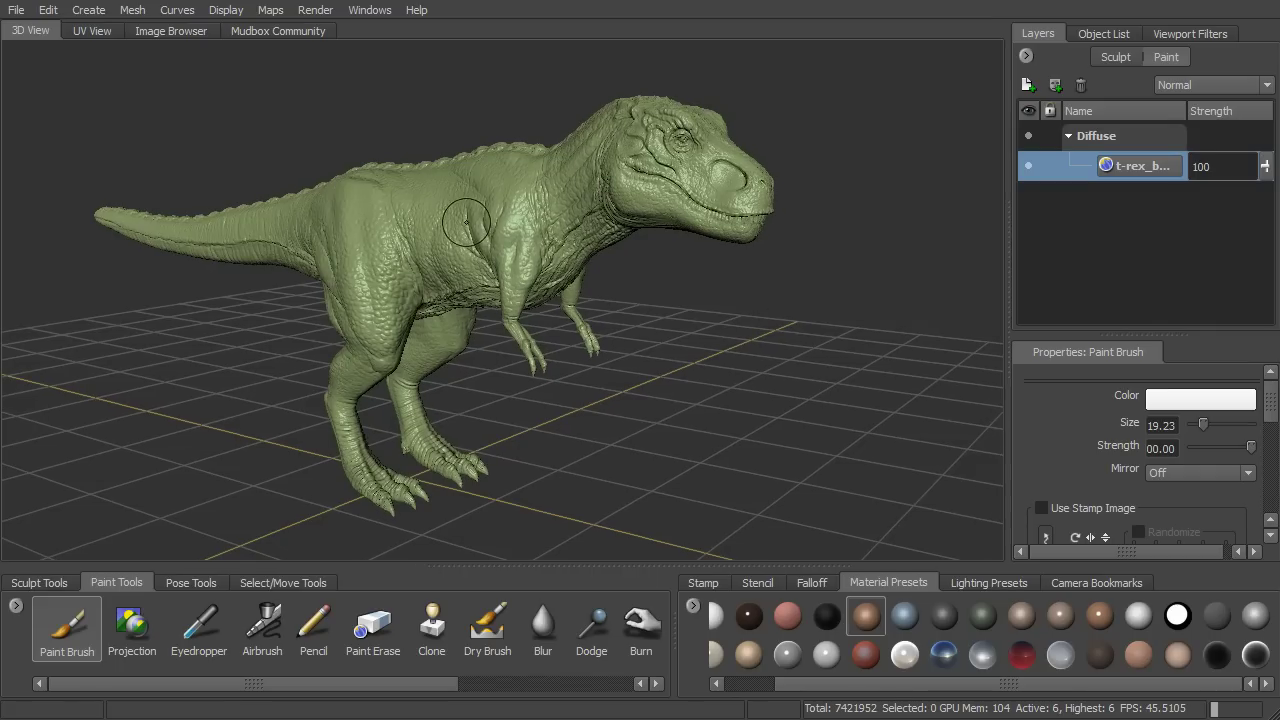
pyautogui.moveTo(466, 226); pyautogui.dragTo(517, 257)
pyautogui.keyDown('alt'); pyautogui.moveTo(566, 236); pyautogui.dragTo(591, 291, button='middle'); pyautogui.keyUp('alt')
pyautogui.keyDown('alt'); pyautogui.moveTo(591, 291); pyautogui.dragTo(568, 256, button='right'); pyautogui.keyUp('alt')
pyautogui.moveTo(566, 256)
pyautogui.mouseDown()
pyautogui.moveTo(510, 216)
pyautogui.moveTo(592, 245)
pyautogui.moveTo(605, 320)
pyautogui.moveTo(545, 435)
pyautogui.moveTo(594, 510)
pyautogui.mouseUp()
pyautogui.moveTo(564, 453)
pyautogui.mouseDown()
pyautogui.moveTo(695, 175)
pyautogui.moveTo(545, 150)
pyautogui.moveTo(522, 130)
pyautogui.moveTo(400, 190)
pyautogui.moveTo(440, 345)
pyautogui.moveTo(388, 393)
pyautogui.moveTo(435, 345)
pyautogui.moveTo(400, 250)
pyautogui.moveTo(347, 208)
pyautogui.moveTo(332, 216)
pyautogui.mouseUp()
pyautogui.keyDown('alt'); pyautogui.moveTo(401, 227); pyautogui.dragTo(474, 269); pyautogui.keyUp('alt')
pyautogui.keyDown('alt'); pyautogui.moveTo(474, 269); pyautogui.dragTo(440, 200, button='right'); pyautogui.keyUp('alt')
pyautogui.keyDown('alt'); pyautogui.moveTo(440, 200); pyautogui.dragTo(563, 251, button='middle'); pyautogui.keyUp('alt')
pyautogui.moveTo(563, 251)
pyautogui.mouseDown()
pyautogui.moveTo(581, 248)
pyautogui.moveTo(255, 268)
pyautogui.moveTo(300, 292)
pyautogui.moveTo(414, 270)
pyautogui.moveTo(500, 320)
pyautogui.moveTo(555, 430)
pyautogui.moveTo(555, 458)
pyautogui.mouseUp()
pyautogui.moveTo(595, 403)
pyautogui.keyDown('alt'); pyautogui.mouseDown()
pyautogui.moveTo(529, 374)
pyautogui.moveTo(526, 430)
pyautogui.mouseUp(); pyautogui.keyUp('alt')
pyautogui.moveTo(729, 372)
pyautogui.keyDown('alt'); pyautogui.mouseDown()
pyautogui.moveTo(603, 273)
pyautogui.moveTo(382, 158)
pyautogui.mouseUp(); pyautogui.keyUp('alt')
# Flatten the T-Rex mesh to UV space and face its UV shells.
pyautogui.click(133, 11)
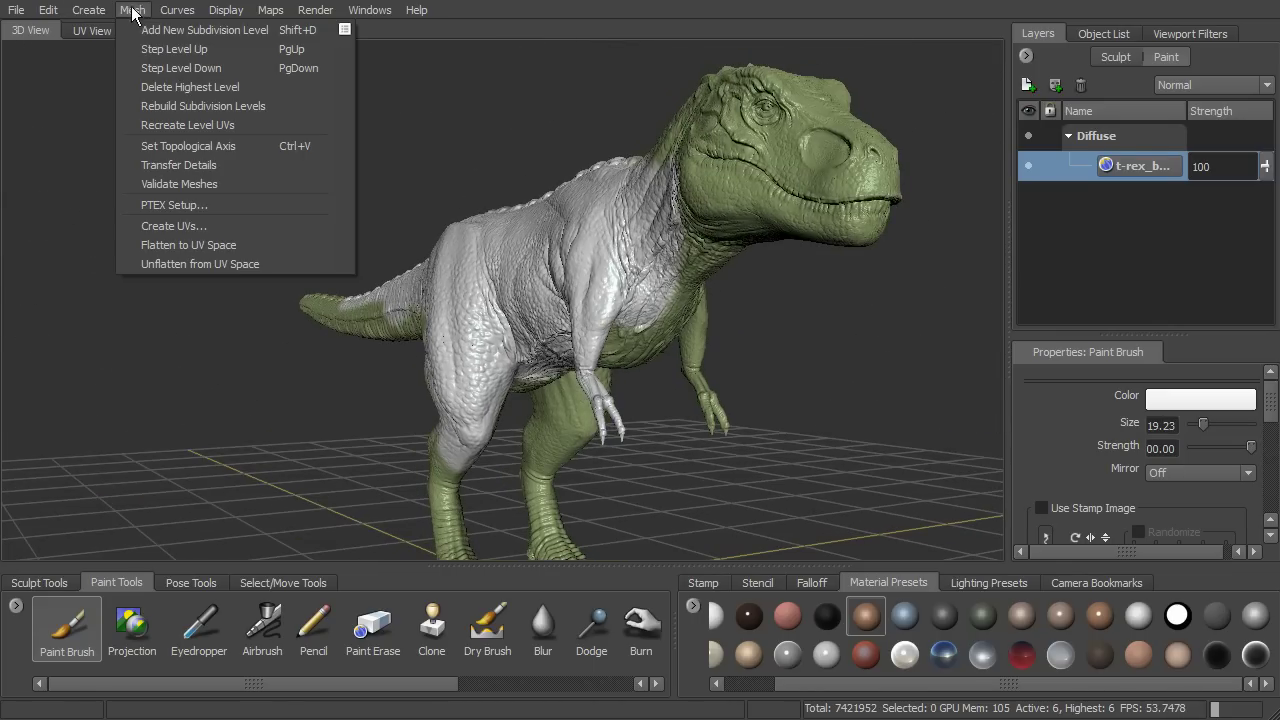
pyautogui.click(187, 246)
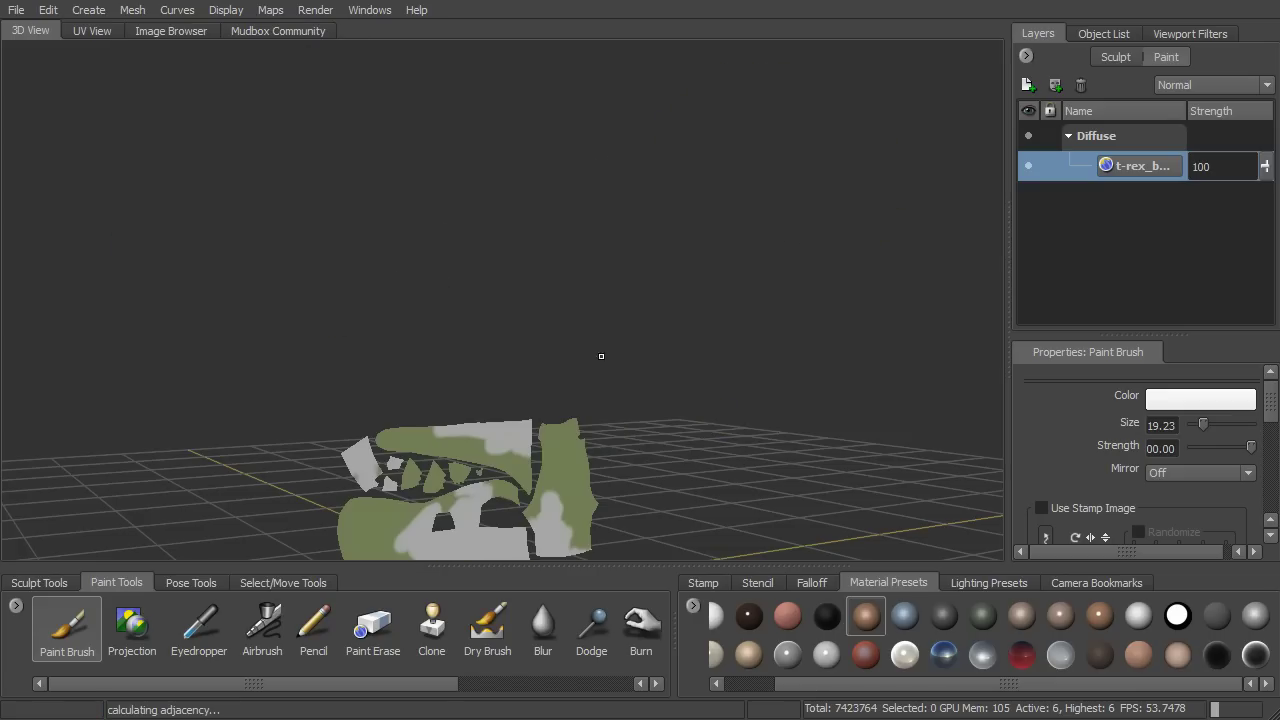
pyautogui.keyDown('alt'); pyautogui.moveTo(654, 239); pyautogui.dragTo(630, 276); pyautogui.keyUp('alt')
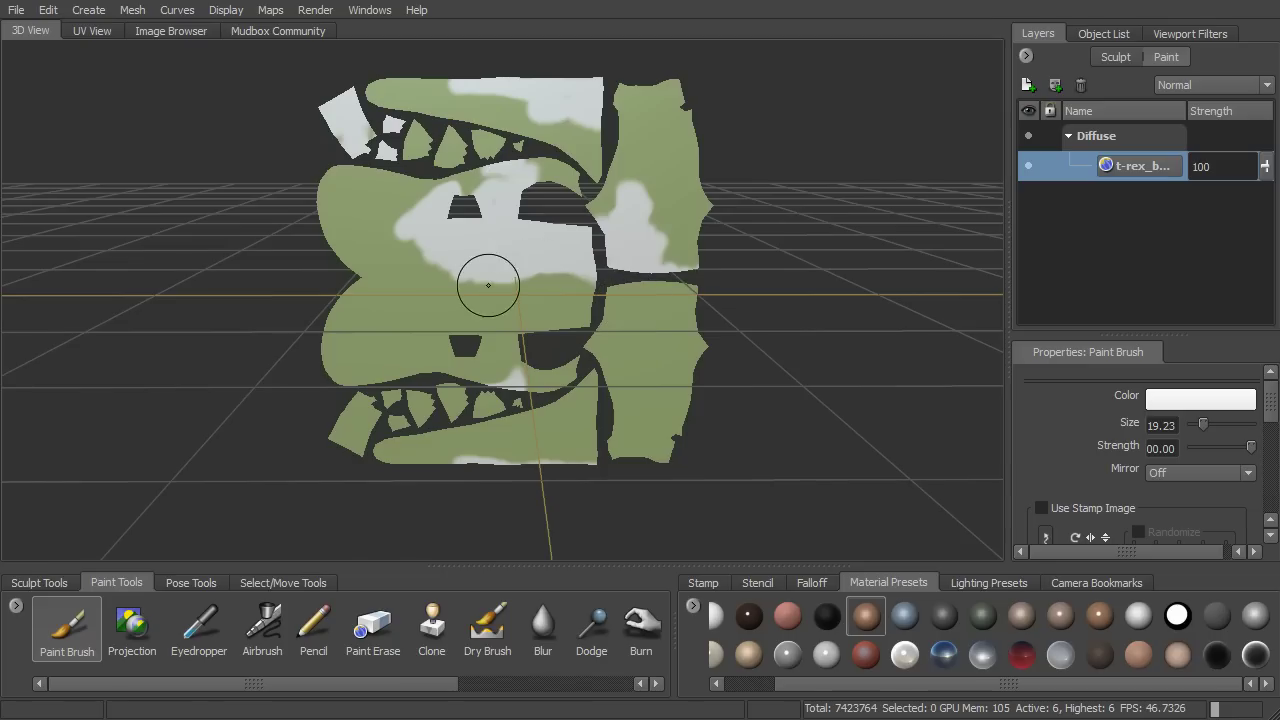
# Enlarge the Paint Brush to size 41.27 and paint all the flattened UV shells completely white.
pyautogui.press('b')
pyautogui.moveTo(481, 309); pyautogui.dragTo(551, 277)
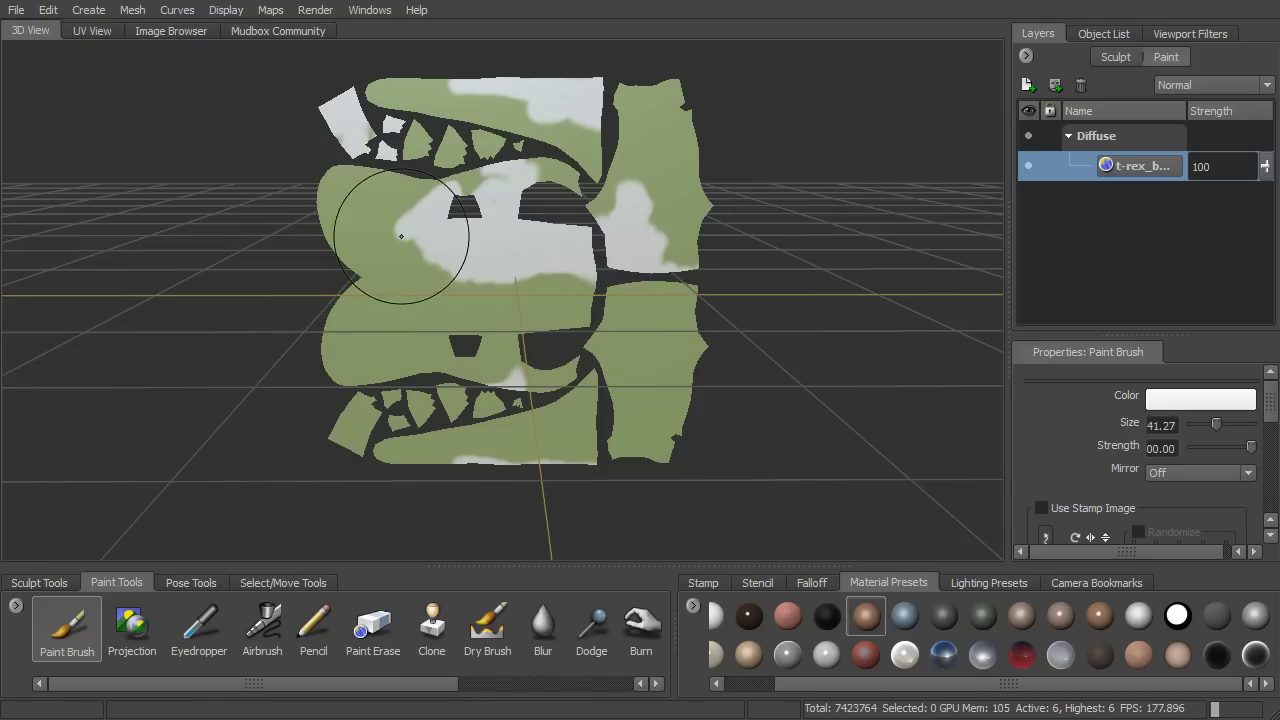
pyautogui.moveTo(394, 237)
pyautogui.mouseDown()
pyautogui.moveTo(348, 215)
pyautogui.moveTo(350, 118)
pyautogui.moveTo(500, 100)
pyautogui.moveTo(590, 175)
pyautogui.moveTo(414, 178)
pyautogui.moveTo(418, 145)
pyautogui.moveTo(560, 180)
pyautogui.moveTo(655, 150)
pyautogui.moveTo(640, 445)
pyautogui.moveTo(595, 380)
pyautogui.moveTo(480, 440)
pyautogui.moveTo(343, 441)
pyautogui.moveTo(500, 335)
pyautogui.moveTo(407, 415)
pyautogui.moveTo(535, 370)
pyautogui.moveTo(555, 322)
pyautogui.moveTo(480, 331)
pyautogui.moveTo(390, 300)
pyautogui.moveTo(365, 330)
pyautogui.mouseUp()
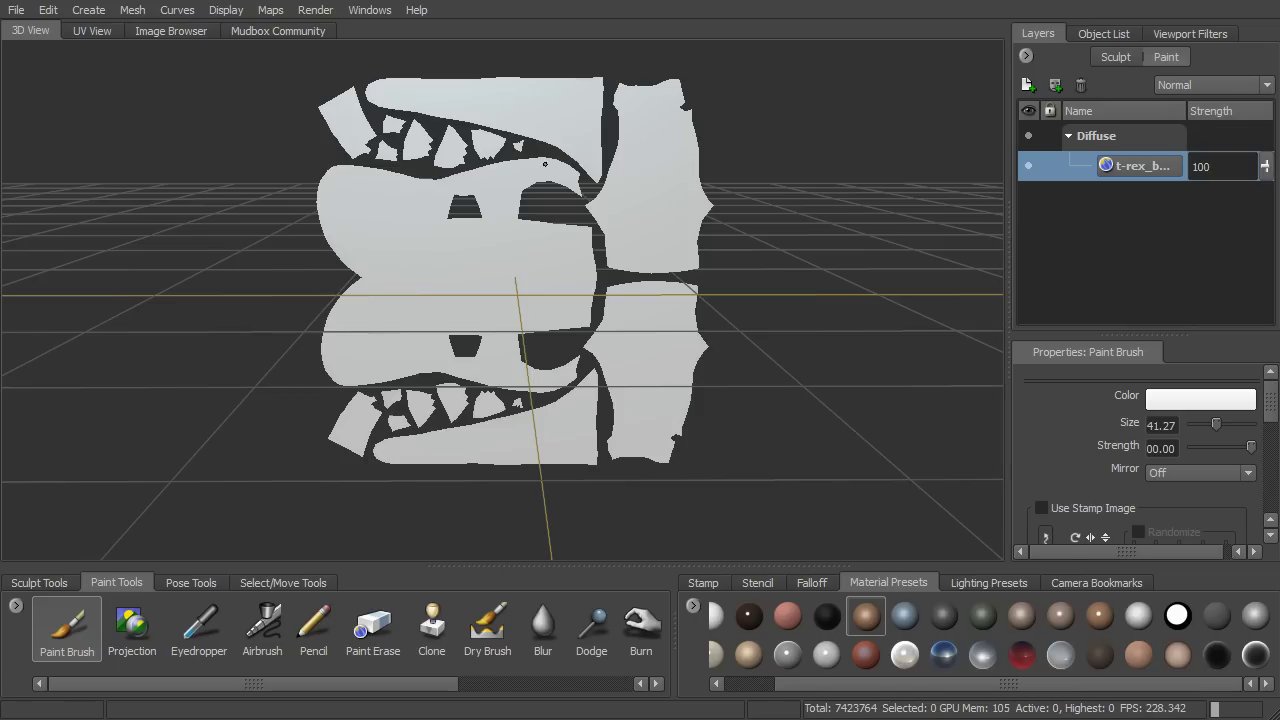
pyautogui.moveTo(591, 186)
pyautogui.keyDown('alt'); pyautogui.mouseDown()
pyautogui.moveTo(760, 238)
pyautogui.moveTo(691, 257)
pyautogui.mouseUp(); pyautogui.keyUp('alt')
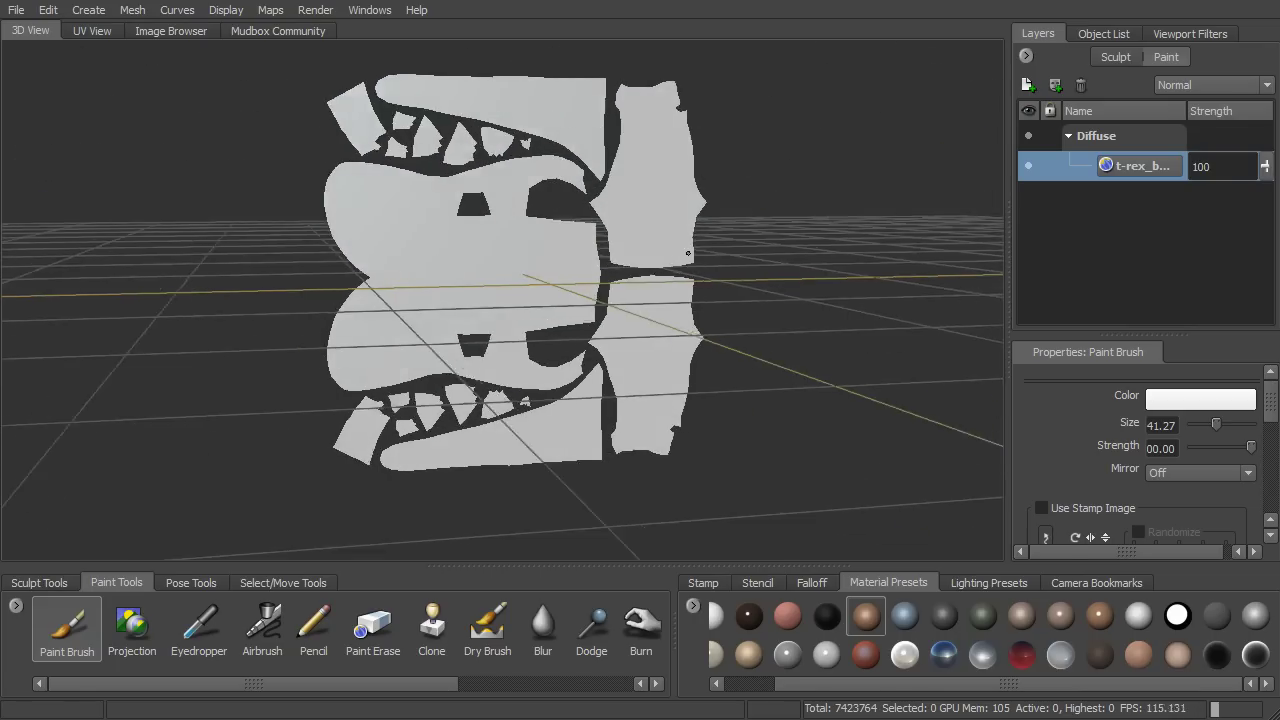
# Unflatten the mesh from UV space and inspect the white base coat around the T-Rex's body and head.
pyautogui.click(144, 12)
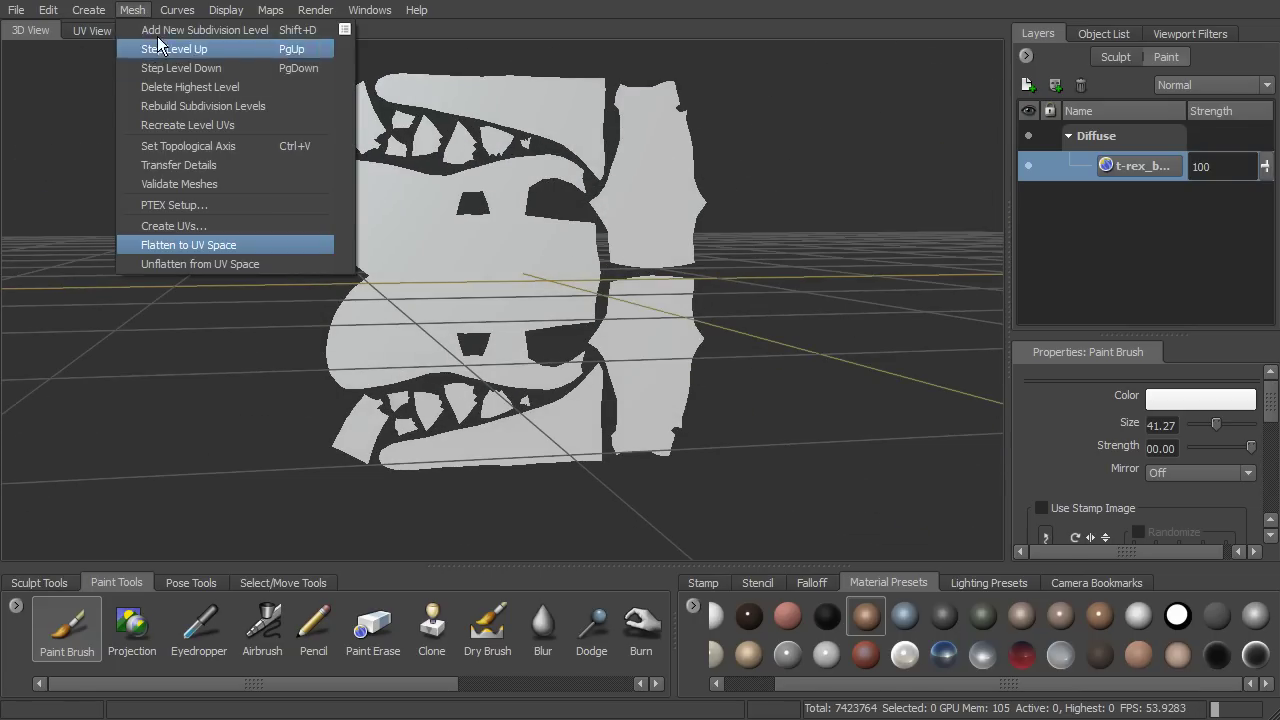
pyautogui.click(186, 264)
pyautogui.keyDown('alt'); pyautogui.moveTo(800, 182); pyautogui.dragTo(764, 260, button='middle'); pyautogui.keyUp('alt')
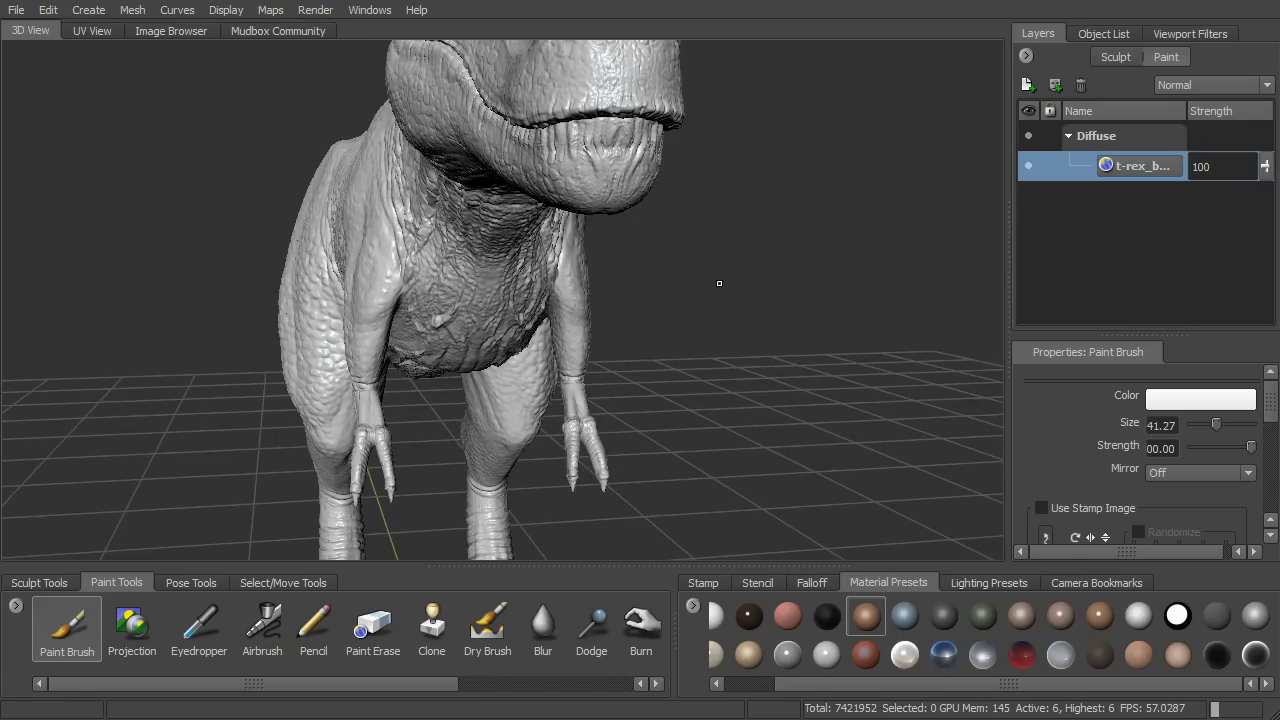
pyautogui.keyDown('alt'); pyautogui.moveTo(675, 231); pyautogui.dragTo(669, 289, button='right'); pyautogui.keyUp('alt')
pyautogui.keyDown('alt'); pyautogui.moveTo(669, 289); pyautogui.dragTo(857, 280); pyautogui.keyUp('alt')
pyautogui.keyDown('alt'); pyautogui.moveTo(857, 280); pyautogui.dragTo(750, 292, button='middle'); pyautogui.keyUp('alt')
pyautogui.keyDown('alt'); pyautogui.moveTo(750, 292); pyautogui.dragTo(727, 292); pyautogui.keyUp('alt')
pyautogui.moveTo(727, 292)
pyautogui.keyDown('alt'); pyautogui.mouseDown(button='right')
pyautogui.moveTo(730, 327)
pyautogui.moveTo(754, 280)
pyautogui.mouseUp(button='right'); pyautogui.keyUp('alt')
pyautogui.keyDown('alt'); pyautogui.moveTo(686, 334); pyautogui.dragTo(718, 323); pyautogui.keyUp('alt')
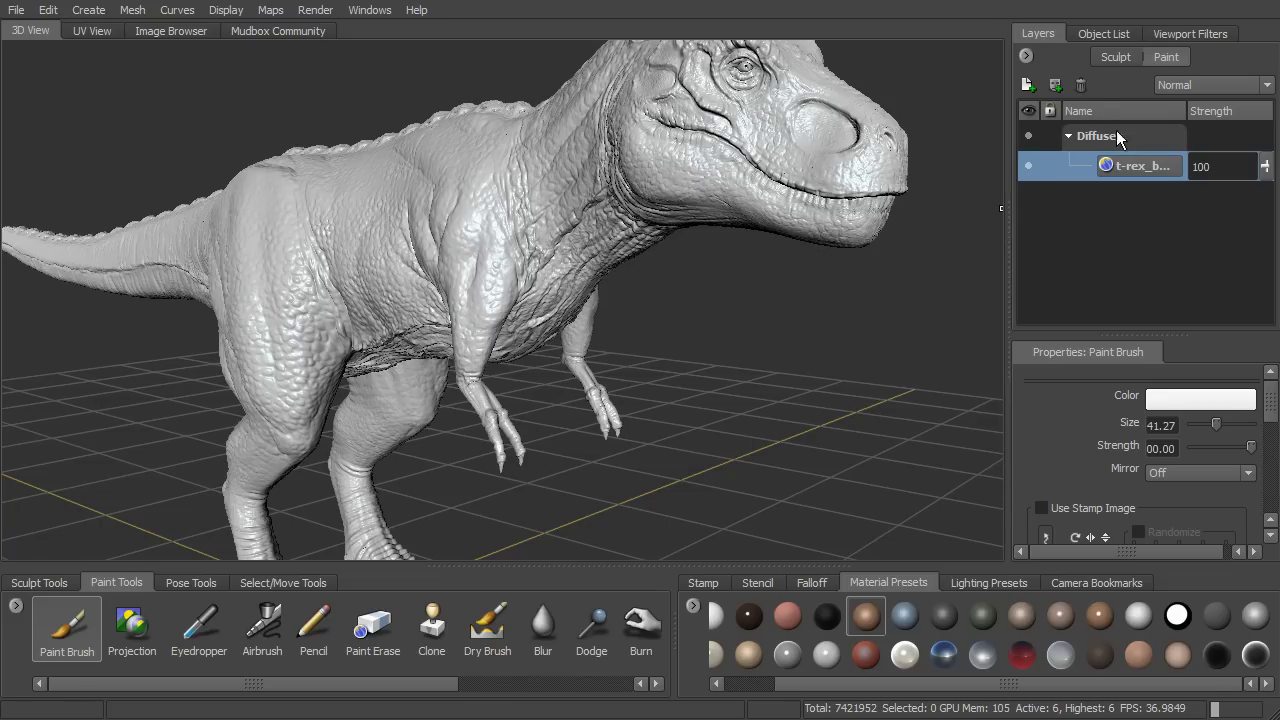
# Darken T-Rex_material's specular color to a very dark blue-grey.
pyautogui.rightClick(505, 226)
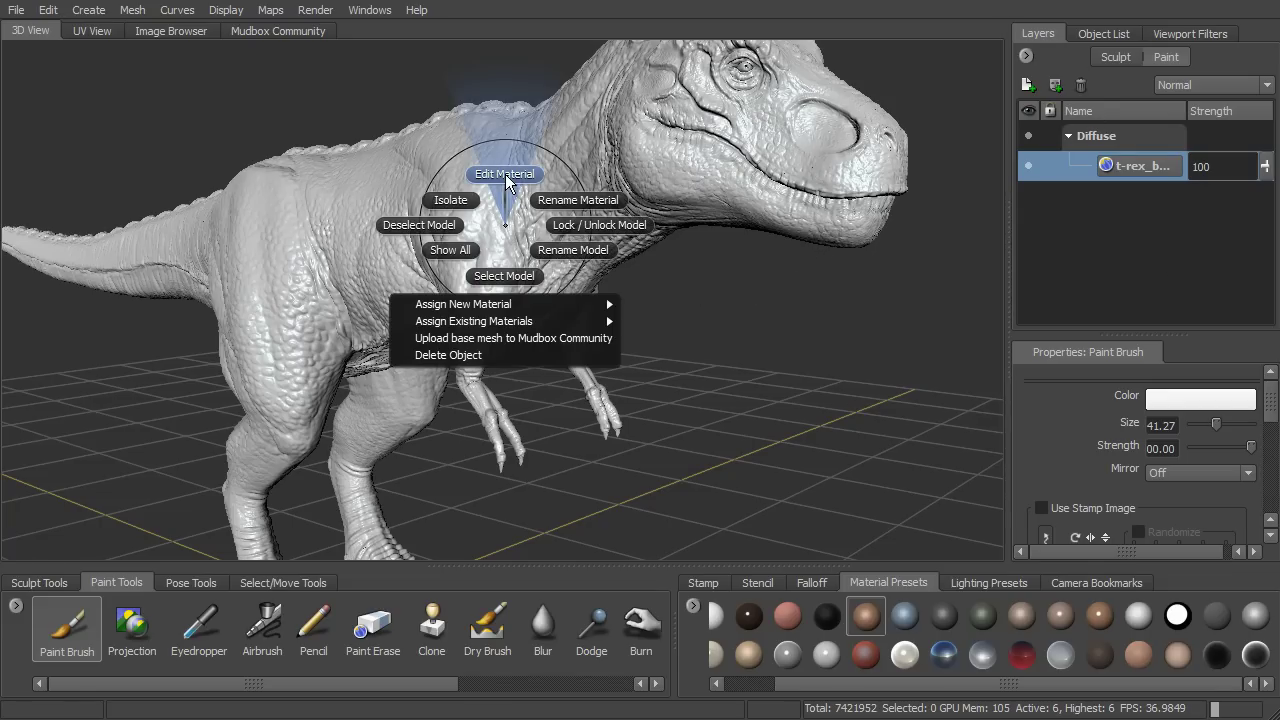
pyautogui.click(505, 174)
pyautogui.keyDown('alt'); pyautogui.moveTo(478, 270); pyautogui.dragTo(470, 240); pyautogui.keyUp('alt')
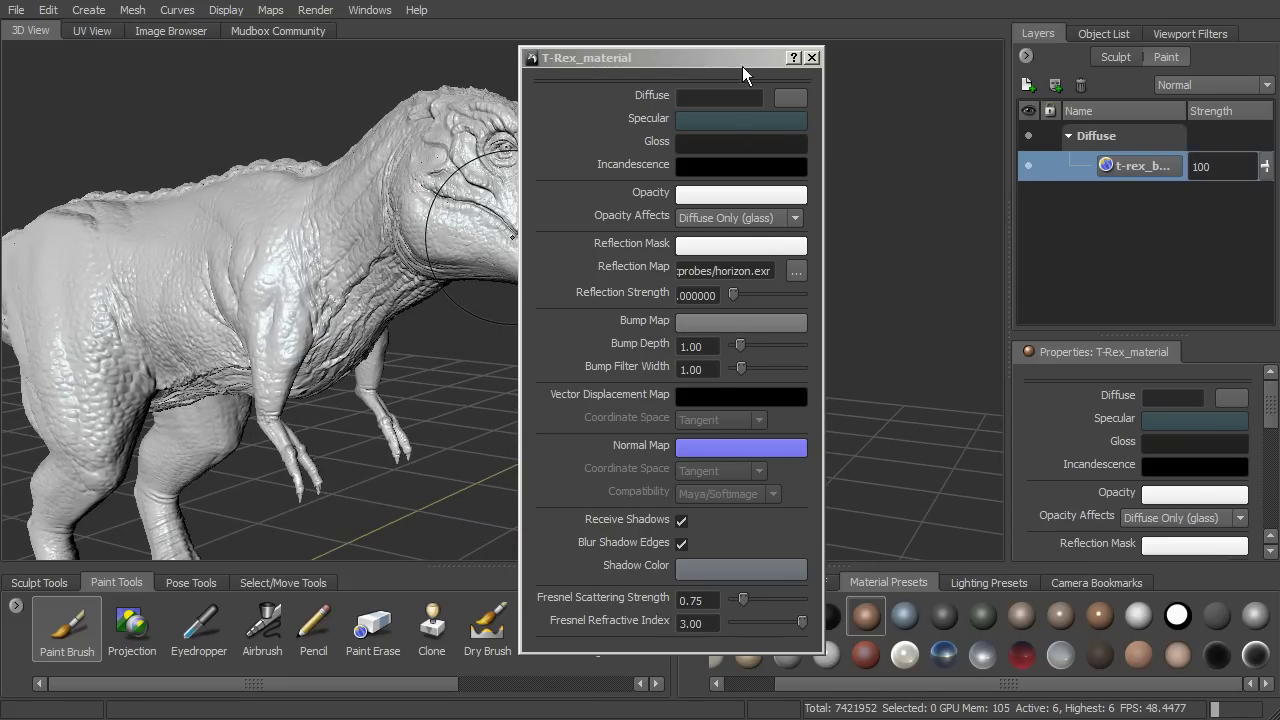
pyautogui.moveTo(731, 57); pyautogui.dragTo(849, 49)
pyautogui.click(857, 108)
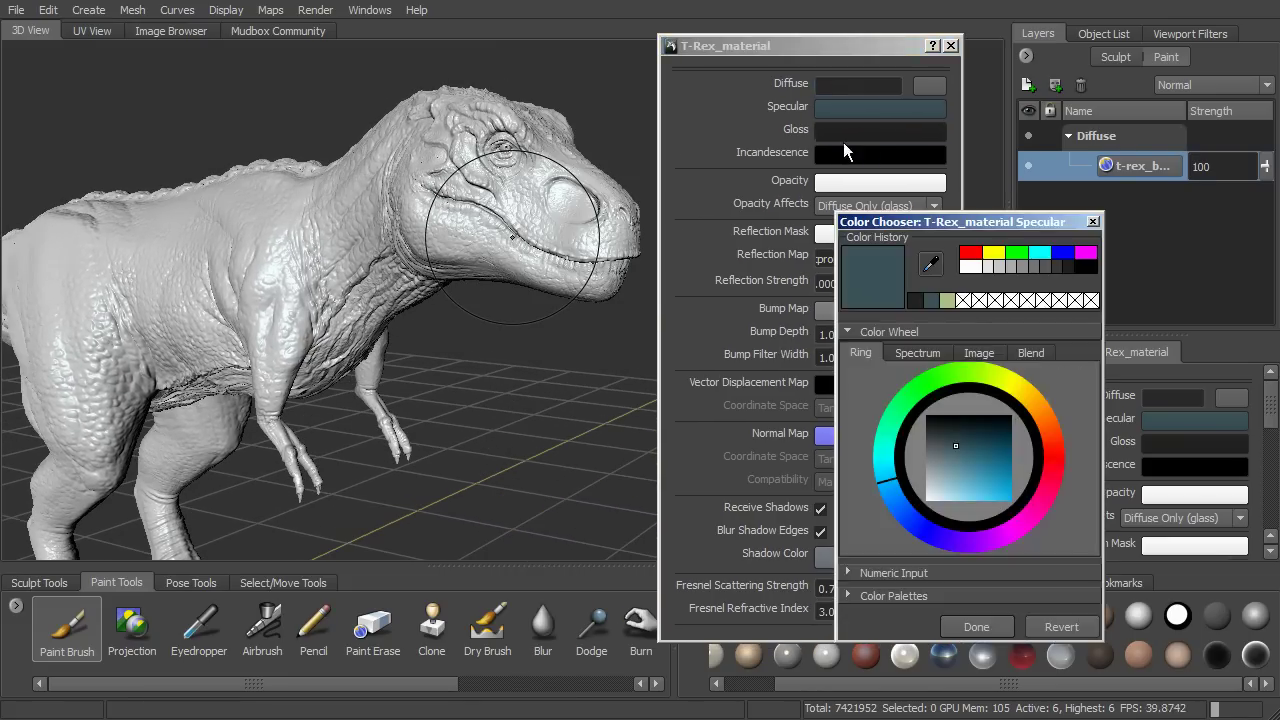
pyautogui.moveTo(958, 443); pyautogui.dragTo(946, 435)
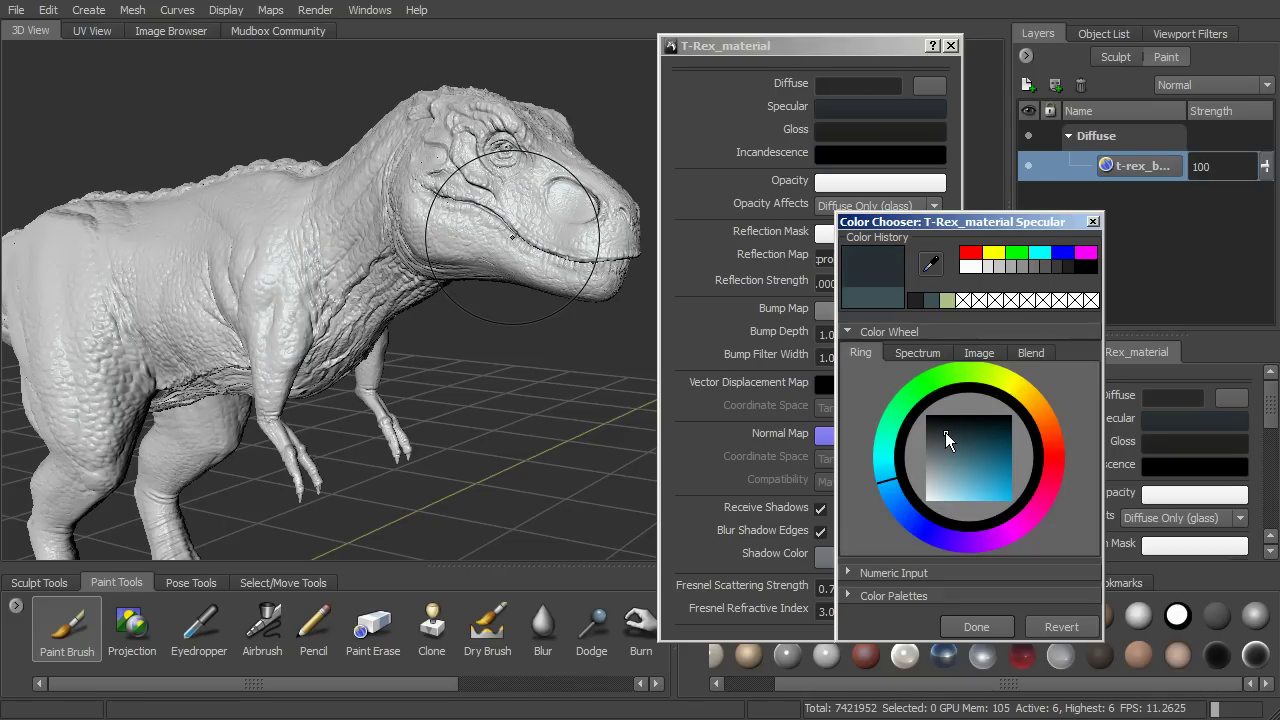
pyautogui.click(977, 627)
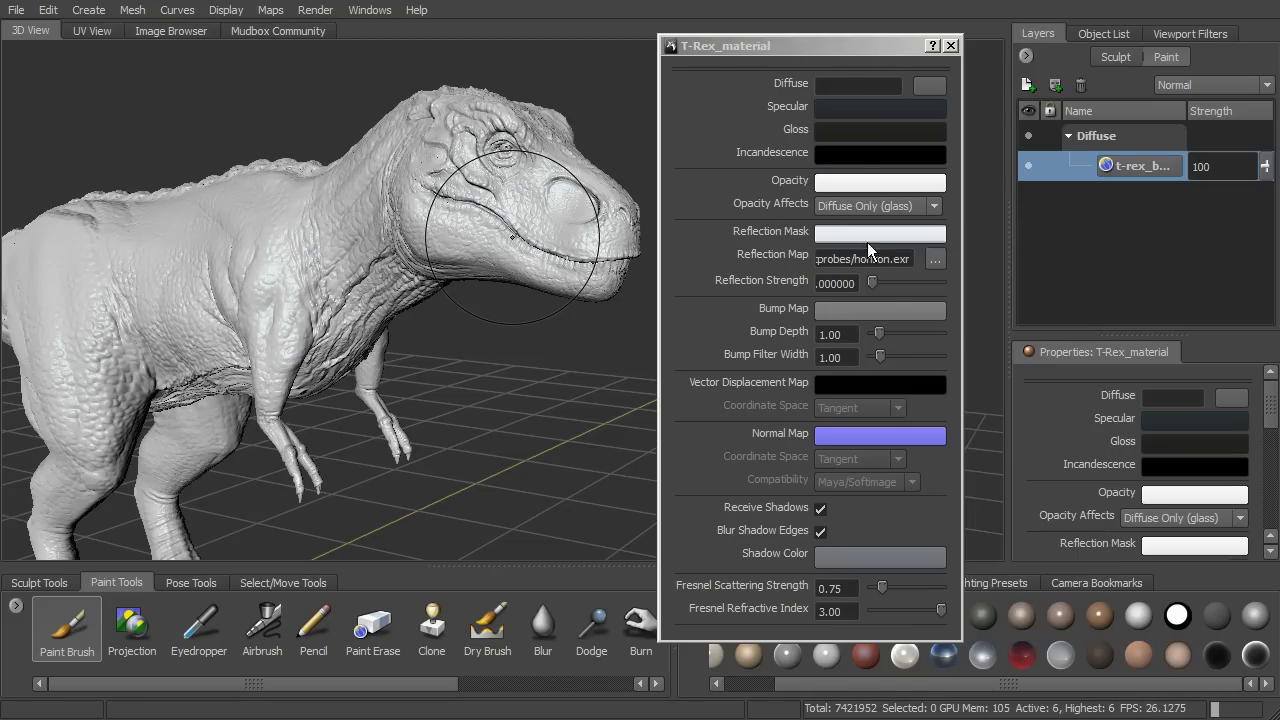
# Set T-Rex_material's gloss color to a slightly lighter dark grey and close the material's properties window.
pyautogui.click(861, 129)
pyautogui.moveTo(935, 448); pyautogui.dragTo(931, 455)
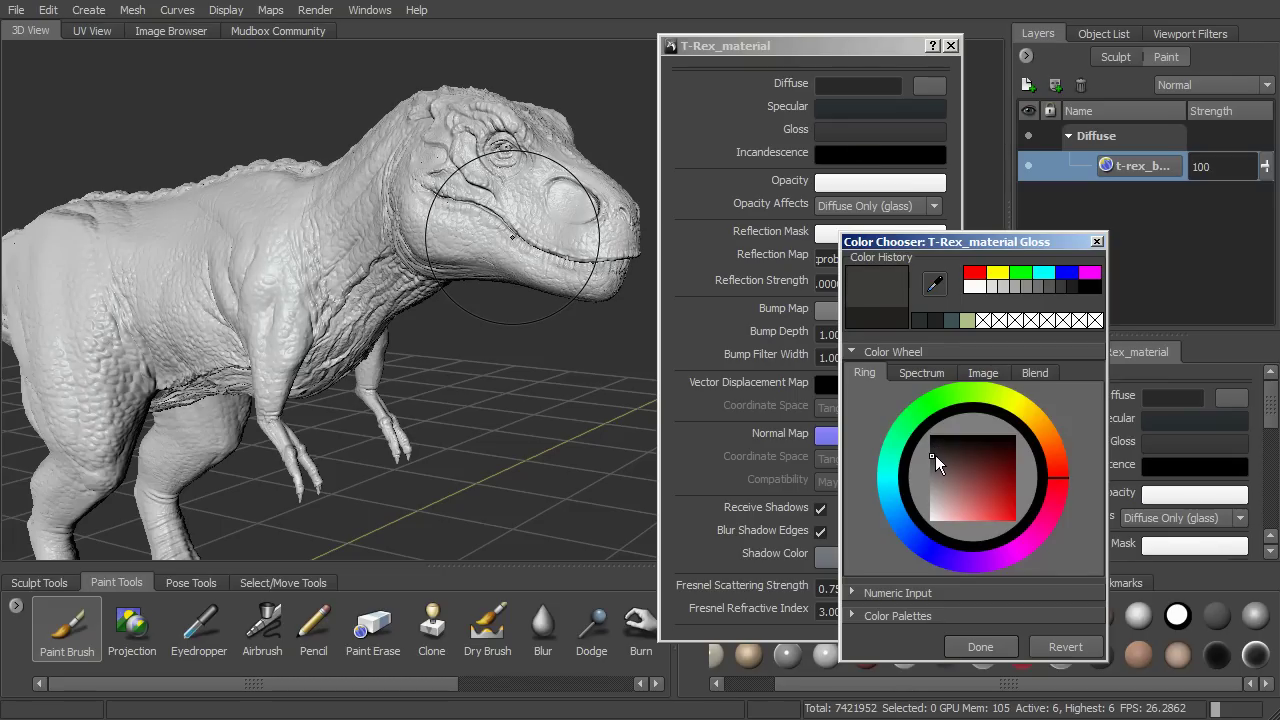
pyautogui.click(990, 644)
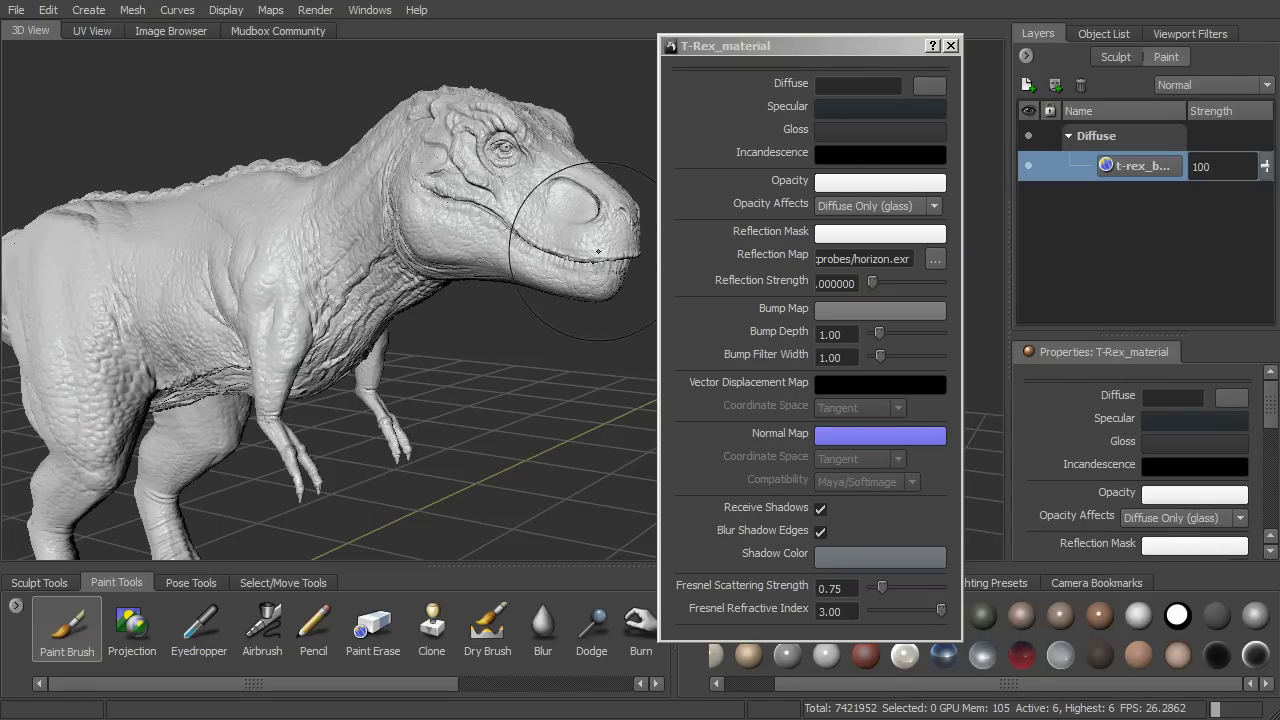
pyautogui.keyDown('alt'); pyautogui.moveTo(600, 236); pyautogui.dragTo(644, 241); pyautogui.keyUp('alt')
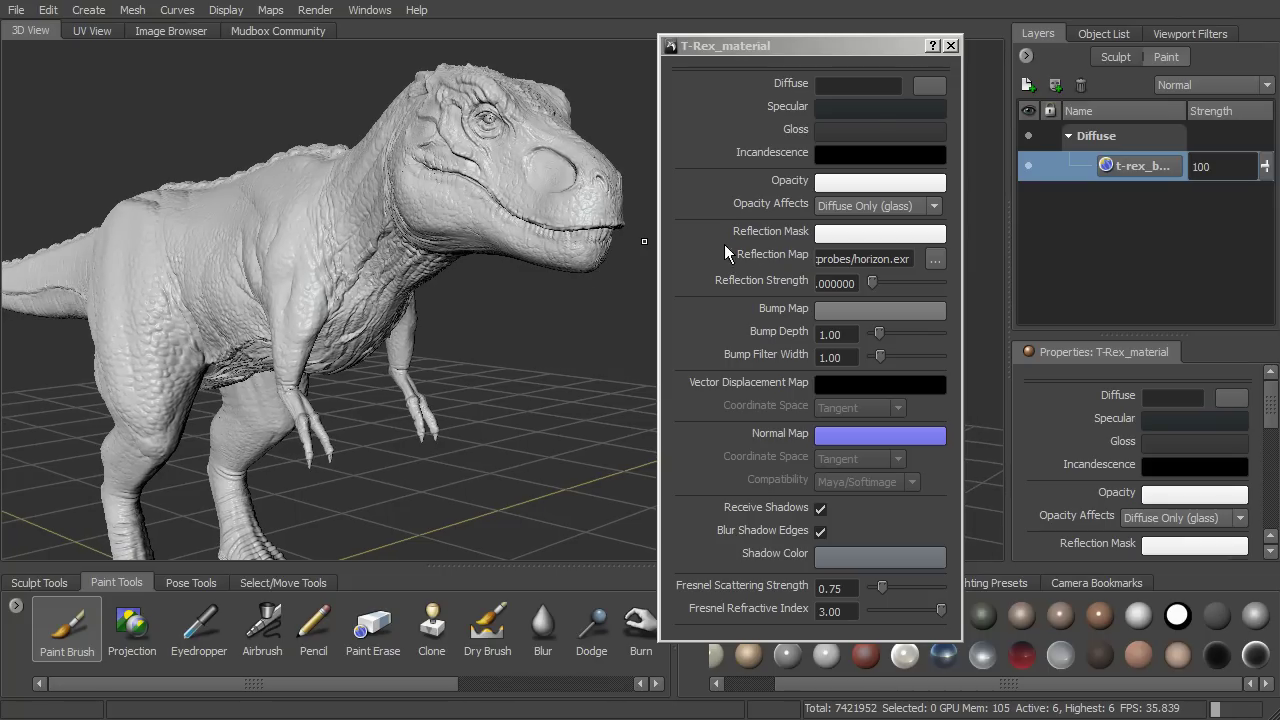
pyautogui.click(950, 46)
# Examine the white T-Rex from several angles and review the material types that can be created.
pyautogui.keyDown('alt'); pyautogui.moveTo(520, 225); pyautogui.dragTo(834, 214); pyautogui.keyUp('alt')
pyautogui.keyDown('alt'); pyautogui.moveTo(862, 214); pyautogui.dragTo(830, 205, button='right'); pyautogui.keyUp('alt')
pyautogui.keyDown('alt'); pyautogui.moveTo(830, 205); pyautogui.dragTo(780, 214); pyautogui.keyUp('alt')
pyautogui.keyDown('alt'); pyautogui.moveTo(780, 214); pyautogui.dragTo(779, 193, button='right'); pyautogui.keyUp('alt')
pyautogui.keyDown('alt'); pyautogui.moveTo(779, 193); pyautogui.dragTo(620, 240); pyautogui.keyUp('alt')
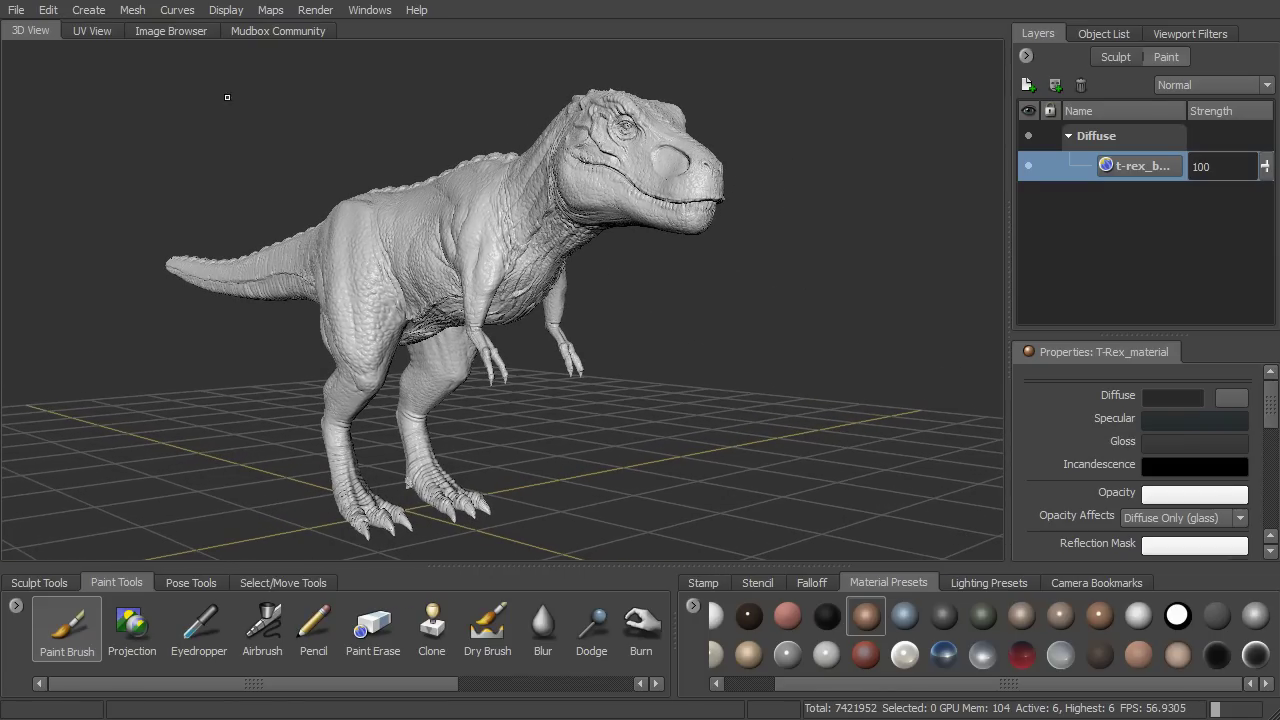
pyautogui.click(88, 10)
pyautogui.moveTo(122, 105)
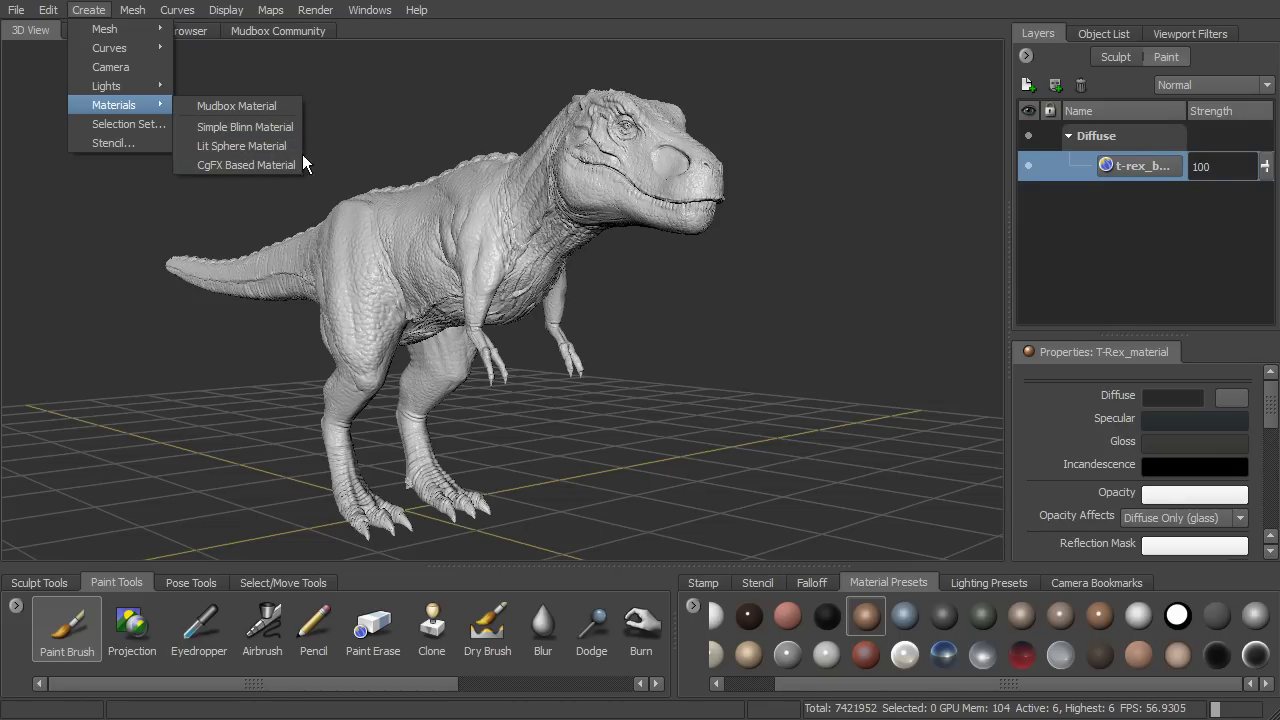
pyautogui.click(449, 160)
pyautogui.moveTo(538, 205)
pyautogui.keyDown('alt'); pyautogui.mouseDown()
pyautogui.moveTo(840, 246)
pyautogui.moveTo(840, 263)
pyautogui.moveTo(997, 234)
pyautogui.mouseUp(); pyautogui.keyUp('alt')
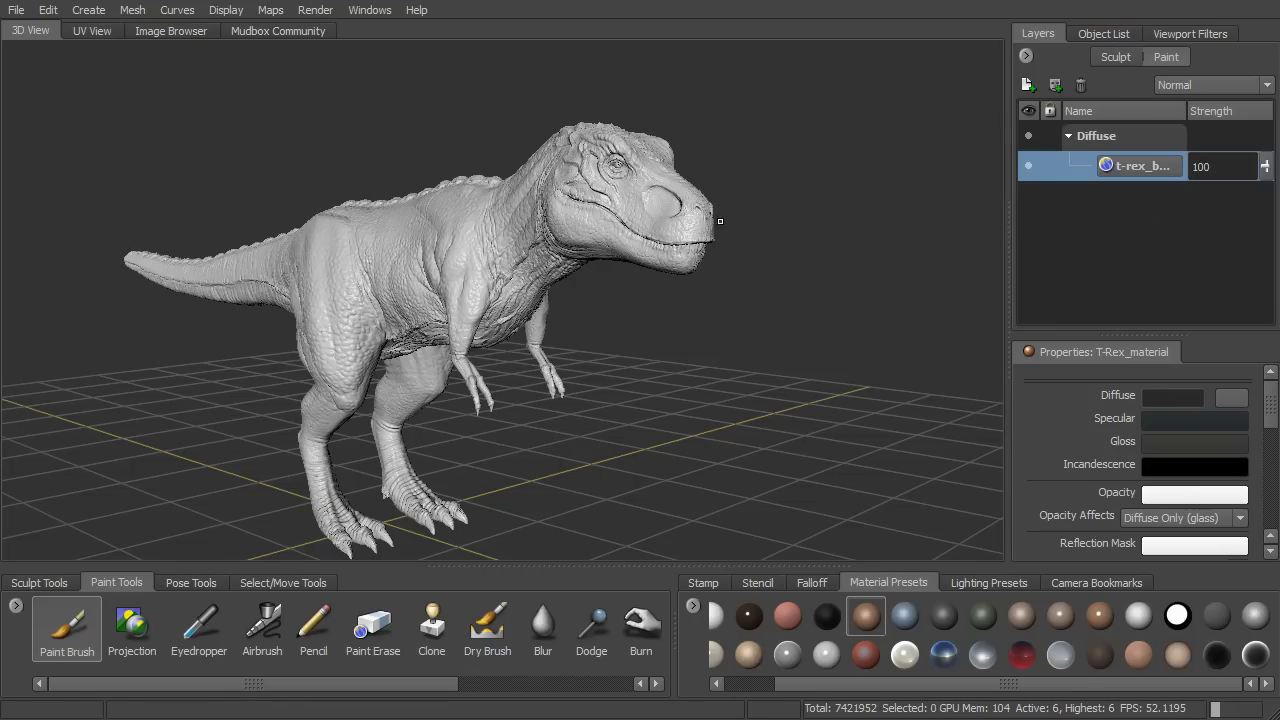
pyautogui.keyDown('alt'); pyautogui.moveTo(622, 228); pyautogui.dragTo(656, 223, button='middle'); pyautogui.keyUp('alt')
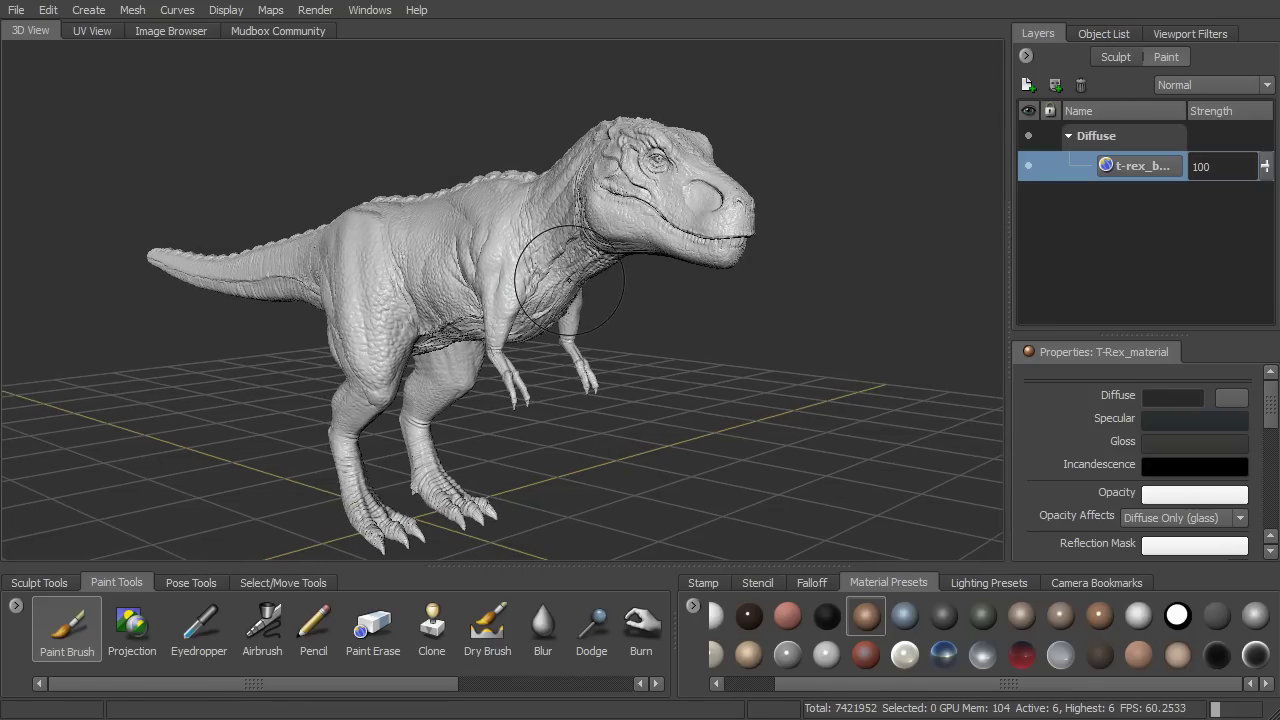
pyautogui.moveTo(596, 284)
pyautogui.keyDown('alt'); pyautogui.mouseDown()
pyautogui.moveTo(722, 268)
pyautogui.moveTo(597, 273)
pyautogui.mouseUp(); pyautogui.keyUp('alt')
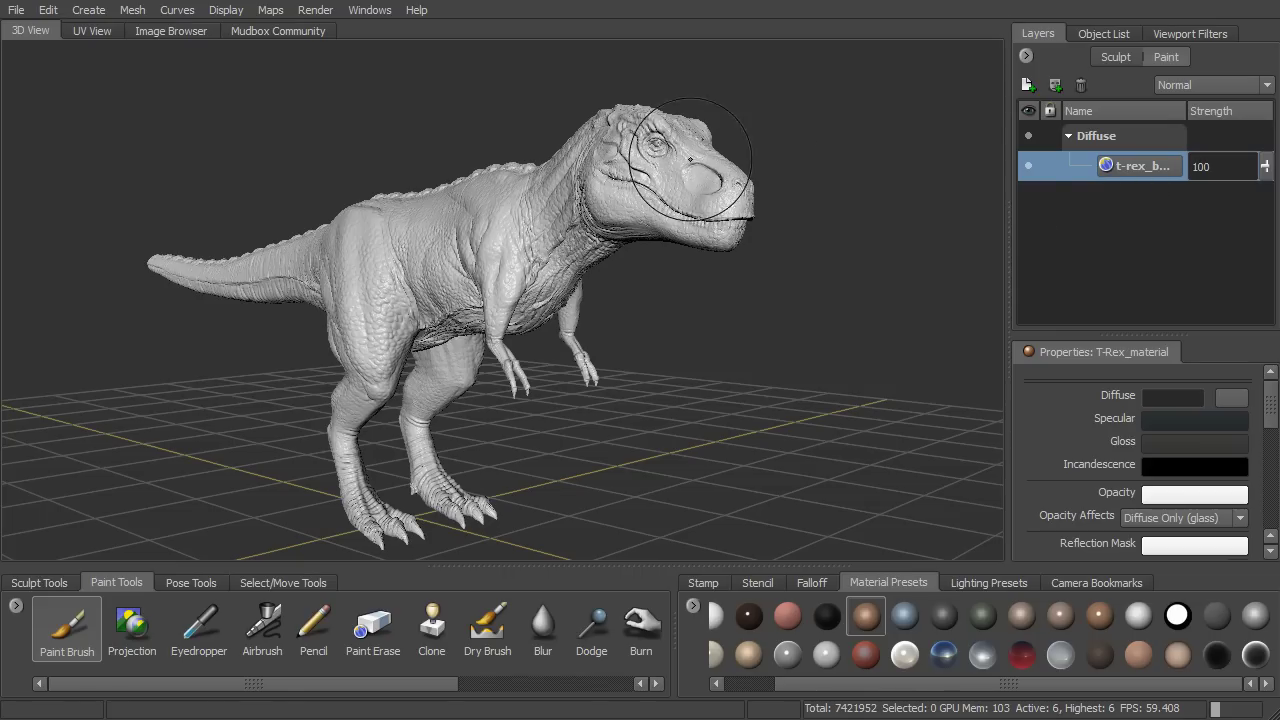
# Toggle the t-rex_basecolor layer's visibility to compare the white coat with the green material, leaving the layer visible.
pyautogui.click(1028, 167)
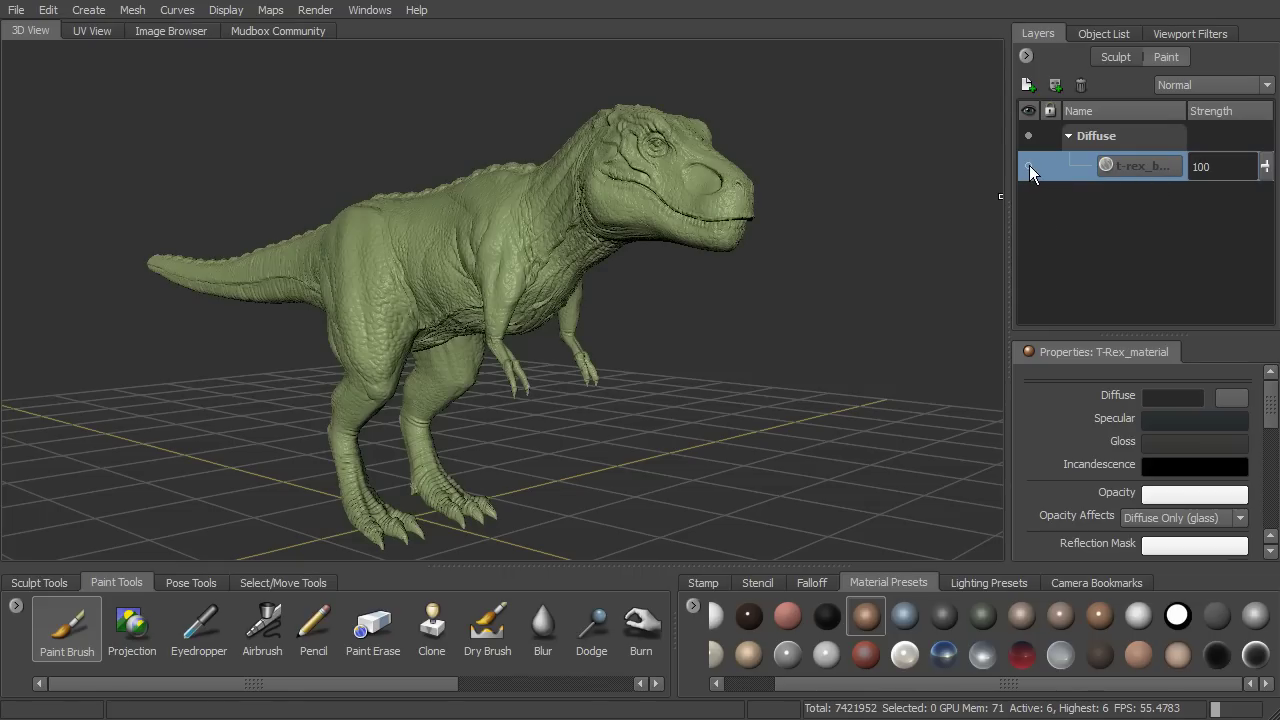
pyautogui.click(1029, 167)
pyautogui.click(1029, 167)
pyautogui.click(1029, 167)
pyautogui.keyDown('alt'); pyautogui.moveTo(866, 243); pyautogui.dragTo(868, 222, button='middle'); pyautogui.keyUp('alt')
pyautogui.keyDown('alt'); pyautogui.moveTo(868, 222); pyautogui.dragTo(910, 222, button='right'); pyautogui.keyUp('alt')
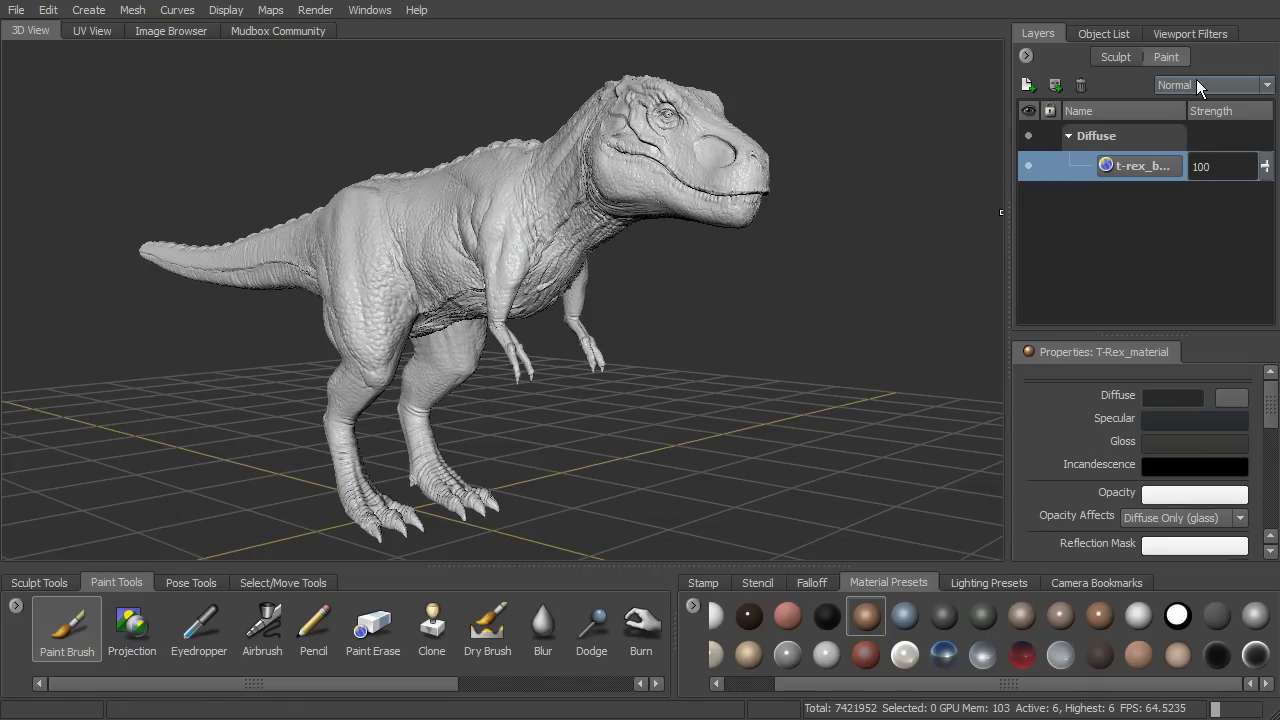
# Examine the operations available for paint layers, leaving t-rex_basecolor as it is.
pyautogui.click(1026, 57)
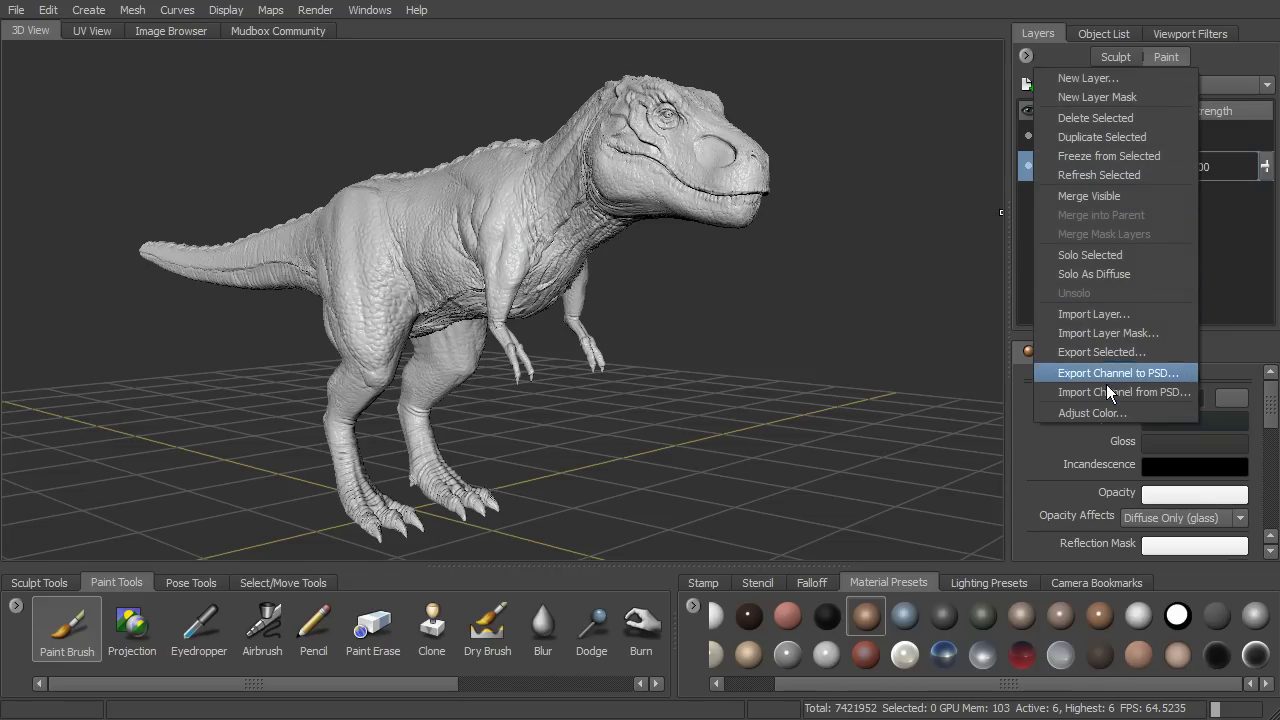
pyautogui.click(1062, 97)
pyautogui.click(957, 214)
pyautogui.keyDown('alt'); pyautogui.moveTo(957, 214); pyautogui.dragTo(940, 220); pyautogui.keyUp('alt')
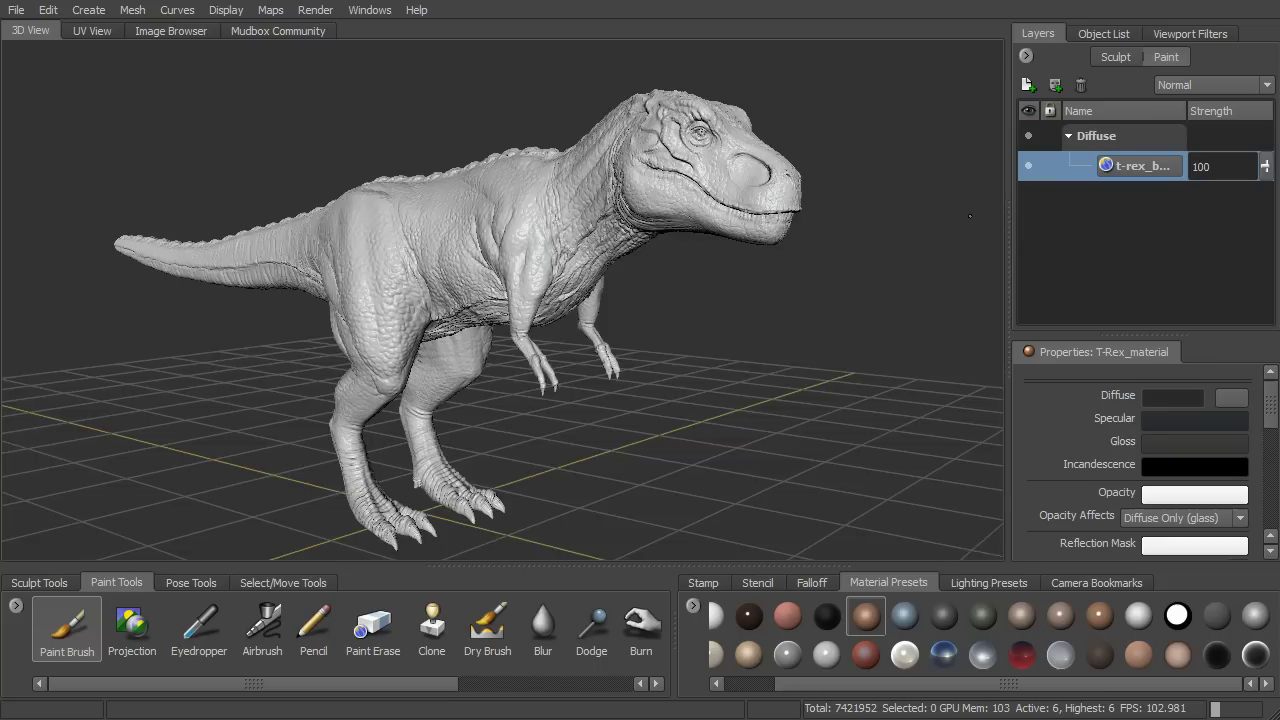
pyautogui.keyDown('alt'); pyautogui.moveTo(940, 220); pyautogui.dragTo(907, 218, button='middle'); pyautogui.keyUp('alt')
pyautogui.keyDown('alt'); pyautogui.moveTo(907, 218); pyautogui.dragTo(903, 213); pyautogui.keyUp('alt')
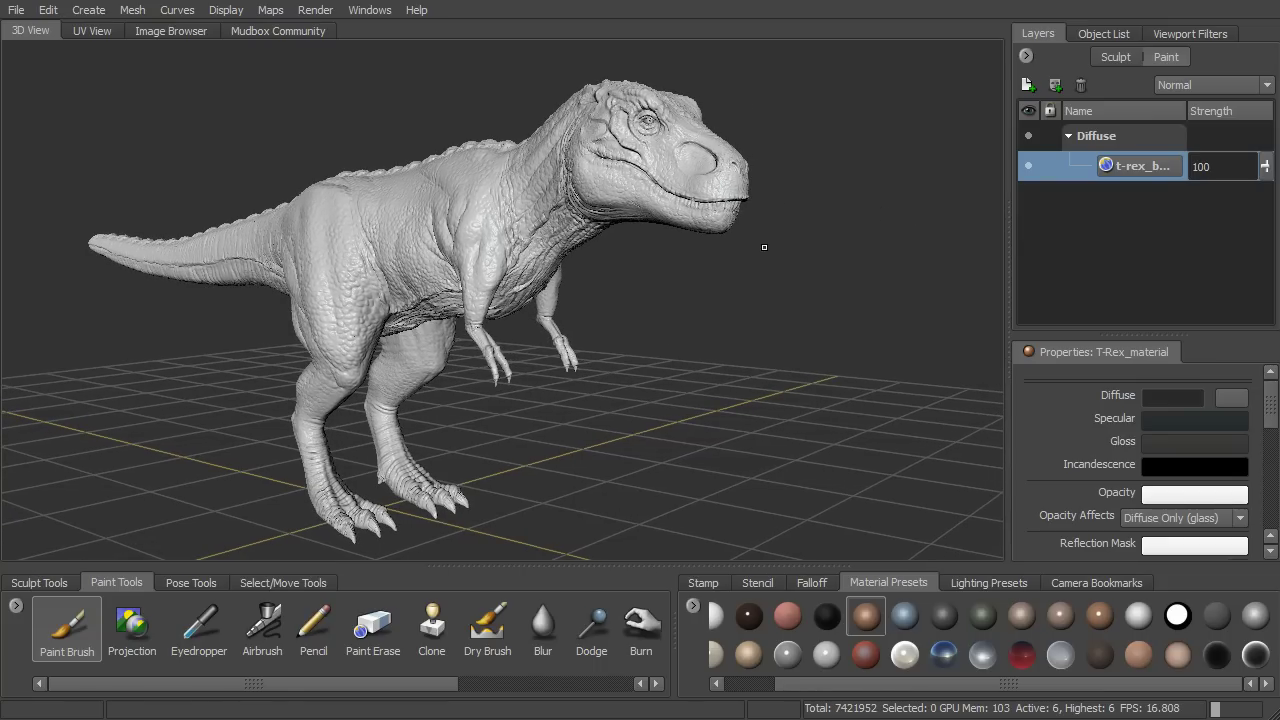
pyautogui.keyDown('alt'); pyautogui.moveTo(737, 263); pyautogui.dragTo(832, 318); pyautogui.keyUp('alt')
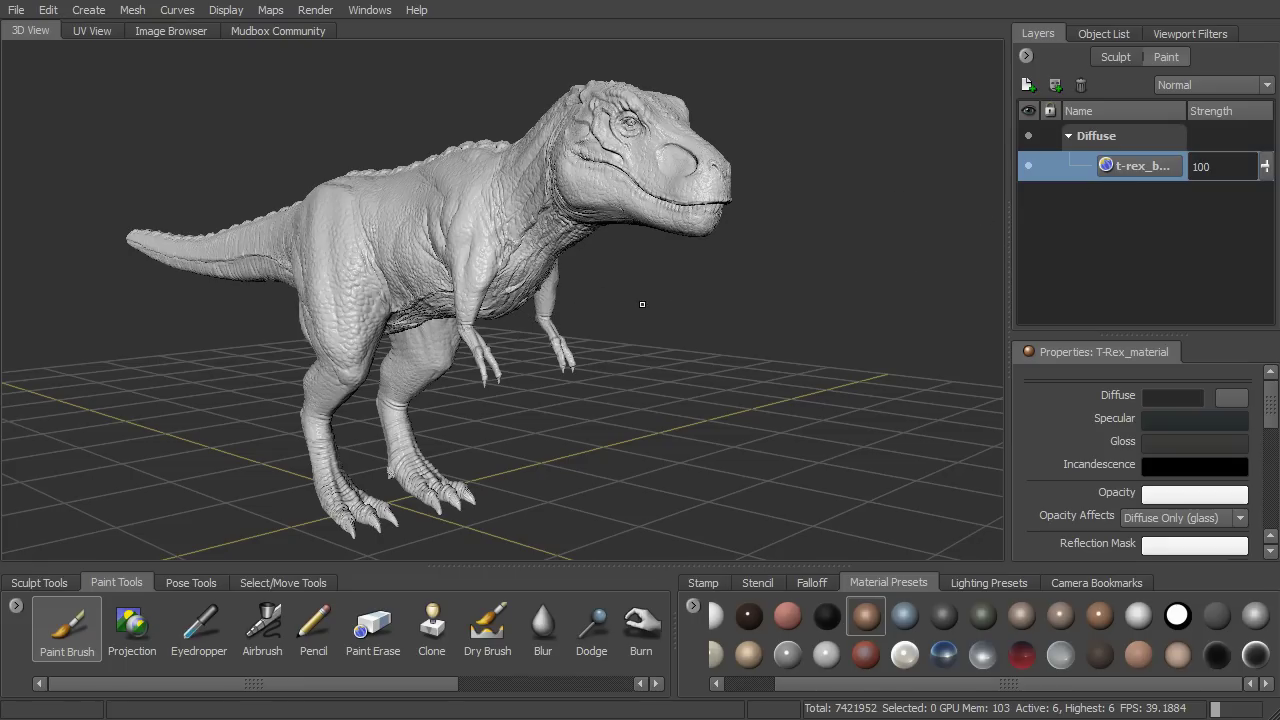
pyautogui.keyDown('alt'); pyautogui.moveTo(605, 272); pyautogui.dragTo(994, 241); pyautogui.keyUp('alt')
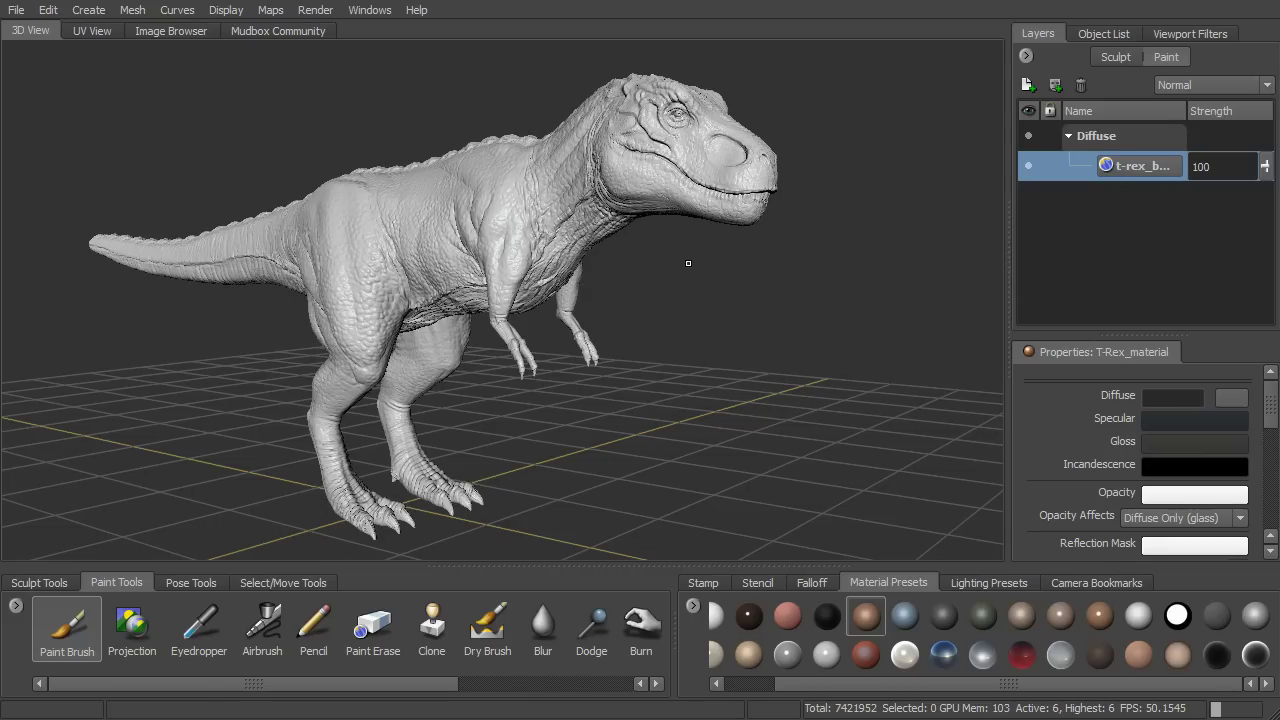
pyautogui.keyDown('alt'); pyautogui.moveTo(731, 247); pyautogui.dragTo(800, 222); pyautogui.keyUp('alt')
pyautogui.keyDown('alt'); pyautogui.moveTo(815, 310); pyautogui.dragTo(810, 306); pyautogui.keyUp('alt')
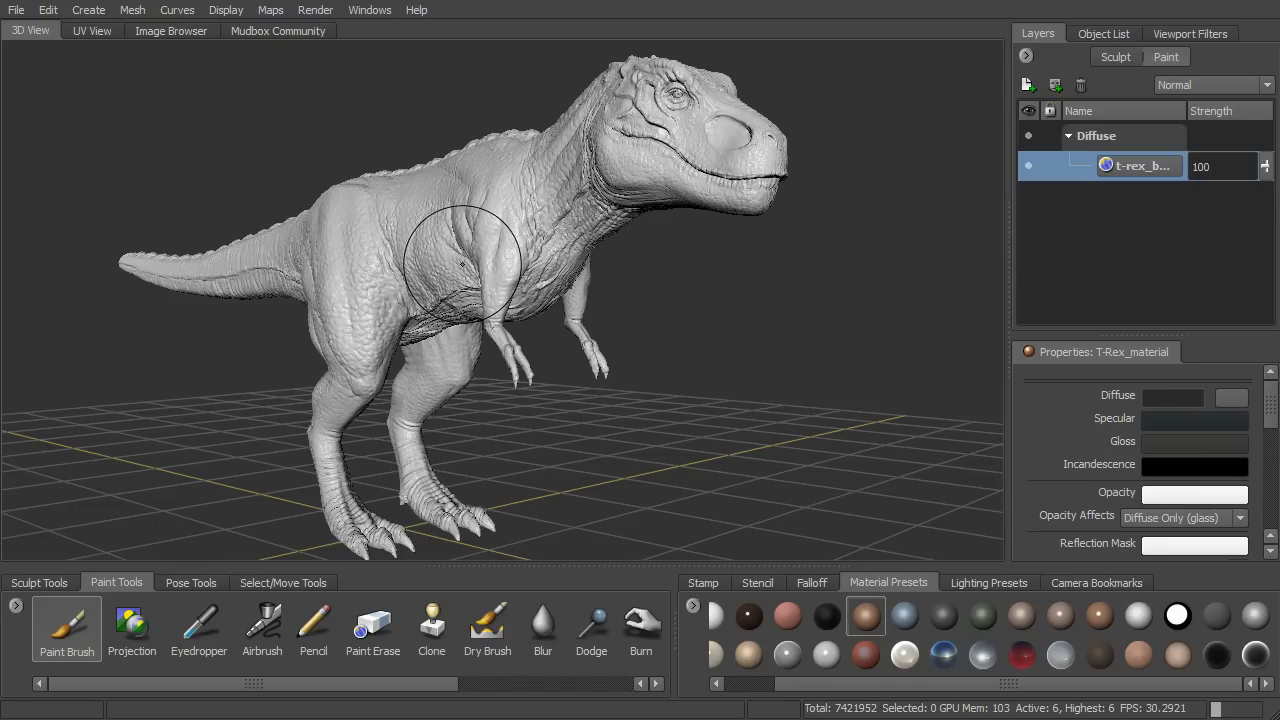
pyautogui.keyDown('alt'); pyautogui.moveTo(477, 263); pyautogui.dragTo(467, 270); pyautogui.keyUp('alt')
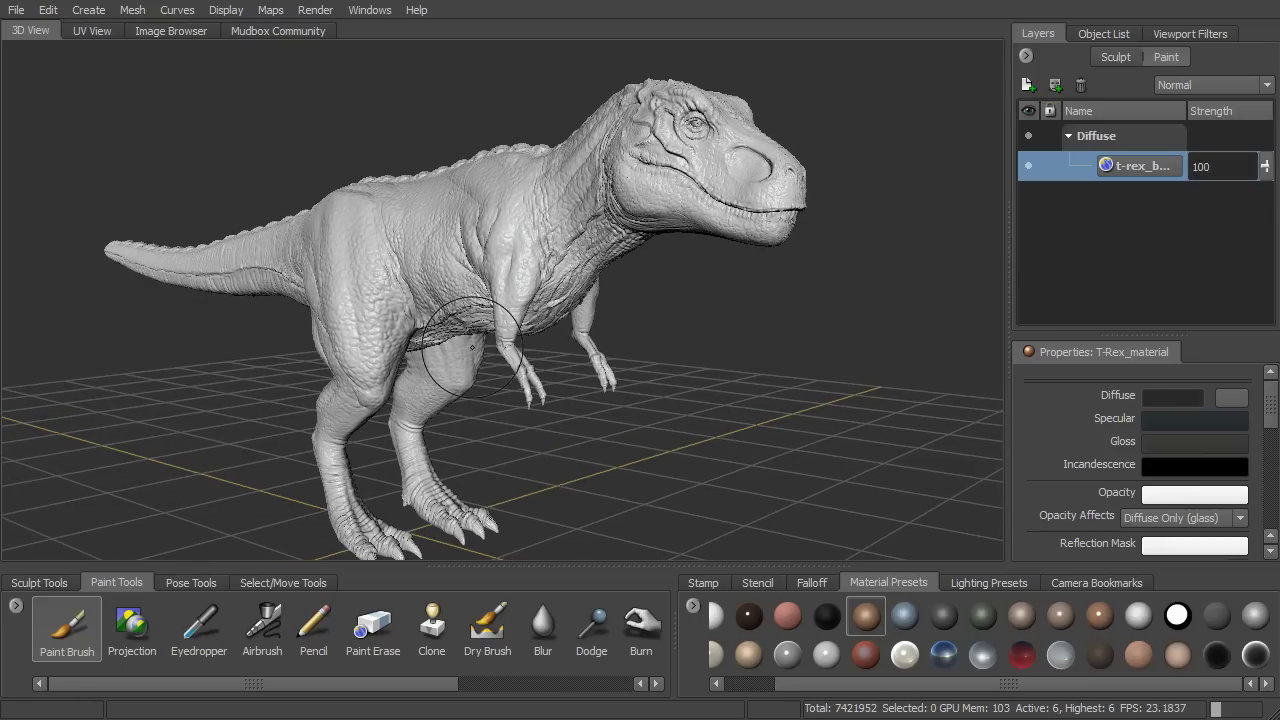